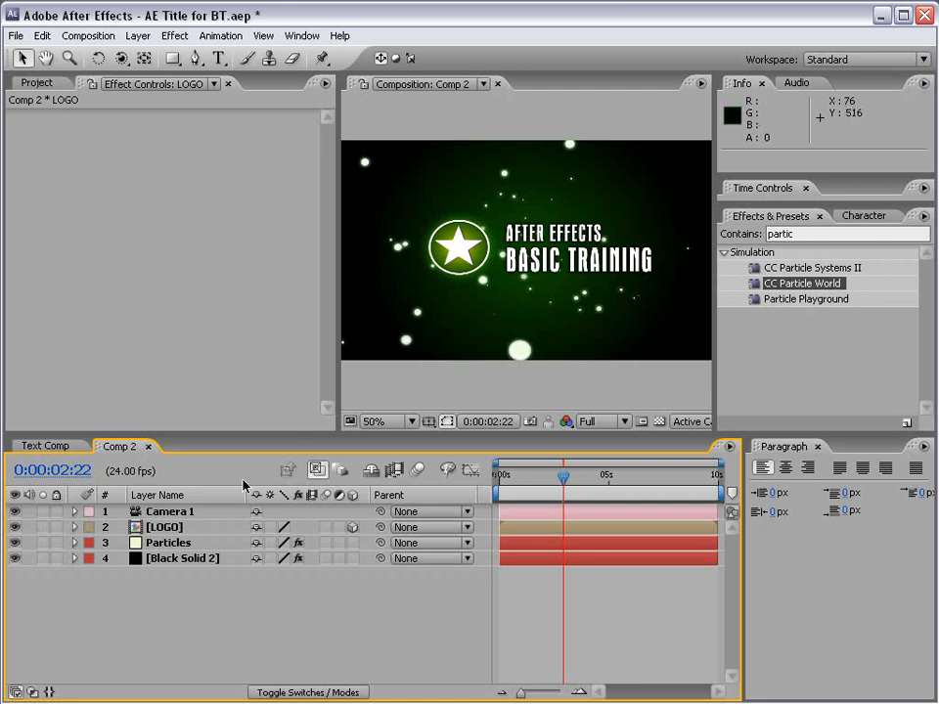
- Try orbiting the camera around the logo and undo the camera move
click(121, 59)
drag(478, 204, 595, 227)
key(v)
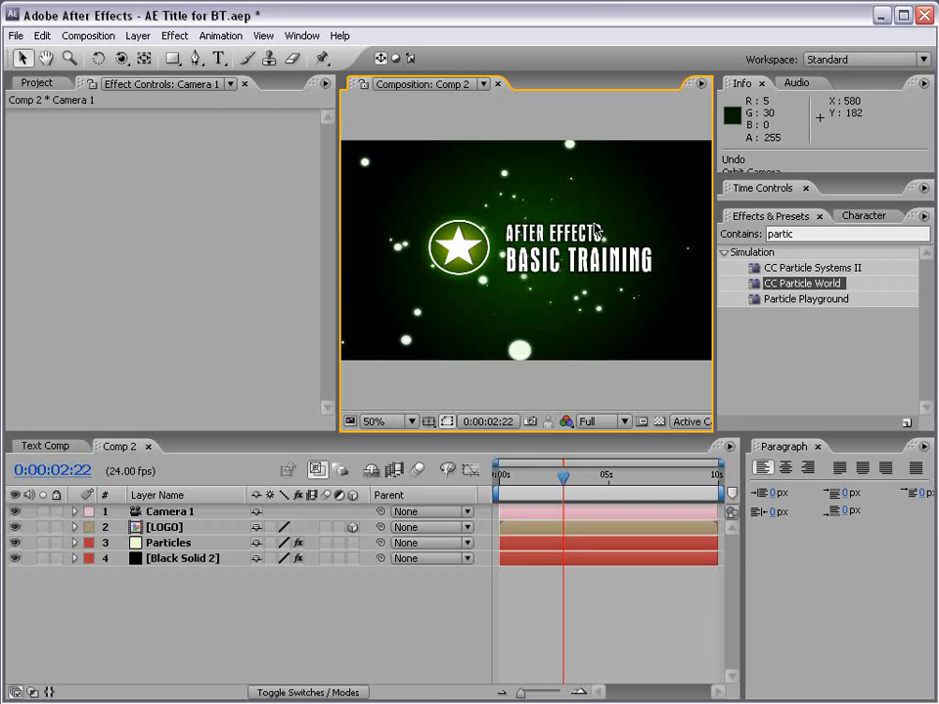
- Save the project and add a null object to Comp 2 as a 3D layer
key(ctrl+s)
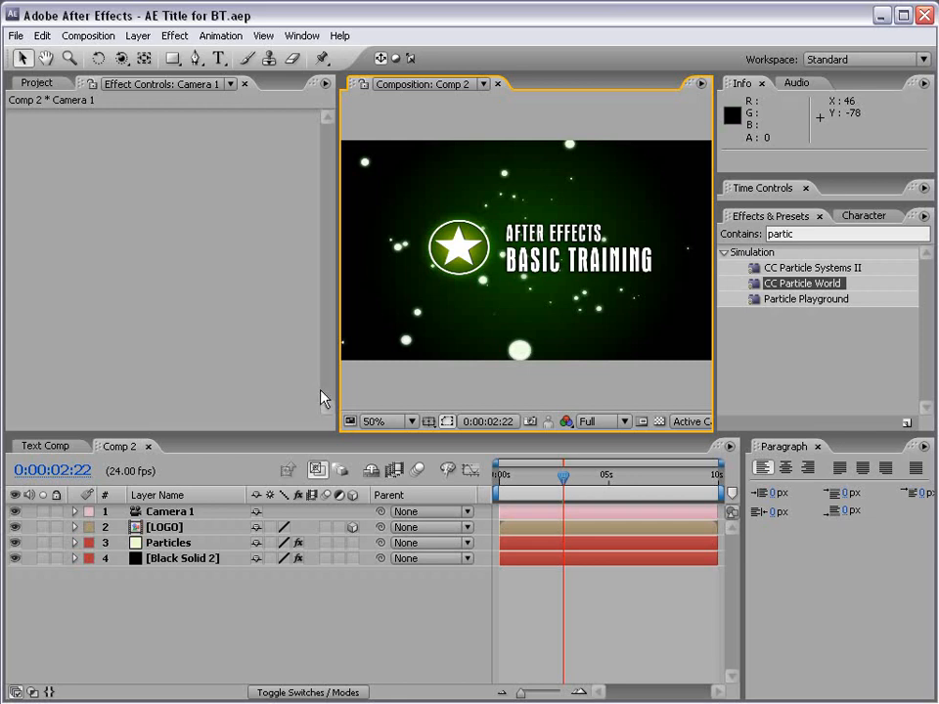
click(138, 35)
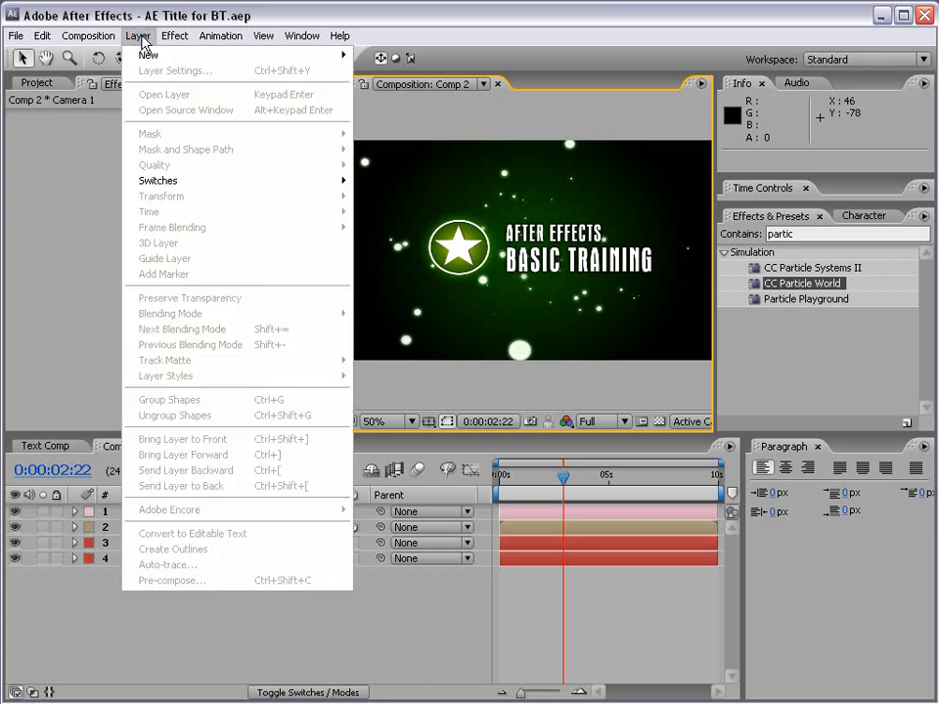
mouse_move(144, 56)
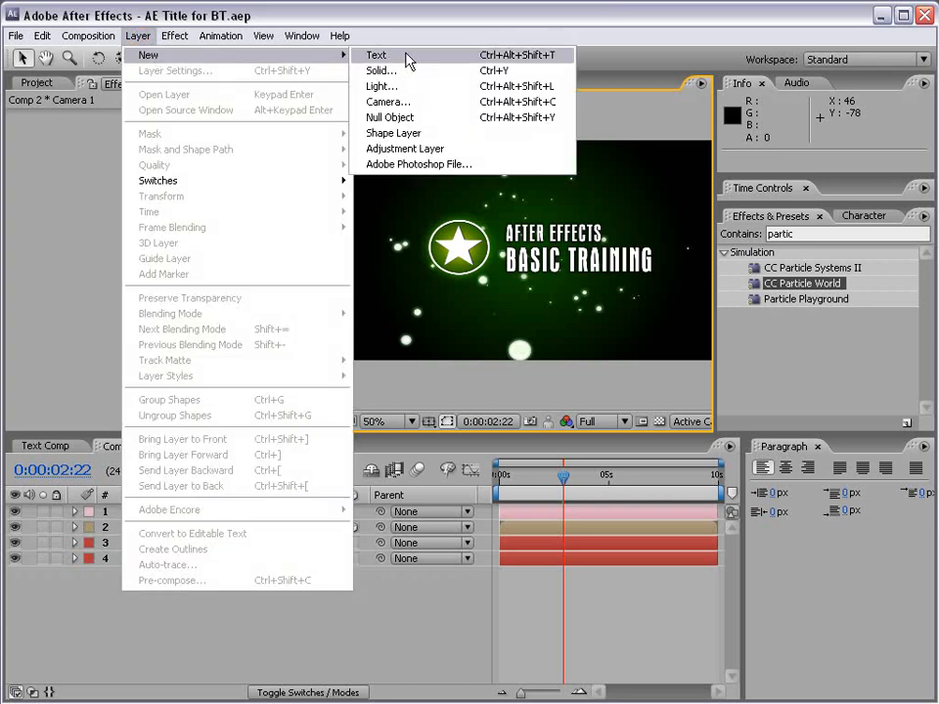
click(441, 125)
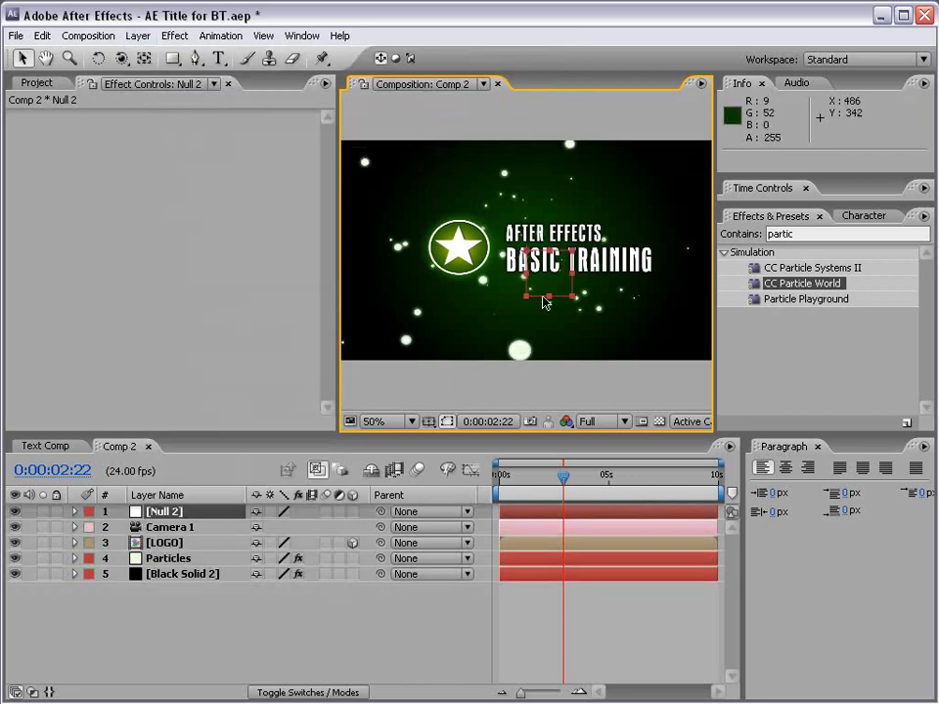
click(163, 512)
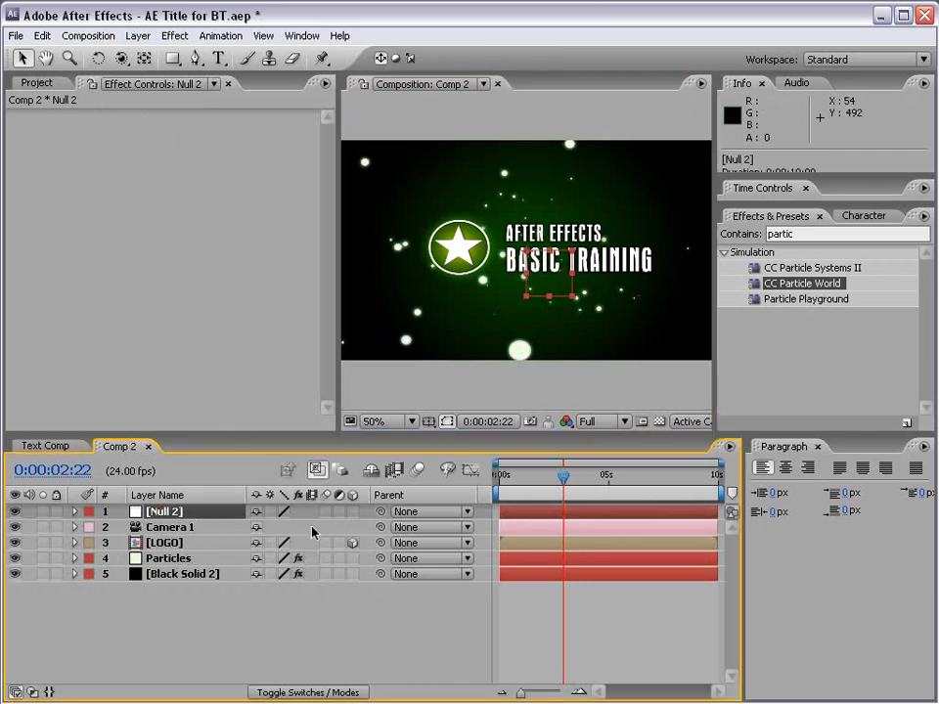
click(354, 511)
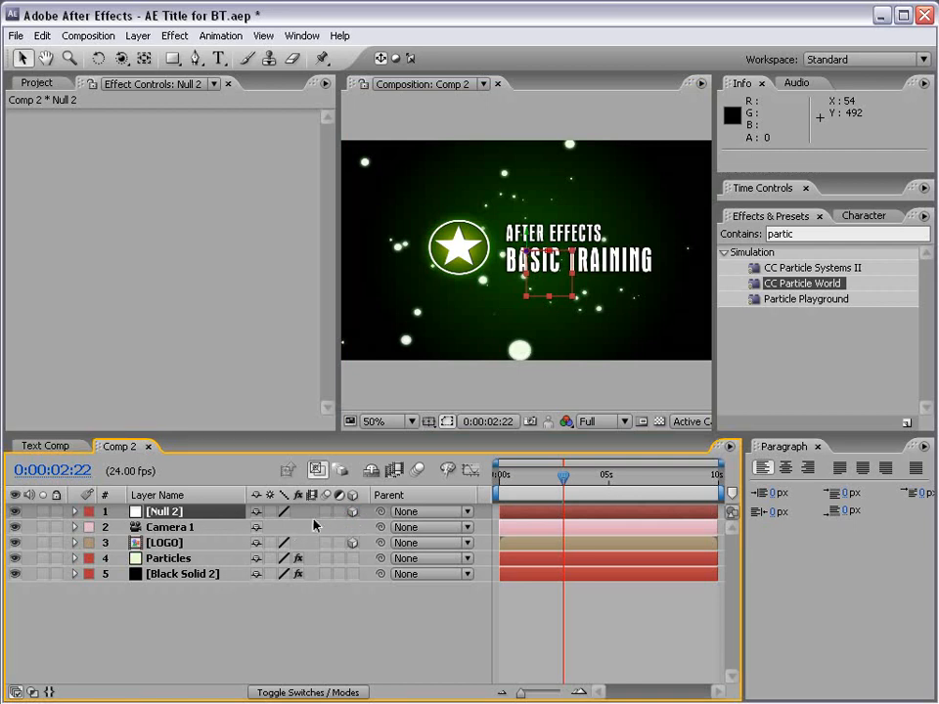
- Try toggling the collapse transformations and adjustment layer switches with the null, logo and black solid layers selected
drag(272, 515, 272, 602)
key(ctrl+z)
click(171, 577)
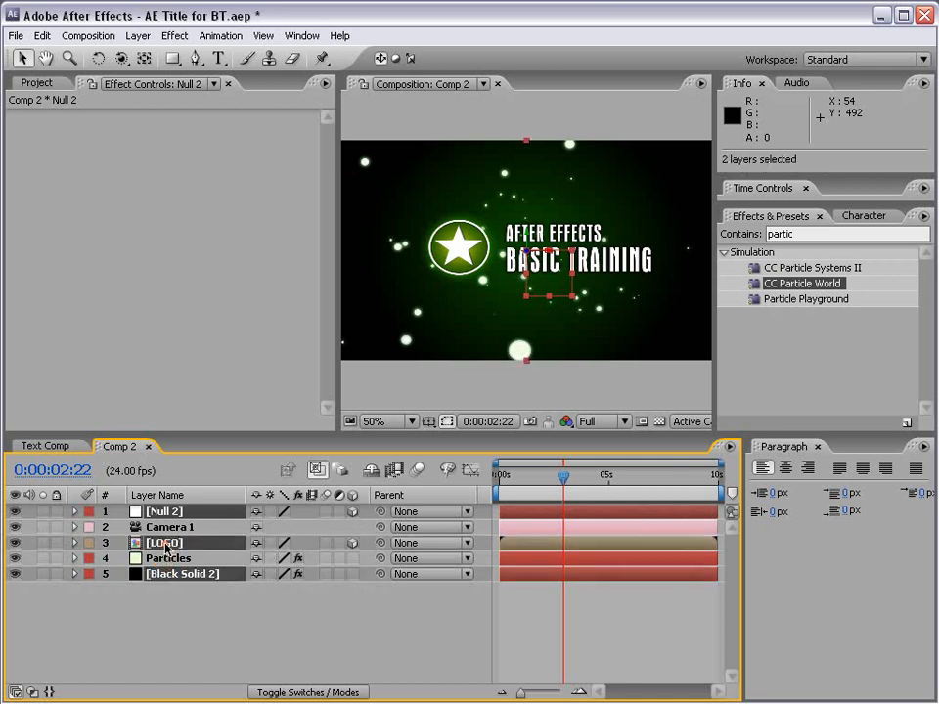
ctrl+click(164, 543)
click(272, 512)
click(272, 513)
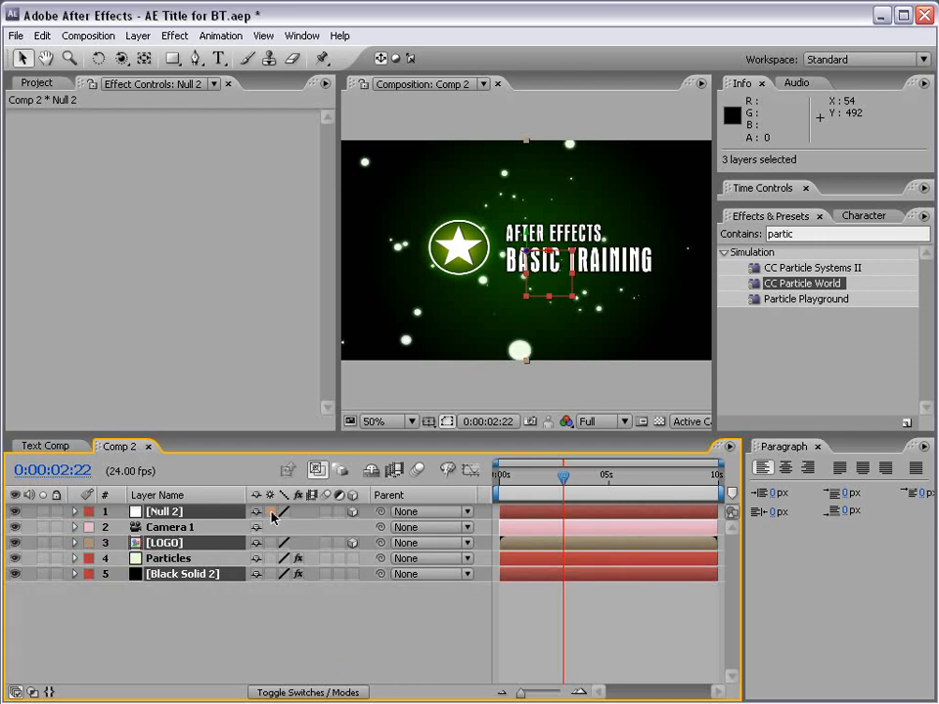
click(339, 511)
click(339, 512)
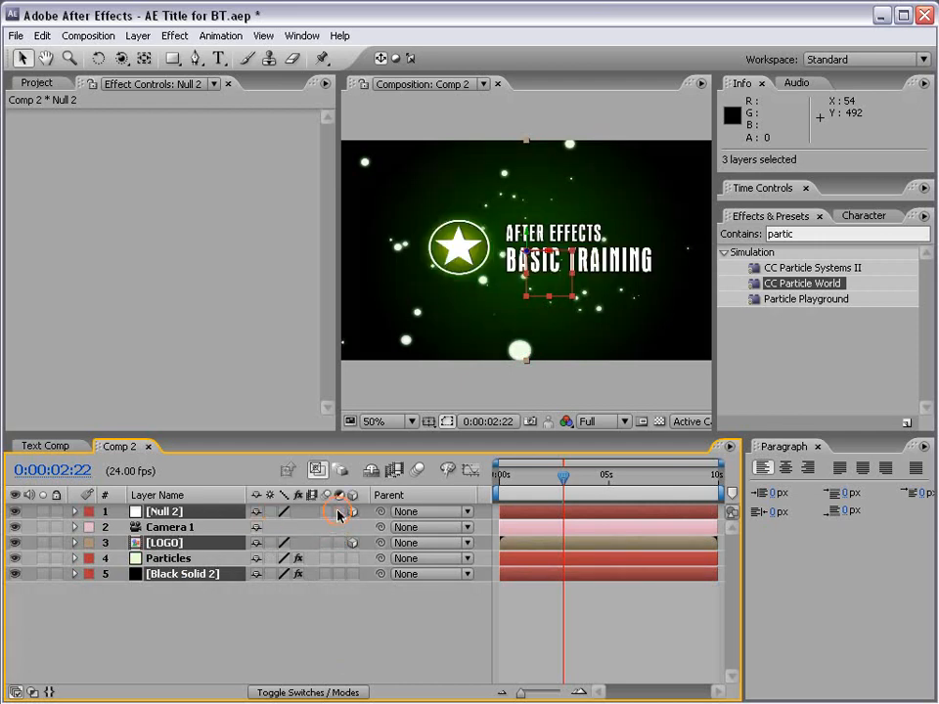
- Save the project with no layers selected and parent Camera 1 to the Null 2 layer
click(219, 622)
key(ctrl+s)
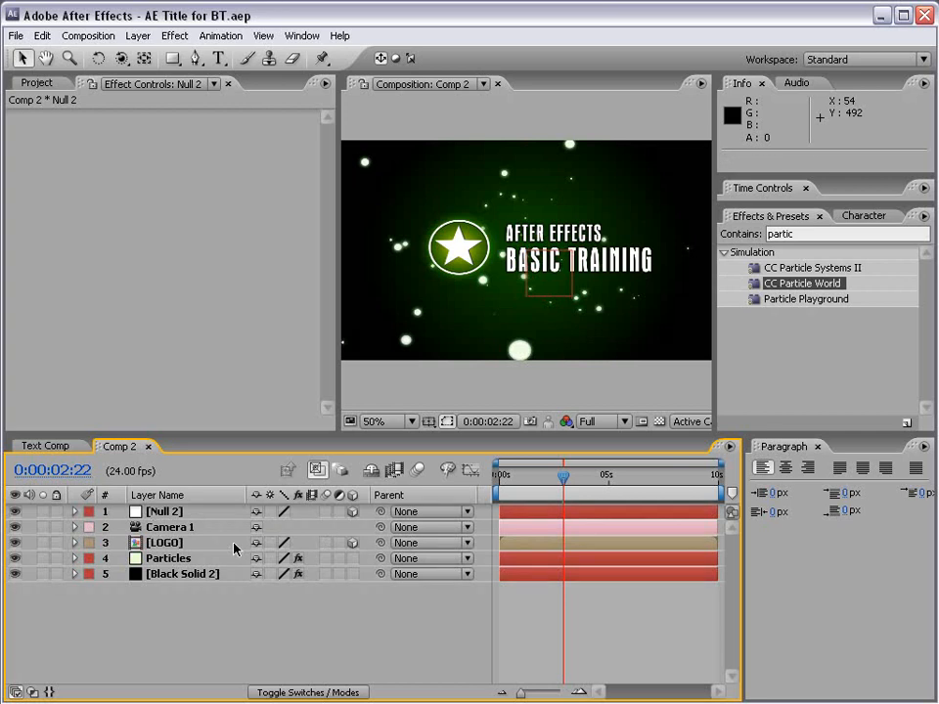
click(173, 512)
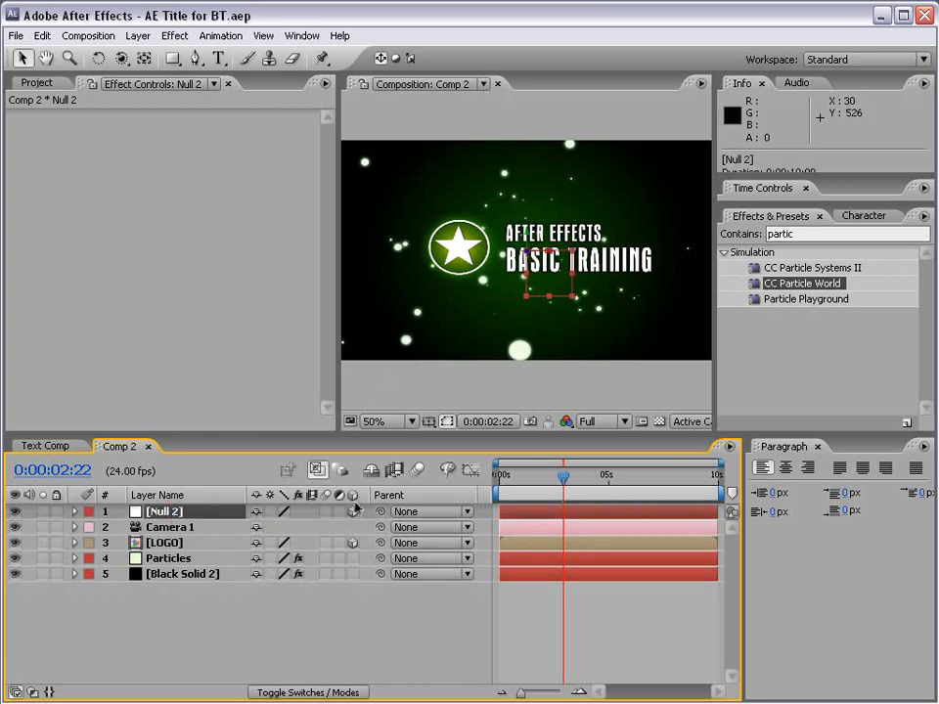
click(161, 528)
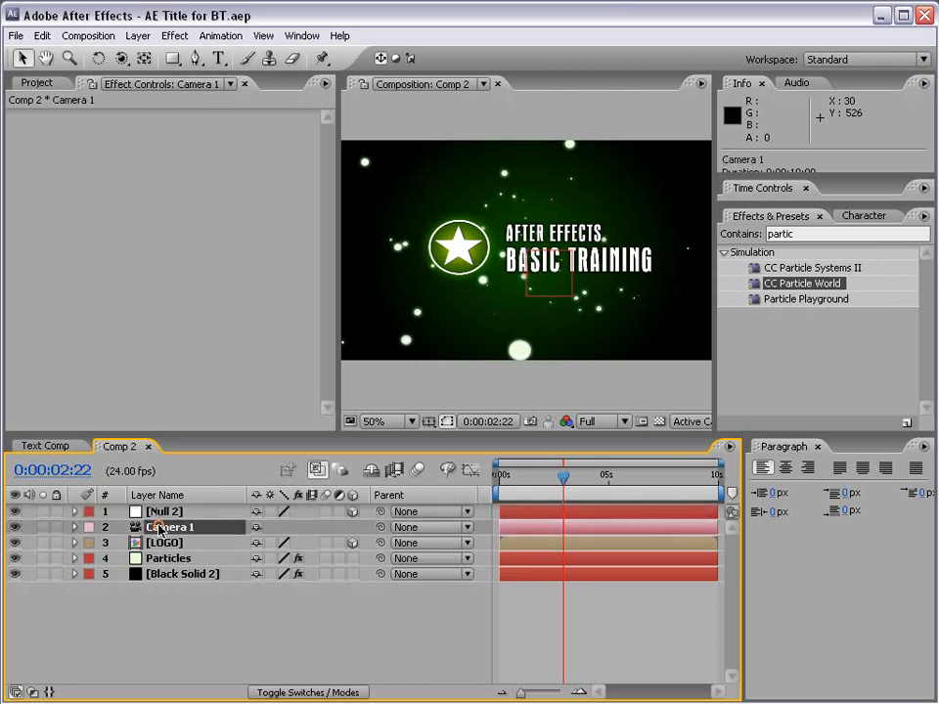
drag(381, 527, 164, 513)
click(183, 513)
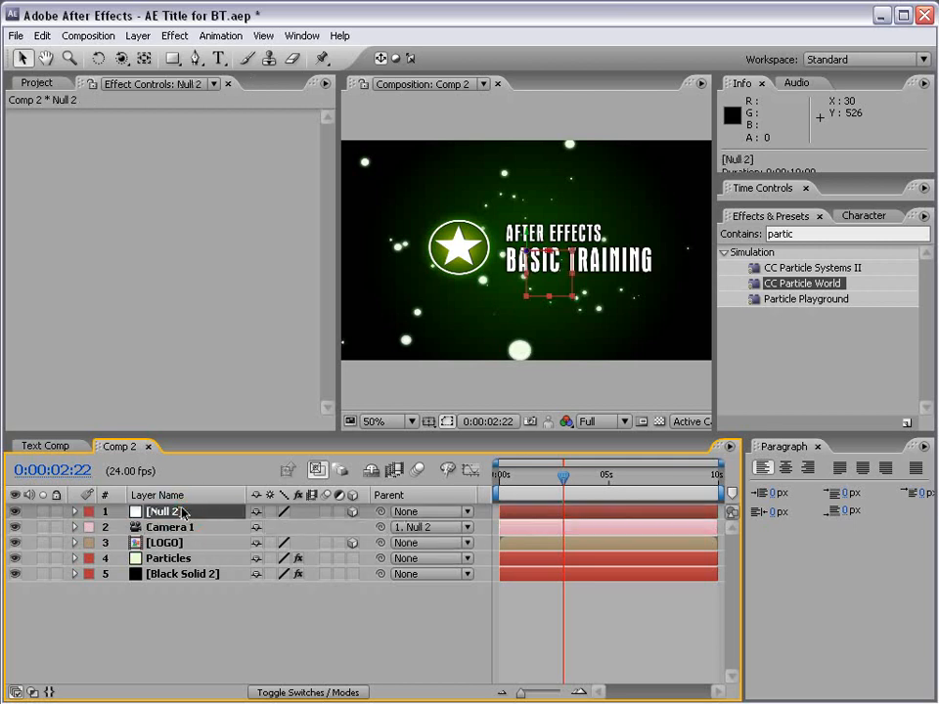
- Try changing the Position values of Null 2 to move the parented camera, undoing each change
click(171, 530)
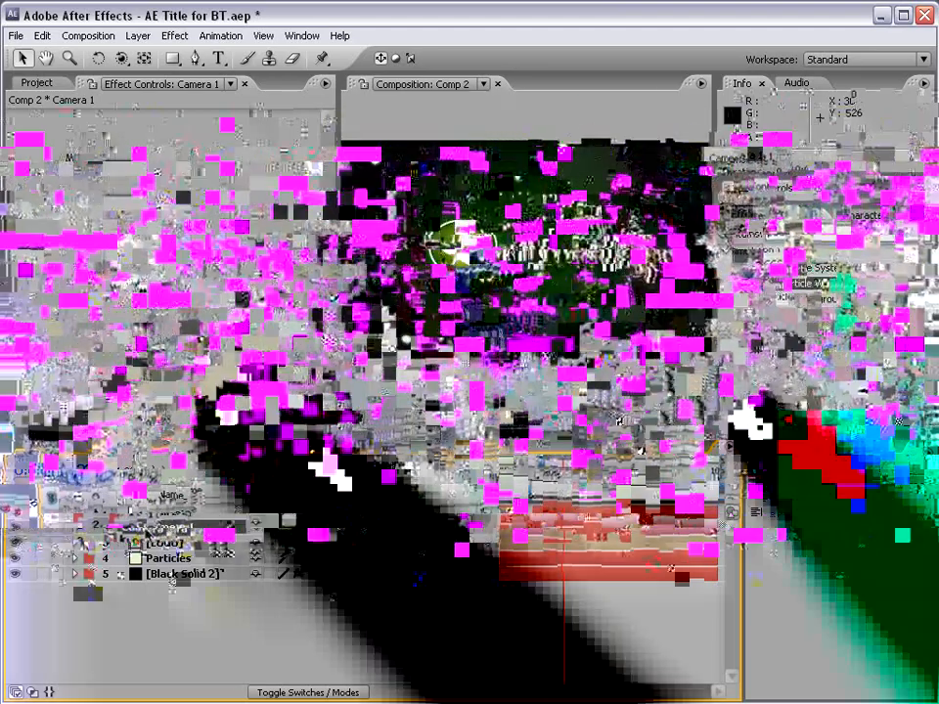
drag(330, 527, 250, 497)
key(ctrl+z)
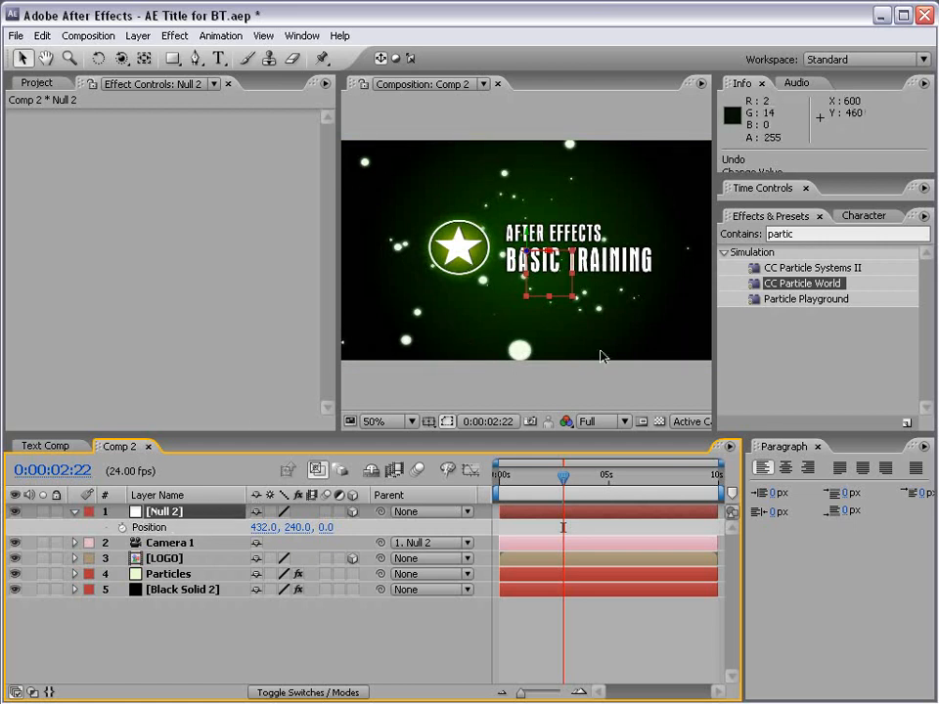
drag(260, 527, 19, 524)
key(ctrl+z)
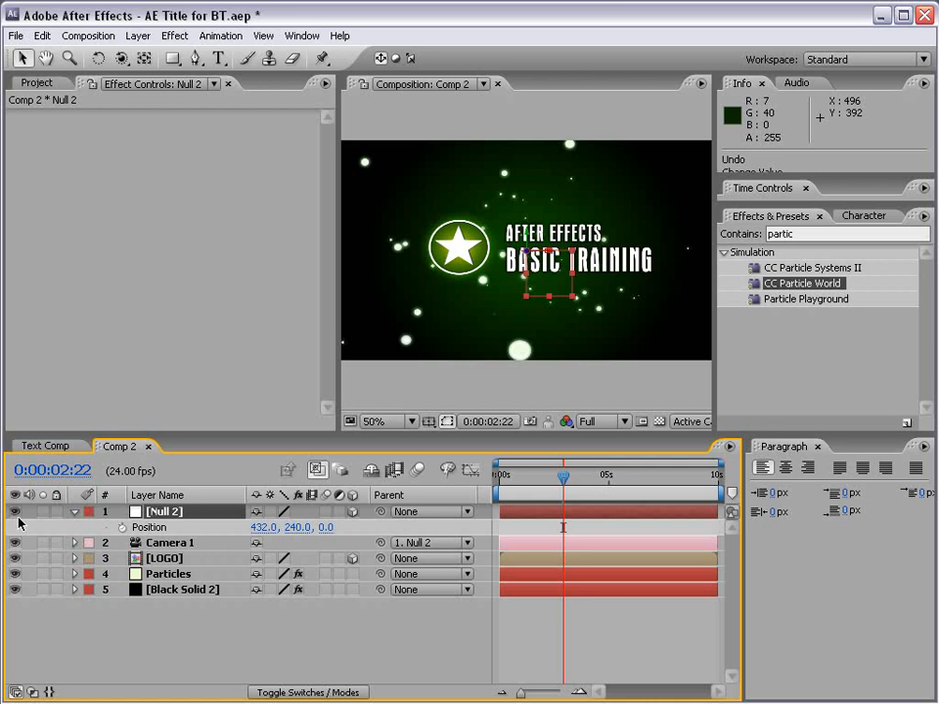
- Slide the Particles layer about 3 seconds earlier in time and extend its end to the end of the composition
drag(563, 478, 560, 482)
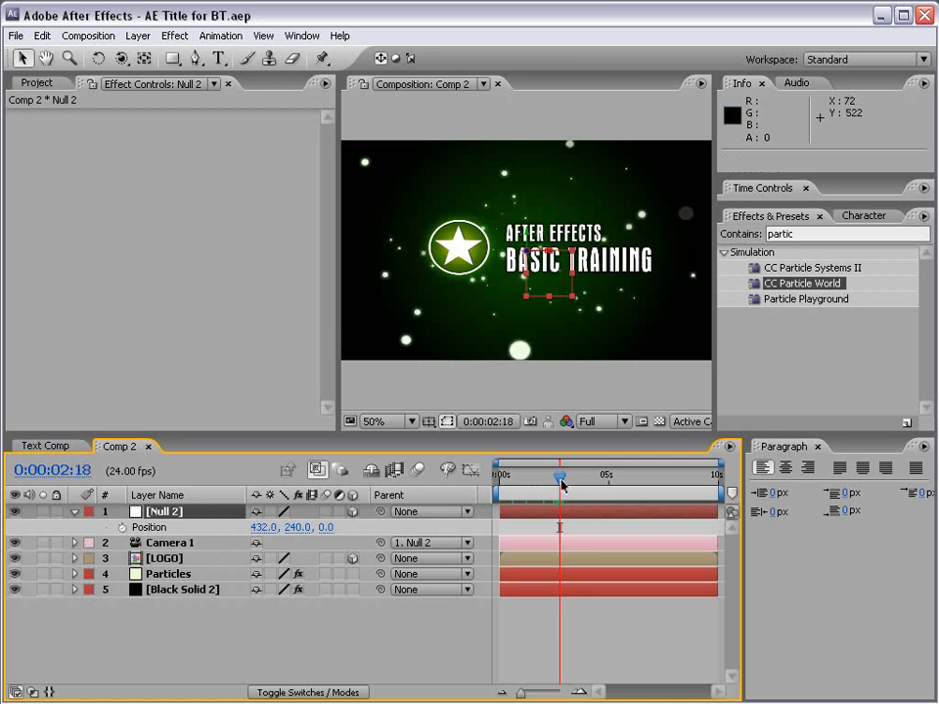
drag(559, 482, 489, 483)
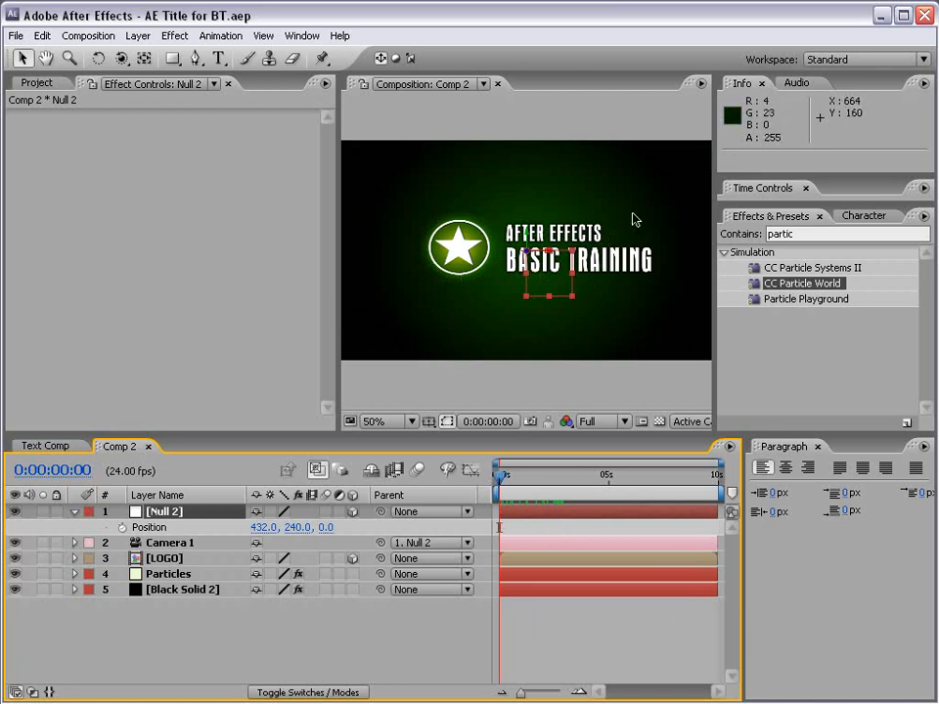
click(154, 575)
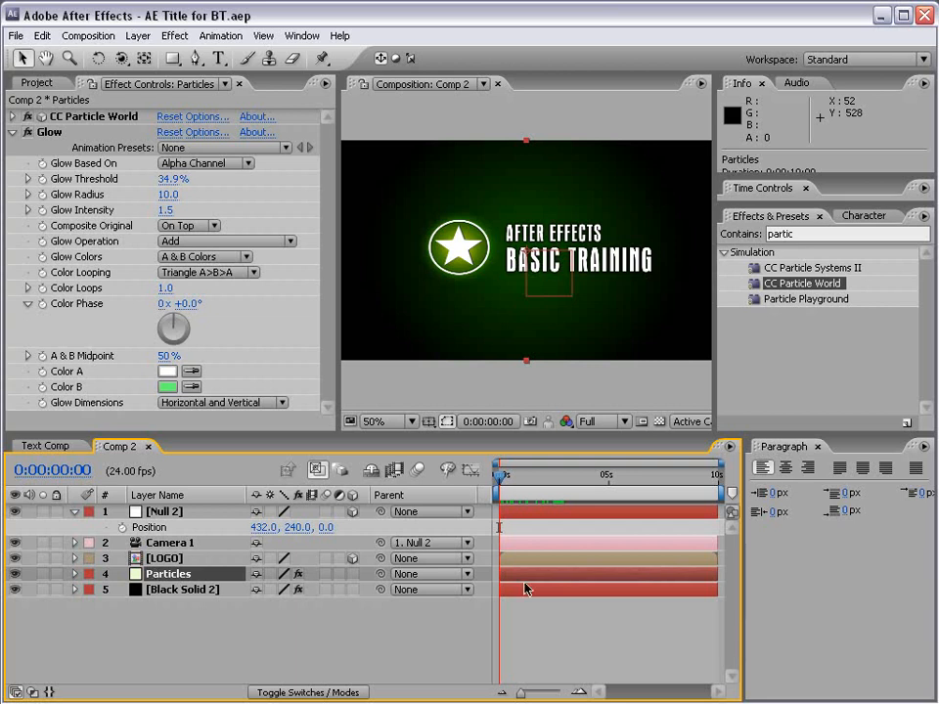
drag(602, 578, 556, 575)
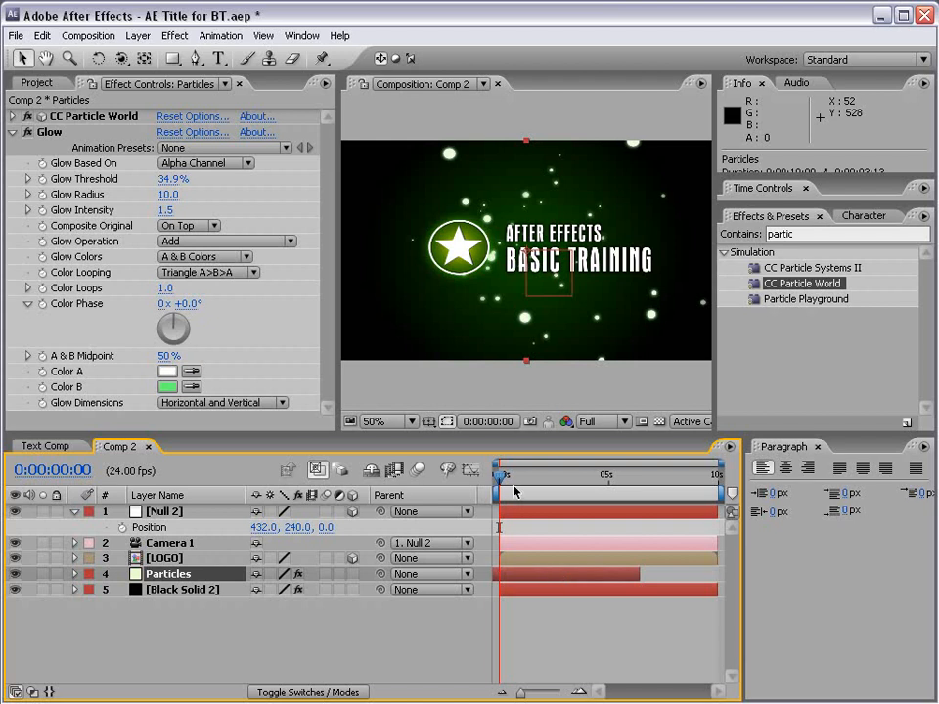
mouse_move(516, 576)
mouse_down()
mouse_move(557, 573)
mouse_move(517, 572)
mouse_up()
drag(519, 478, 500, 480)
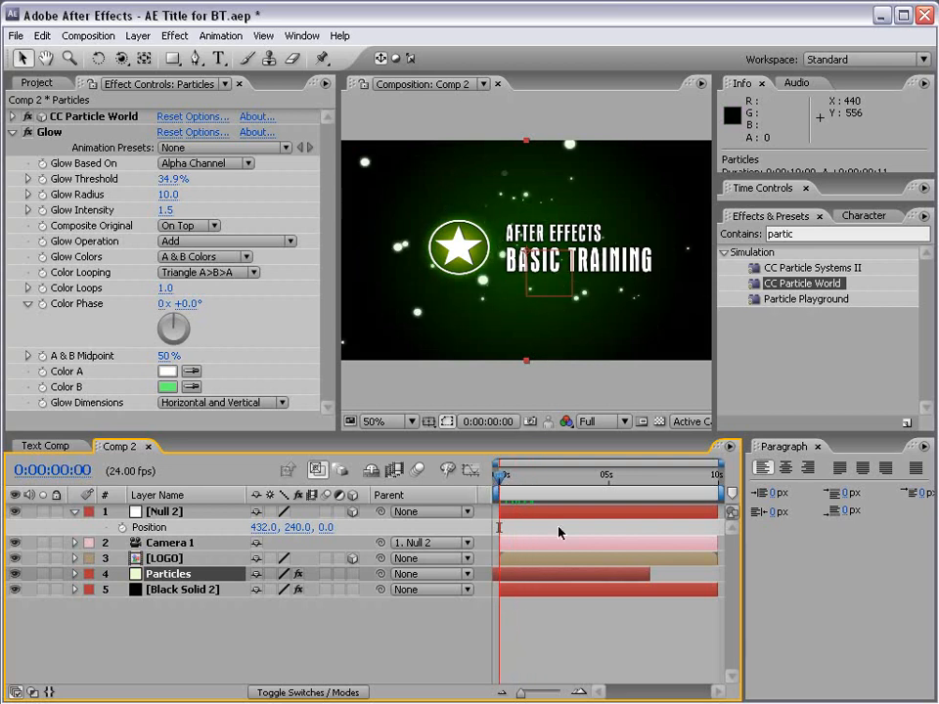
drag(650, 575, 717, 587)
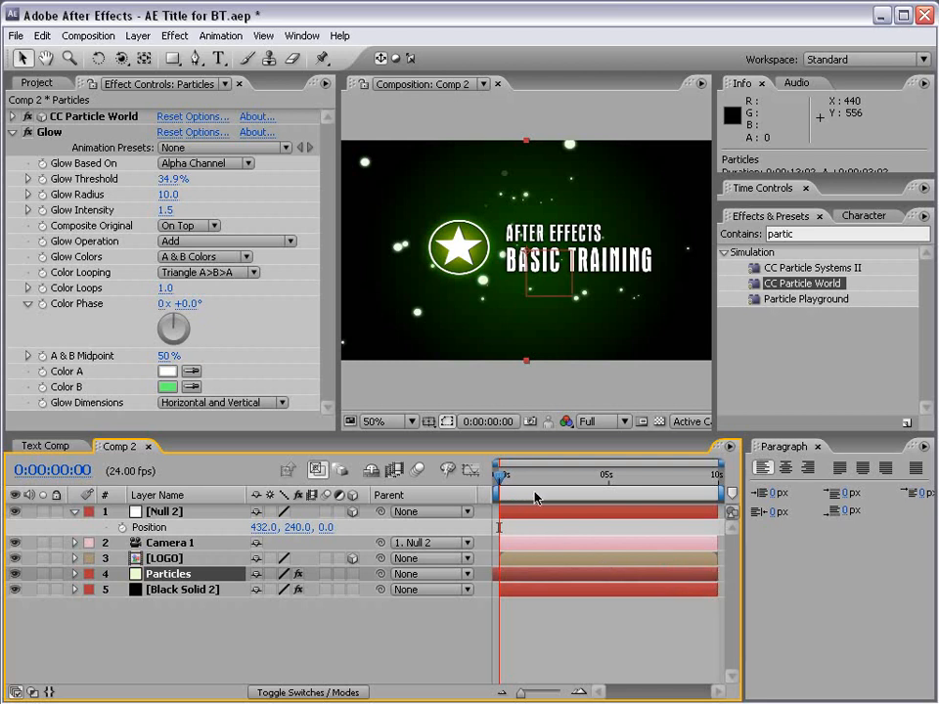
mouse_move(499, 477)
mouse_down()
mouse_move(555, 479)
mouse_move(497, 479)
mouse_up()
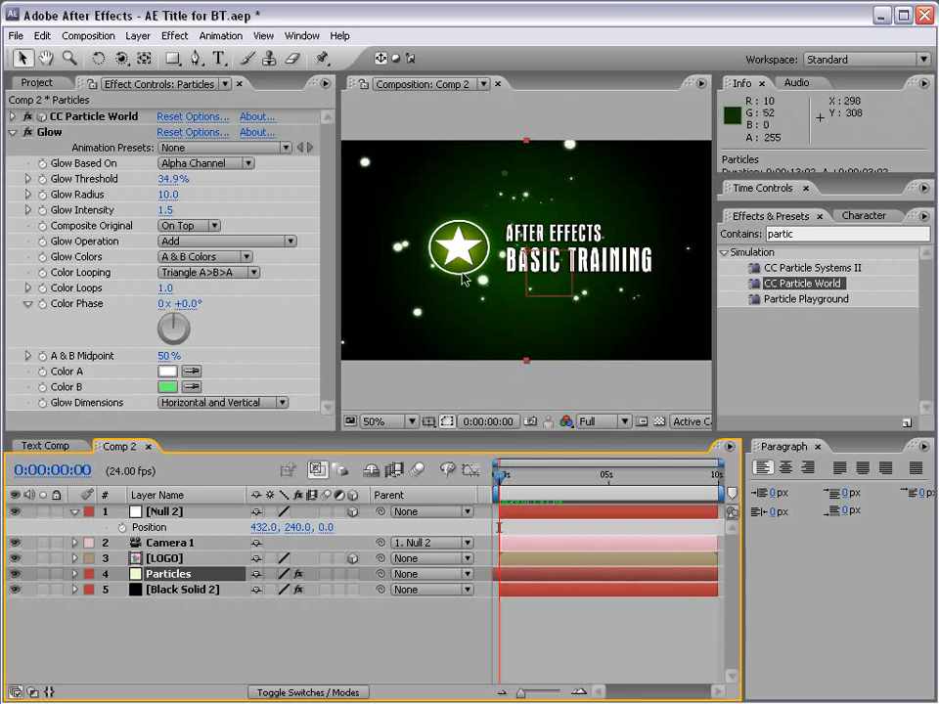
- Add Position keyframes for Null 2 at 0:00:00:00 and 0:00:00:20
click(157, 514)
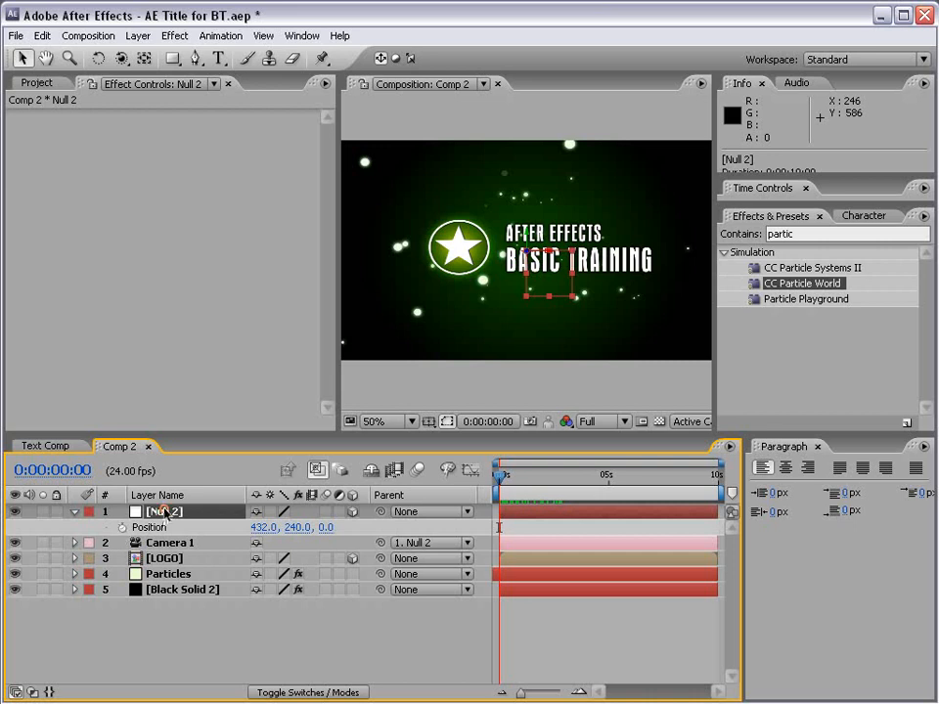
key(p)
key(p)
click(121, 527)
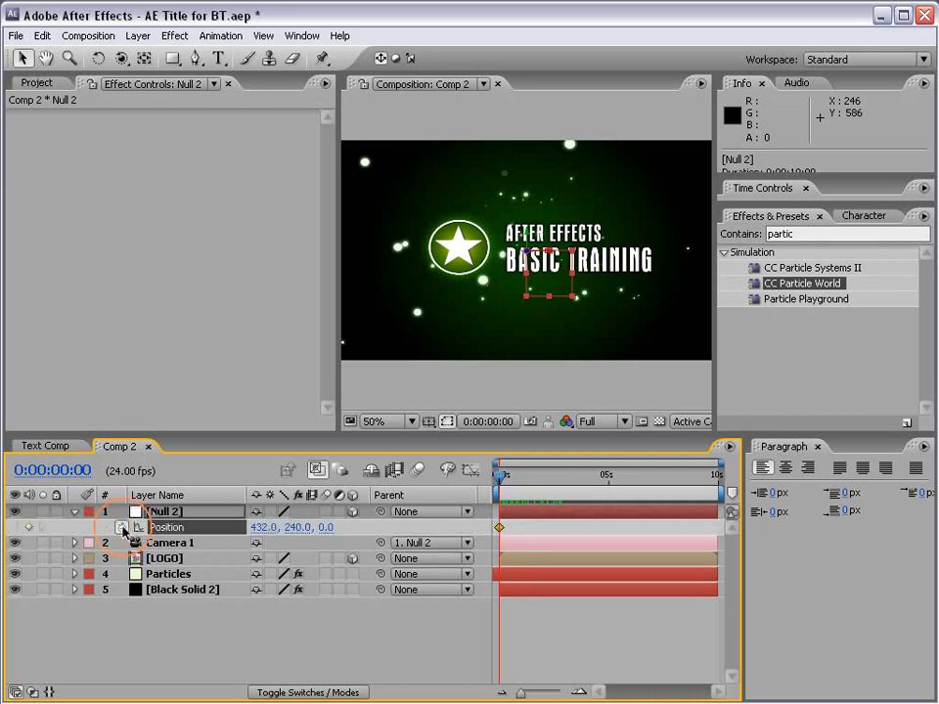
drag(500, 478, 520, 480)
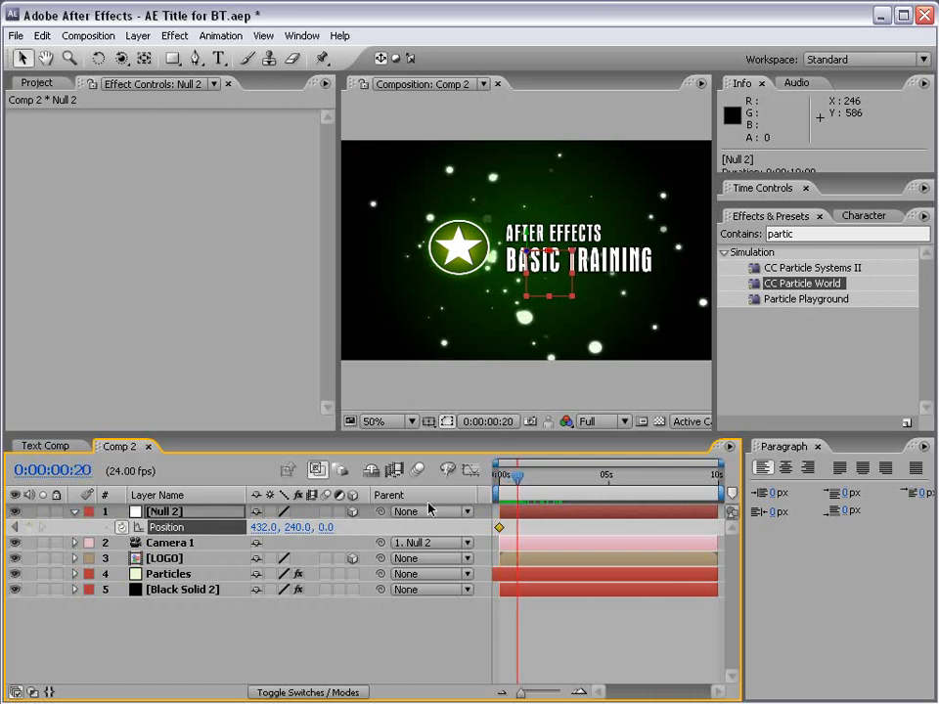
click(29, 528)
- Set the X position of Null 2 to 1226 at its first keyframe and preview the camera move
click(16, 529)
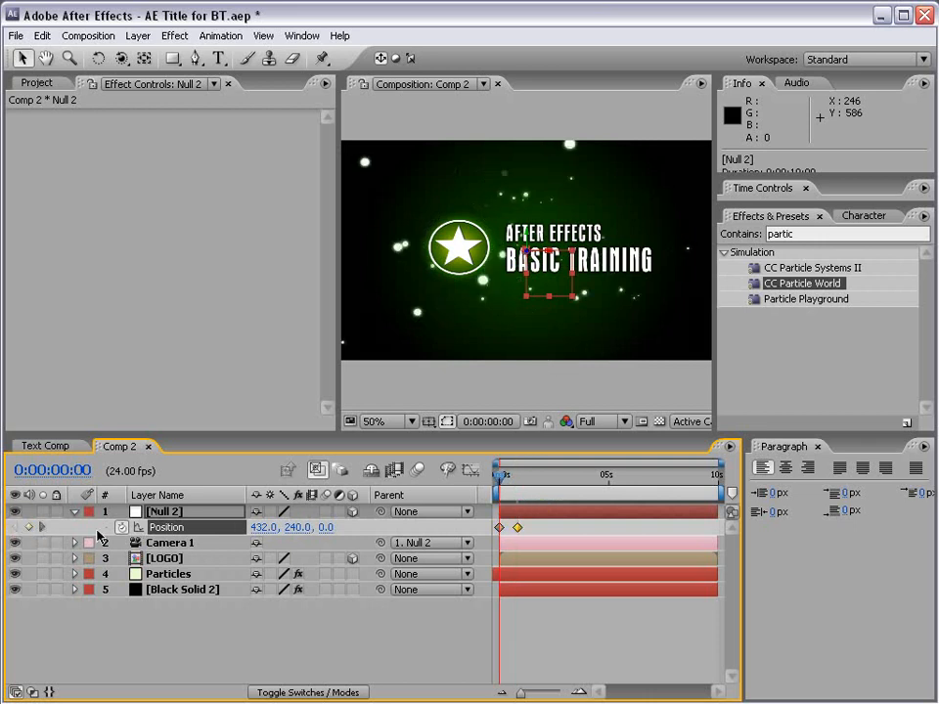
click(499, 528)
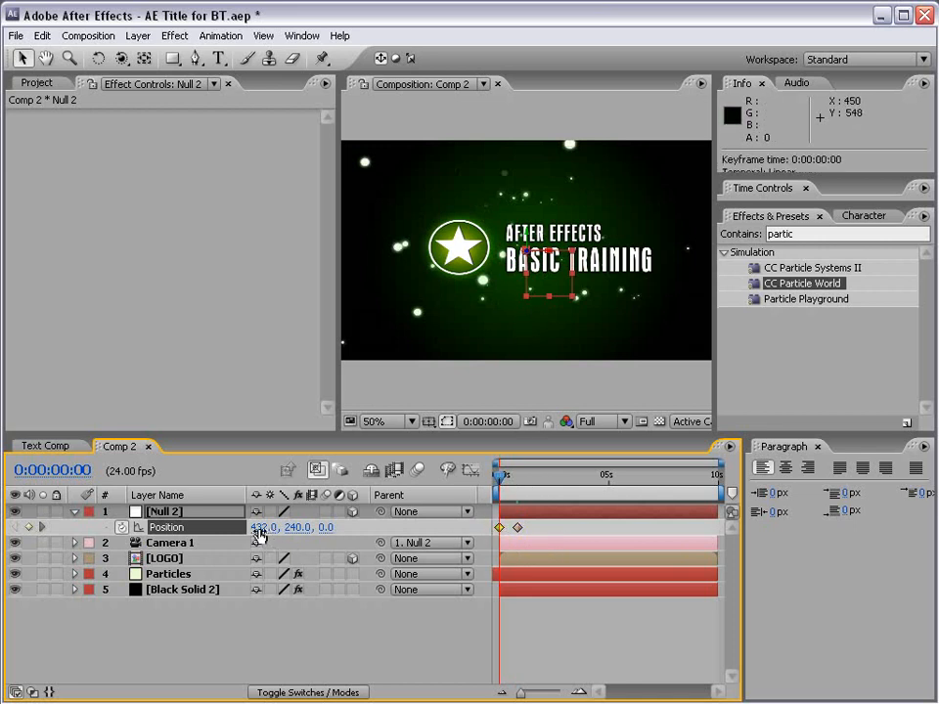
drag(250, 529, 937, 522)
drag(504, 481, 482, 480)
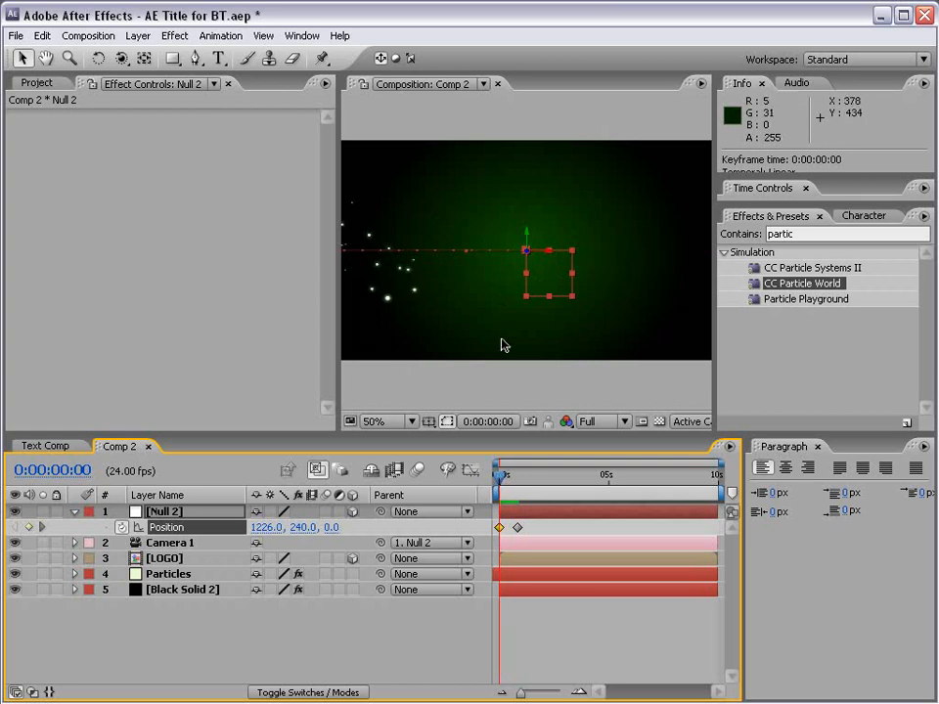
- Set the Producer Radius X of CC Particle World on the Particles layer to 1.4
click(181, 575)
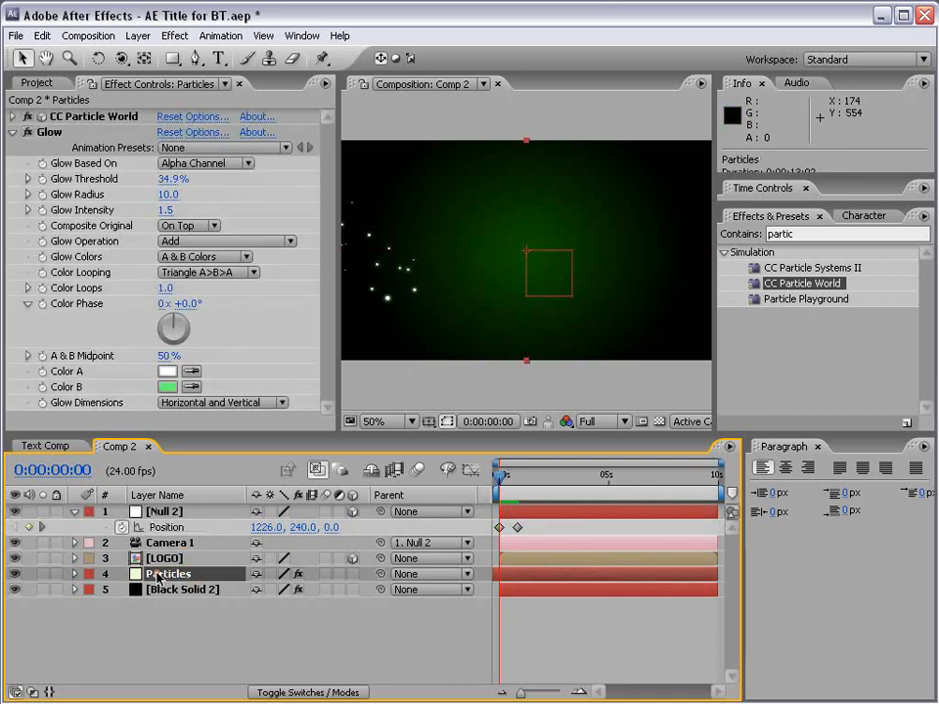
click(95, 118)
click(13, 118)
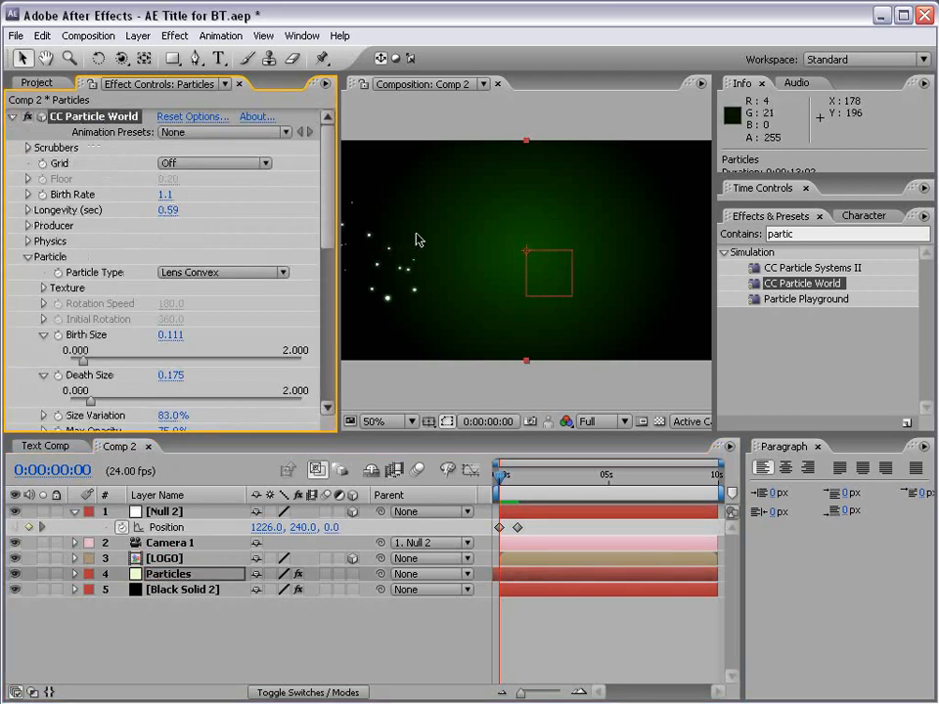
drag(329, 184, 327, 203)
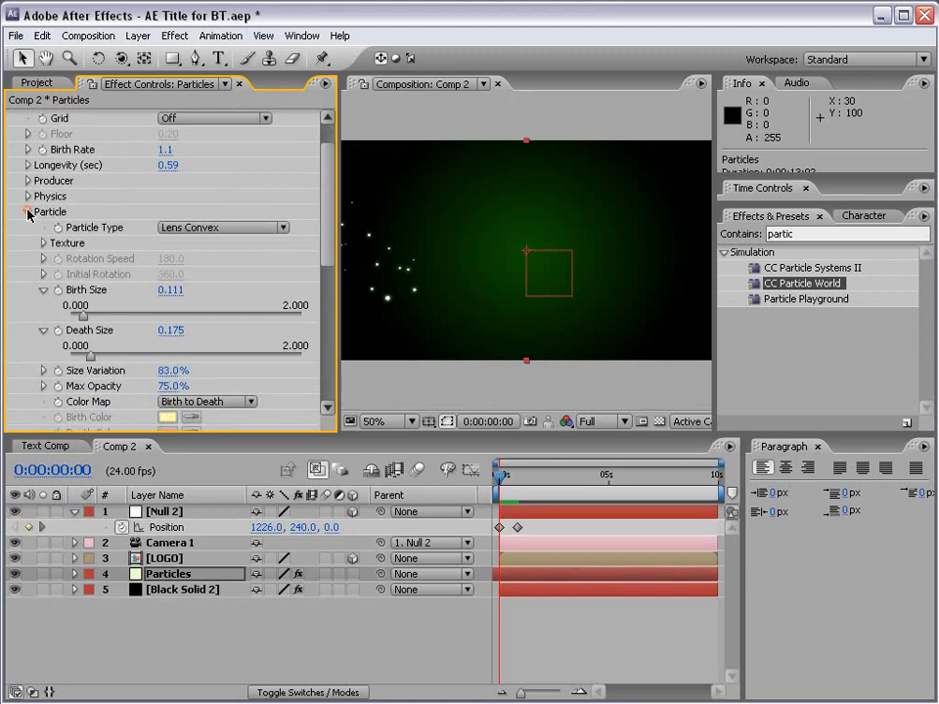
click(28, 211)
click(28, 181)
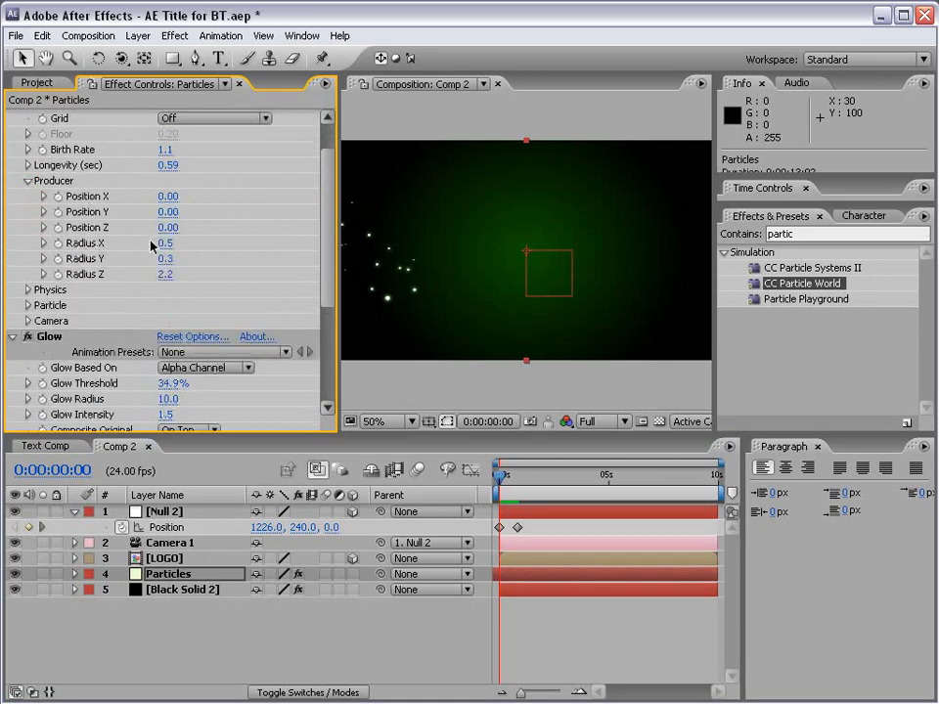
drag(166, 242, 241, 243)
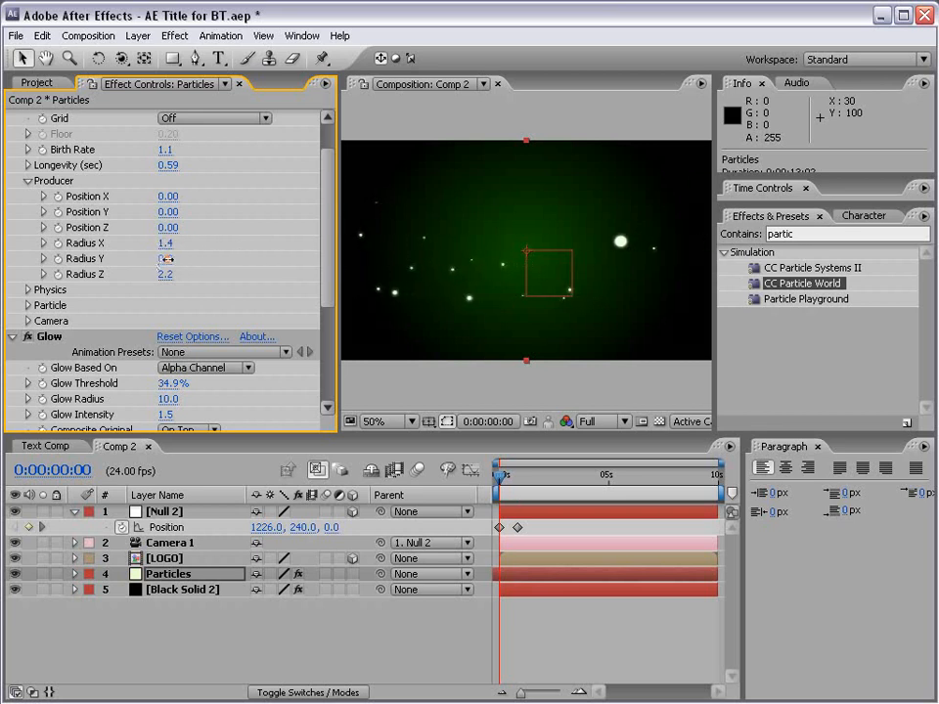
- Set the Particles layer's Producer Radius X to 1.9, Radius Y to 1.1 and Radius Z to 4.2, with Birth Rate at 3.1
drag(167, 258, 350, 278)
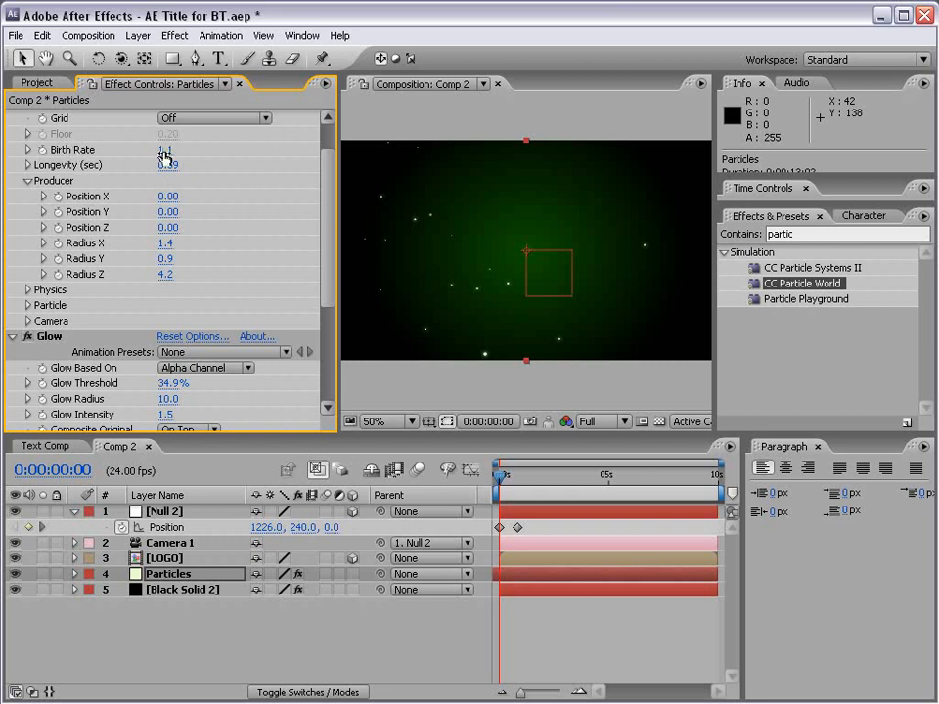
drag(165, 153, 182, 149)
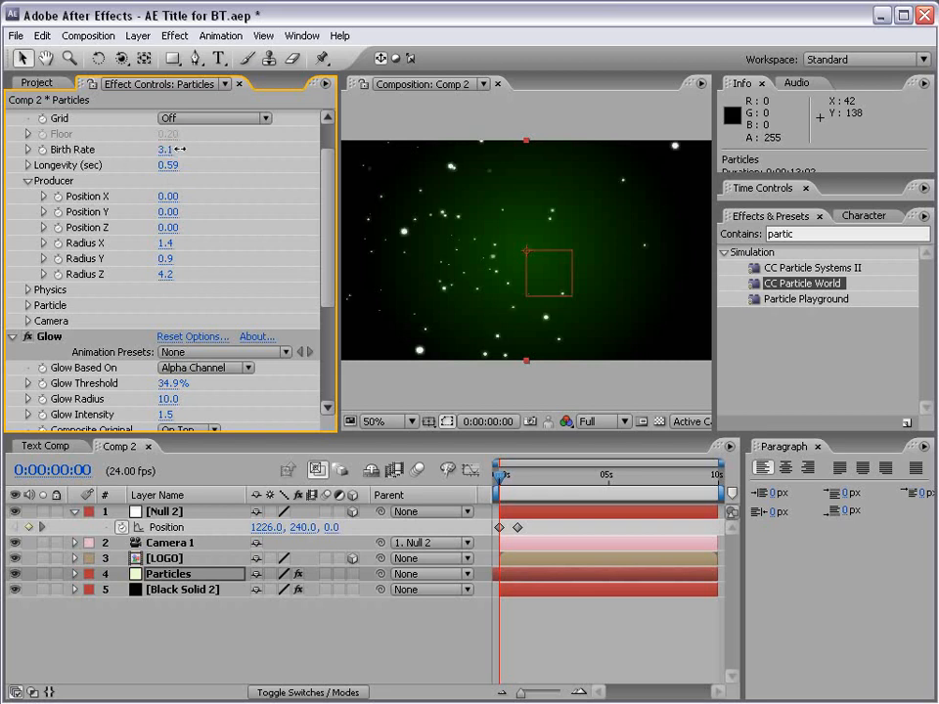
drag(163, 259, 216, 244)
key(space)
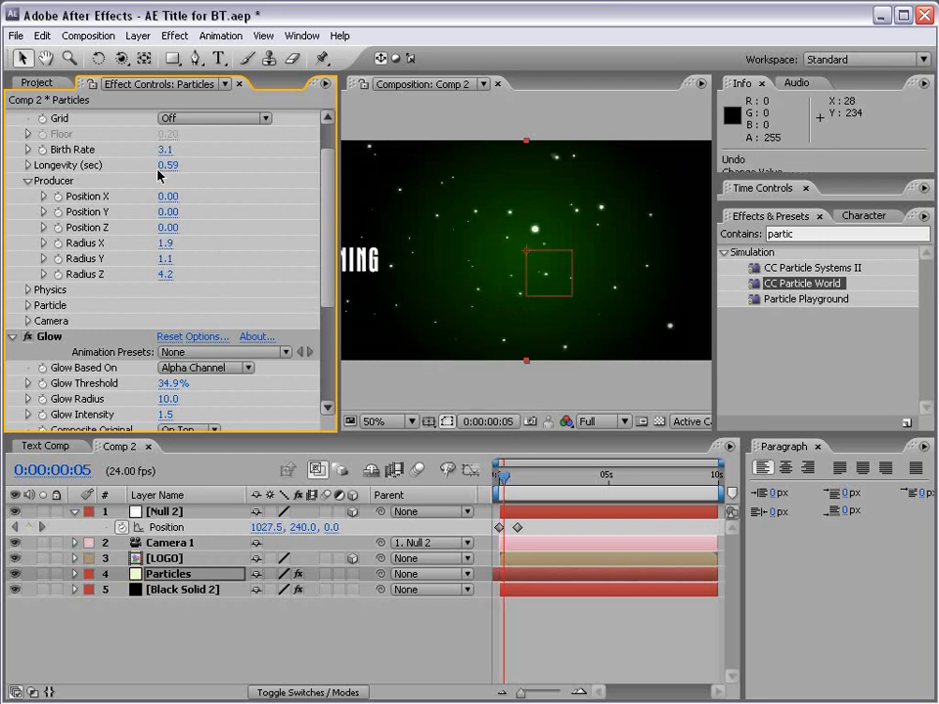
- Set the particle Longevity to 1.26 seconds and Birth Rate to 2.2, and run a RAM preview of the camera move
drag(162, 165, 224, 164)
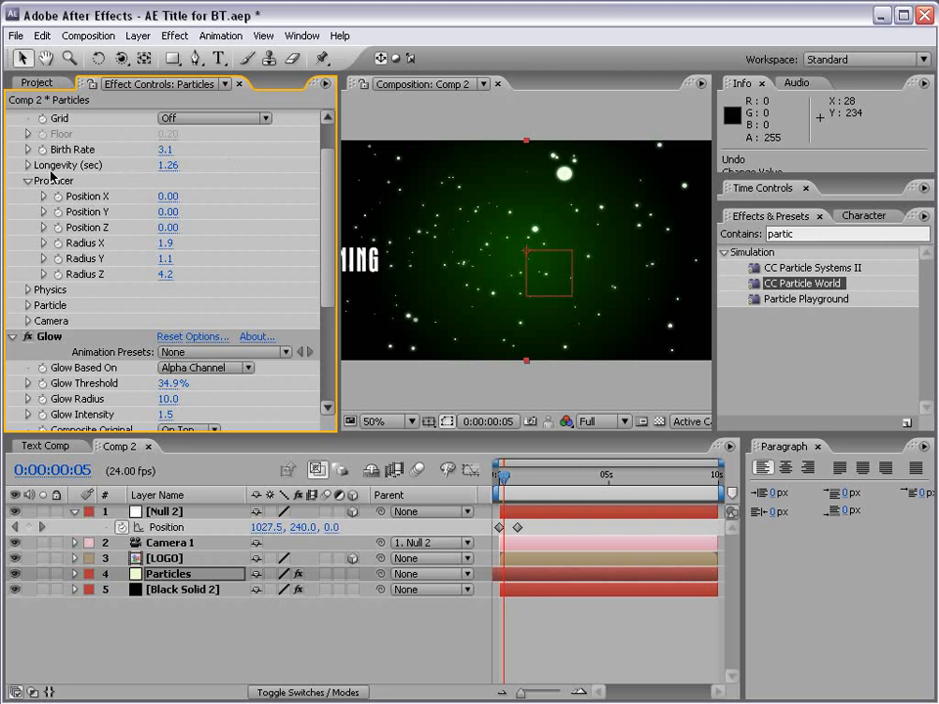
drag(169, 151, 162, 150)
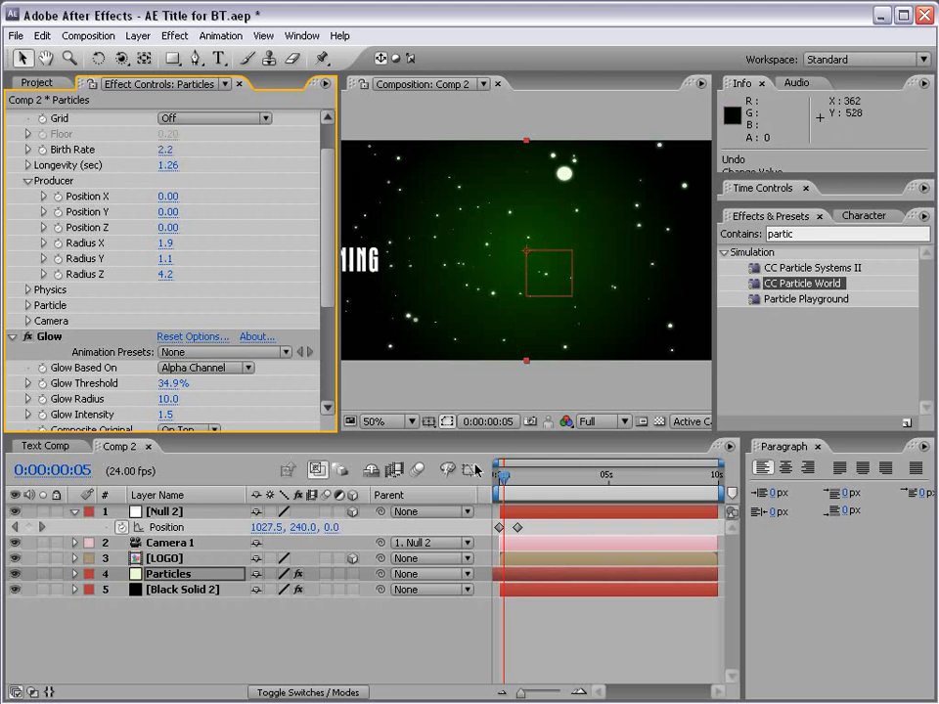
mouse_move(501, 492)
mouse_down()
mouse_move(524, 485)
mouse_move(499, 485)
mouse_move(511, 482)
mouse_up()
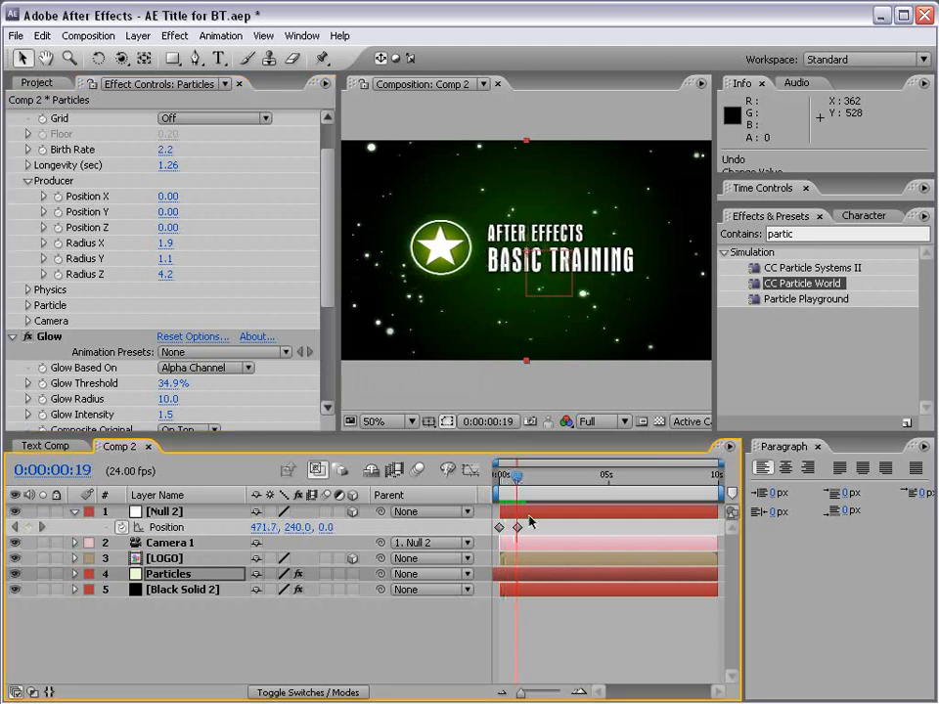
click(763, 188)
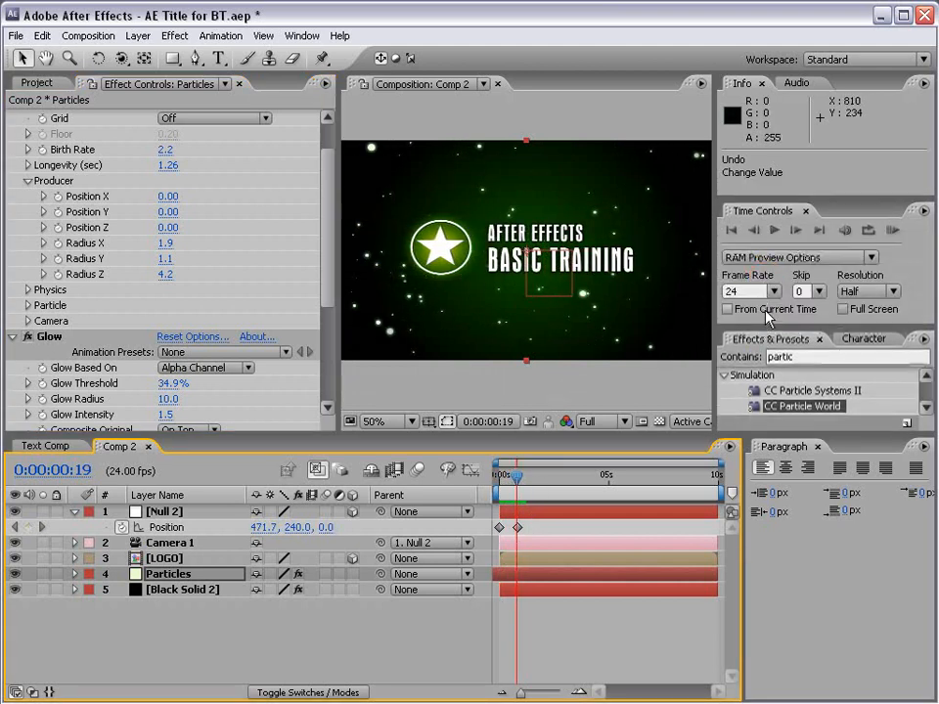
click(891, 232)
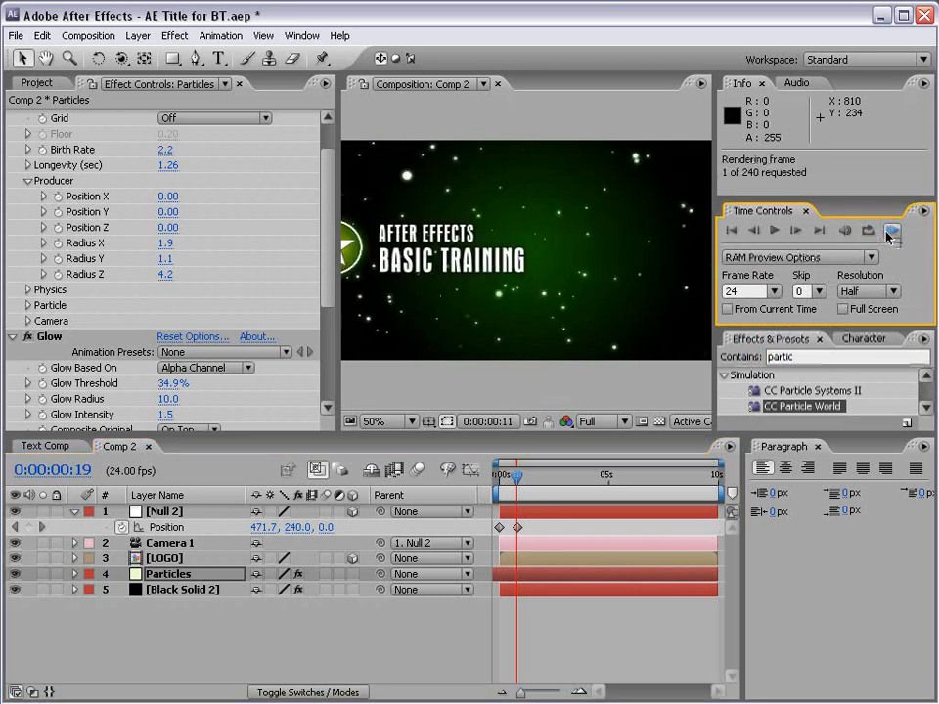
click(641, 616)
click(642, 616)
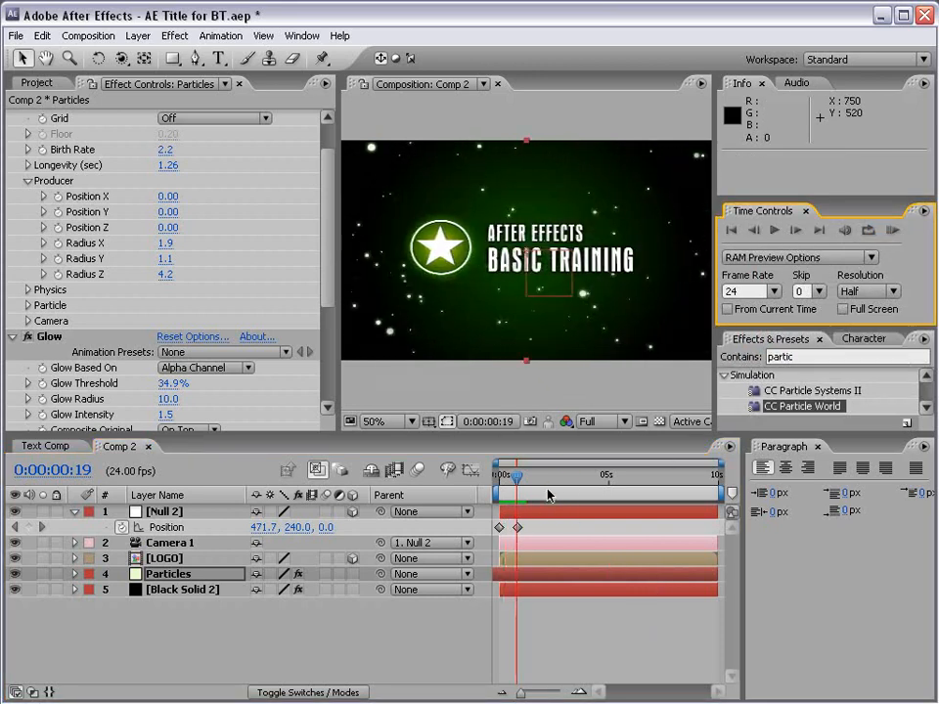
- Apply Easy Ease to Null 2's second Position keyframe at 0:00:00:20
click(516, 528)
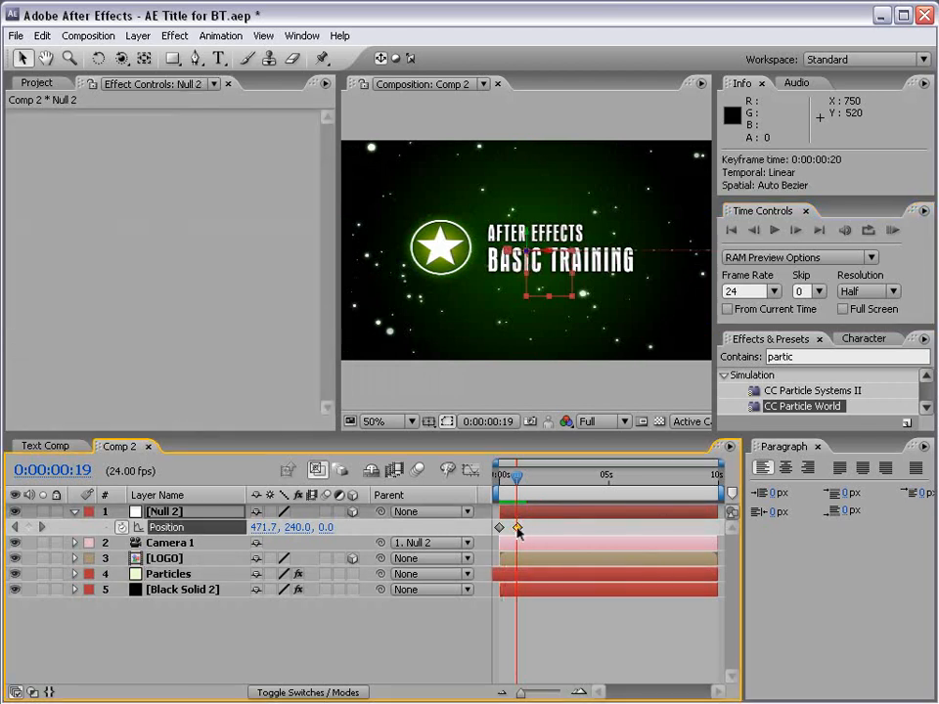
key(F9)
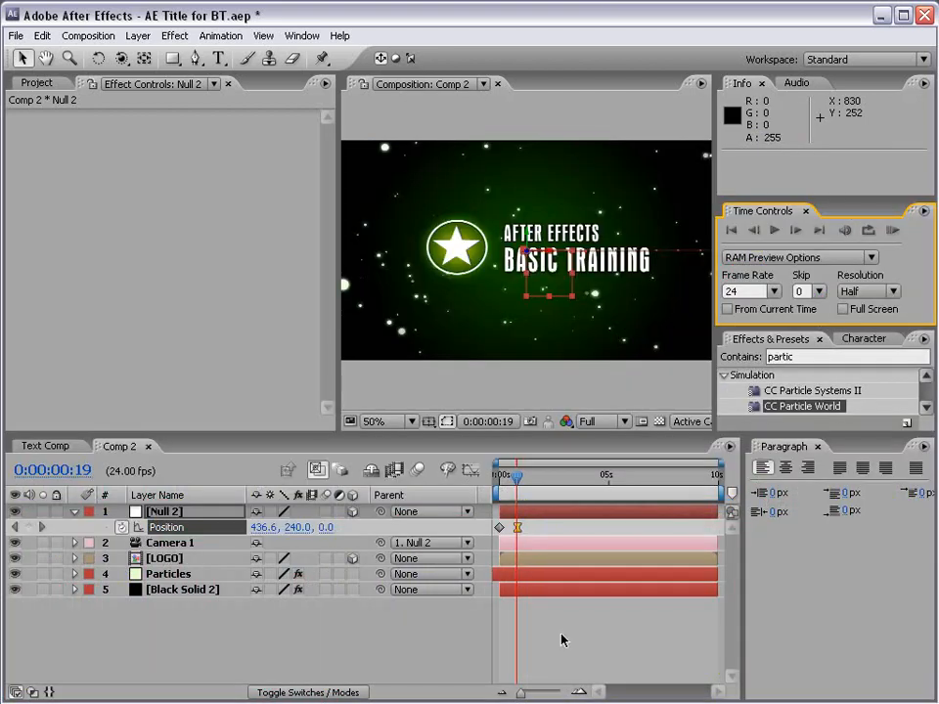
click(498, 533)
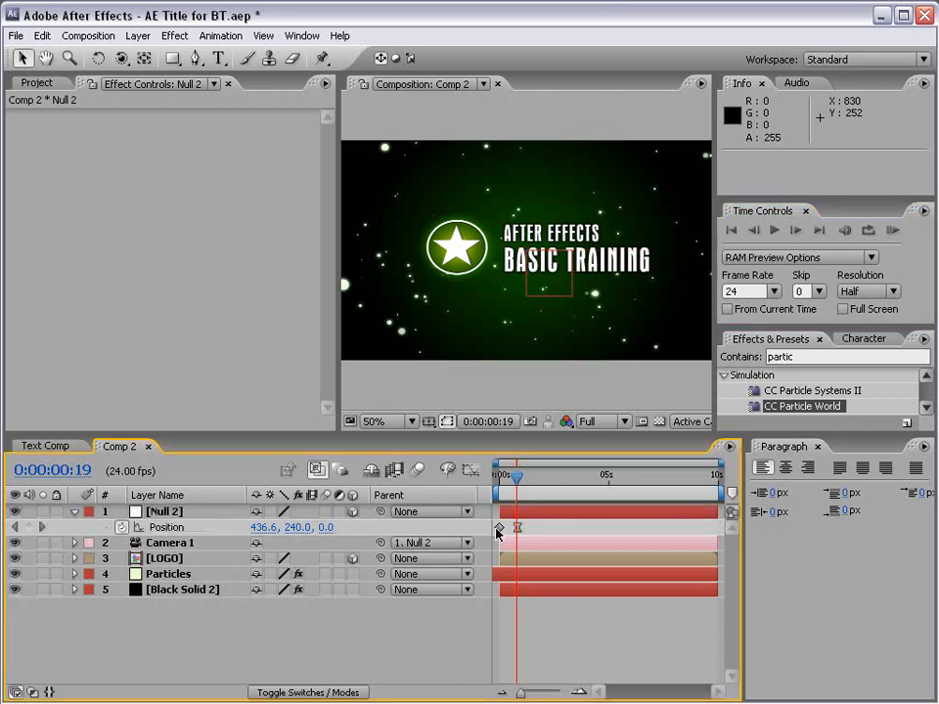
- Try rotating the LOGO layer around its default anchor point, and undo the rotation
click(164, 558)
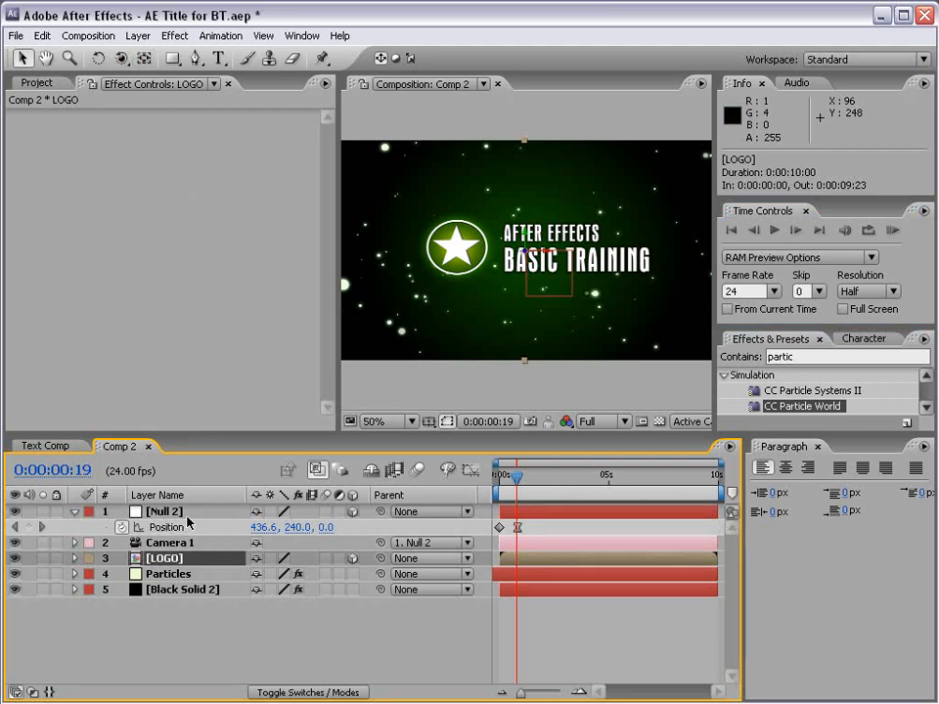
click(97, 60)
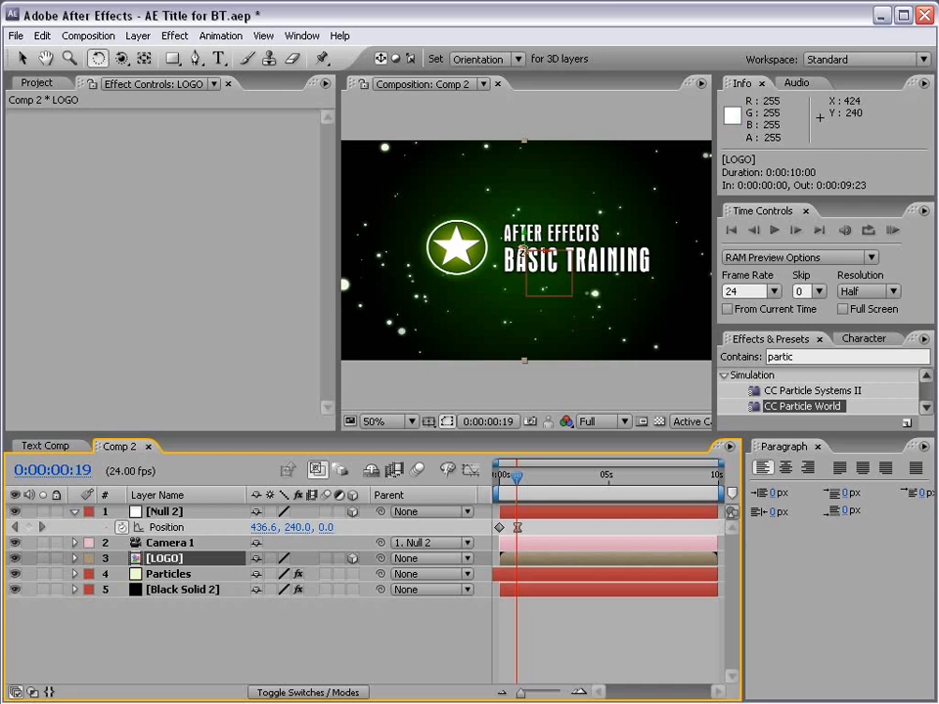
drag(522, 255, 541, 277)
key(ctrl+z)
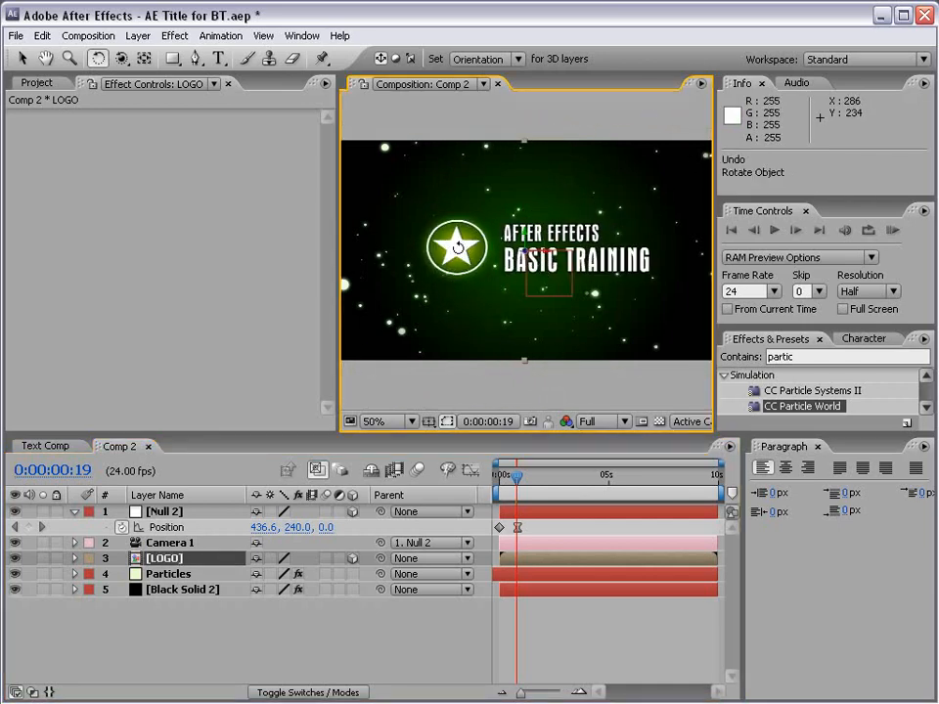
- Move the LOGO layer's anchor point to the center of the star with the Pan Behind tool
click(145, 59)
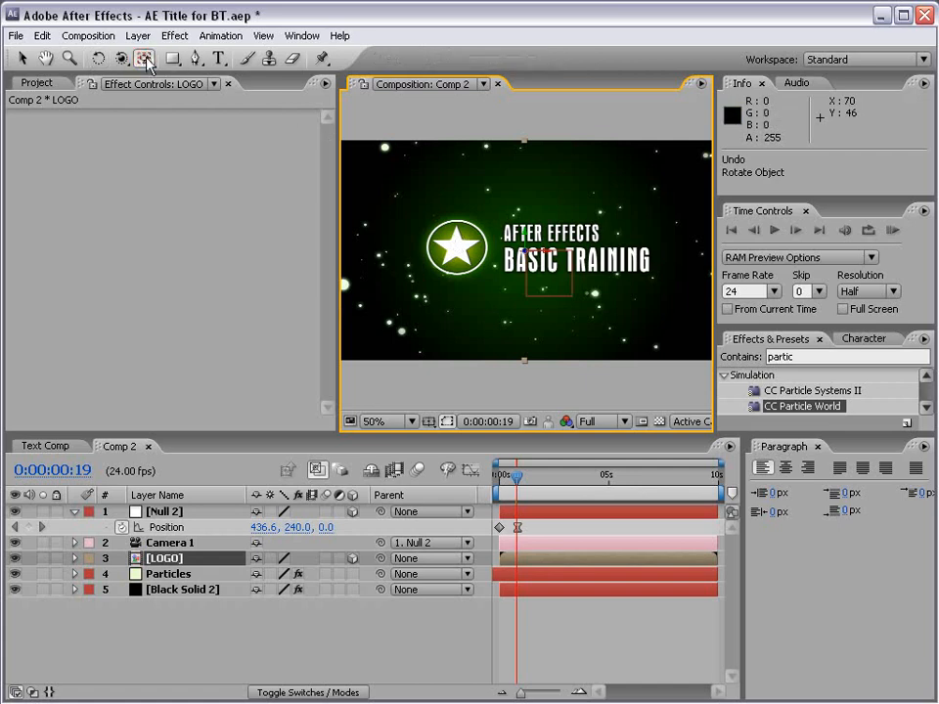
scroll(530, 281, up, 1)
key(h)
drag(498, 275, 541, 275)
scroll(541, 275, up, 1)
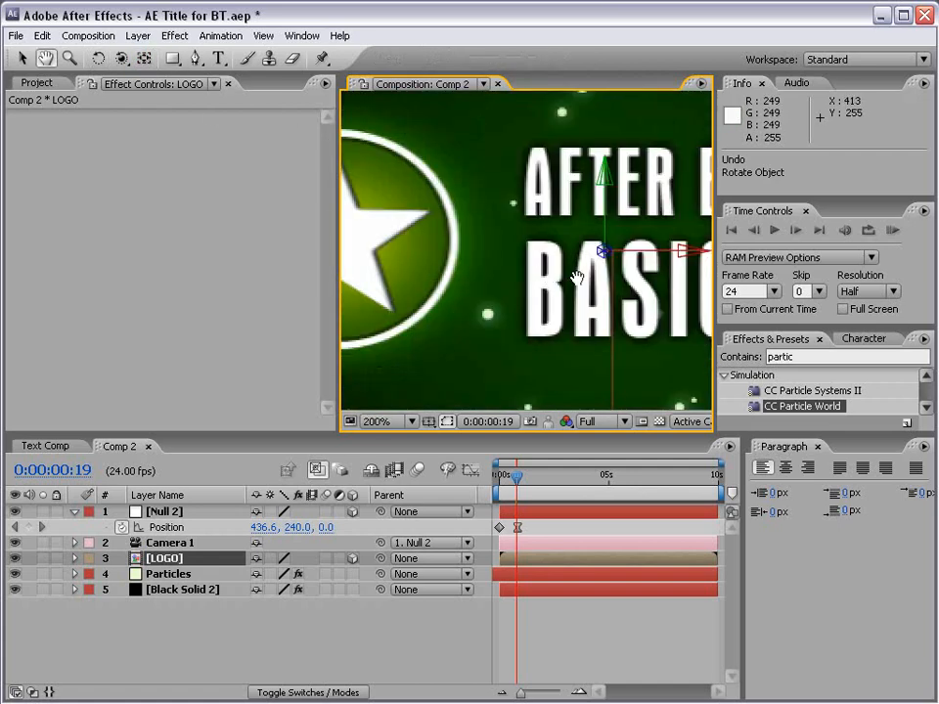
key(y)
drag(603, 252, 465, 244)
key(space)
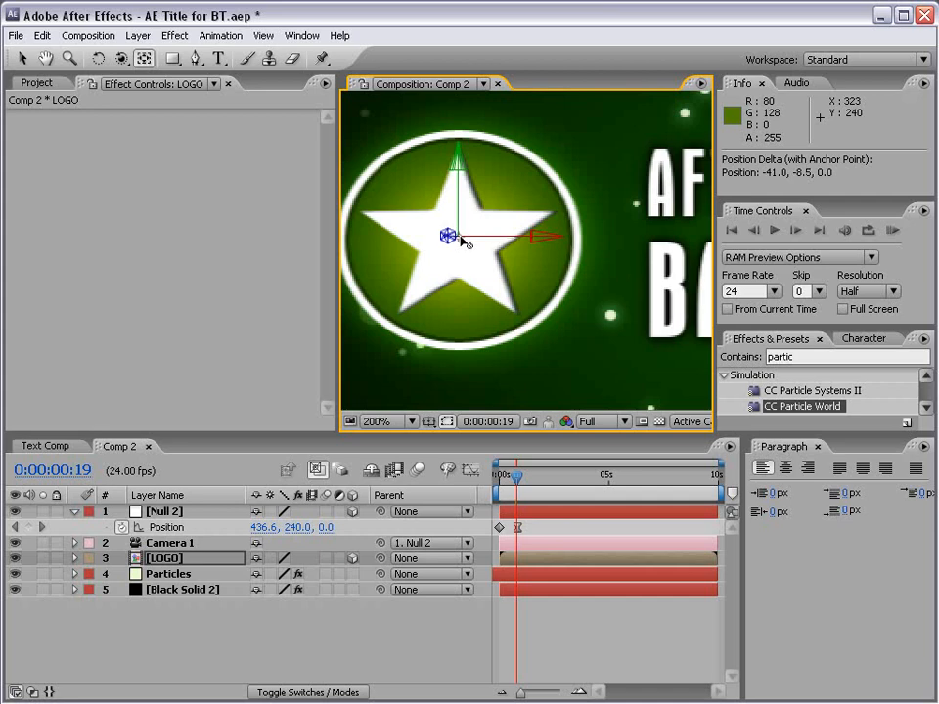
- Test rotating the LOGO layer around the star's center, and undo the rotation
click(98, 58)
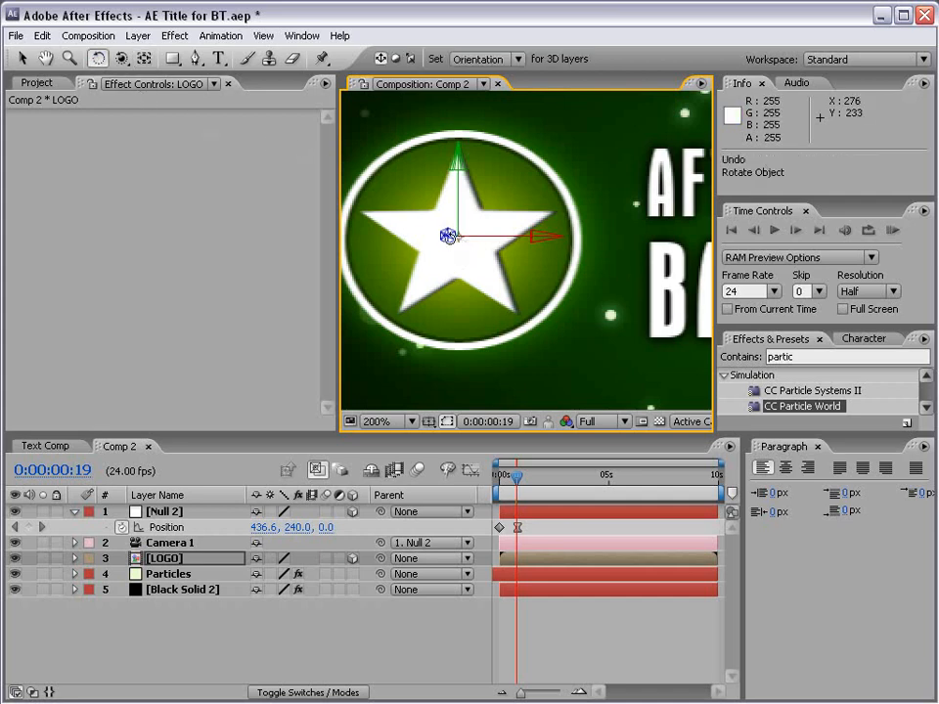
drag(448, 235, 494, 255)
key(comma)
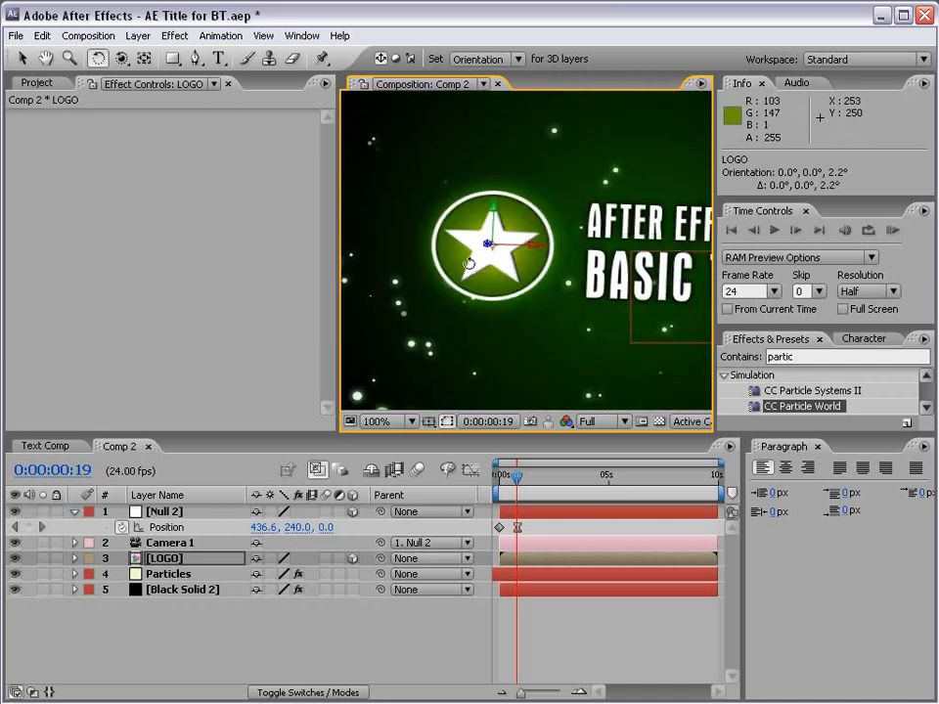
key(ctrl+z)
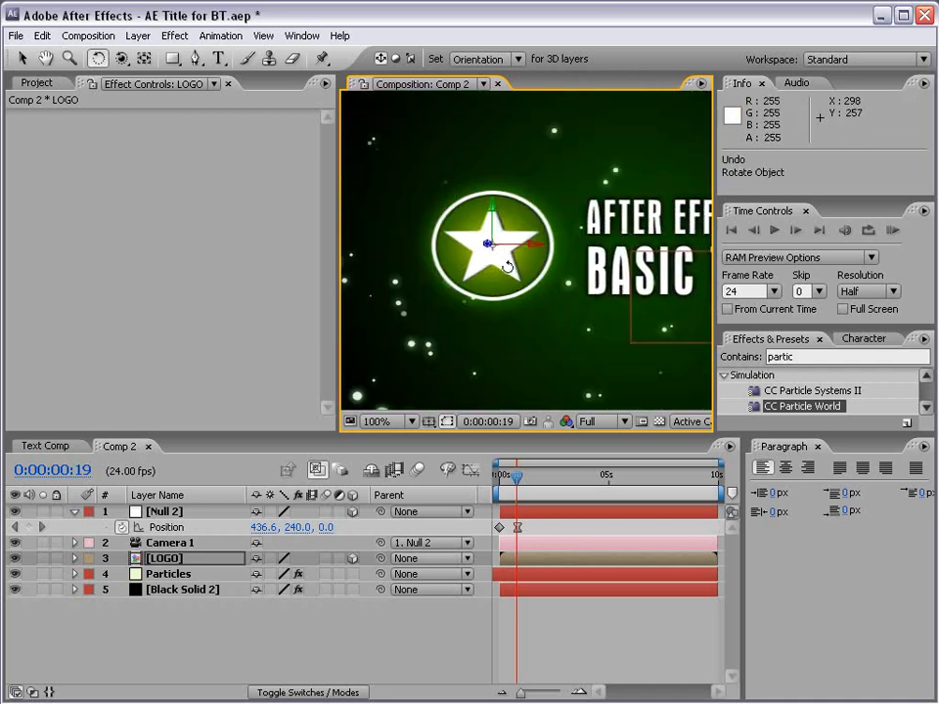
- Add an Orientation keyframe to the LOGO layer at 0:00:01:10
key(comma)
key(h)
drag(607, 278, 535, 269)
key(w)
mouse_move(516, 485)
mouse_down()
mouse_move(498, 487)
mouse_move(529, 494)
mouse_up()
click(171, 560)
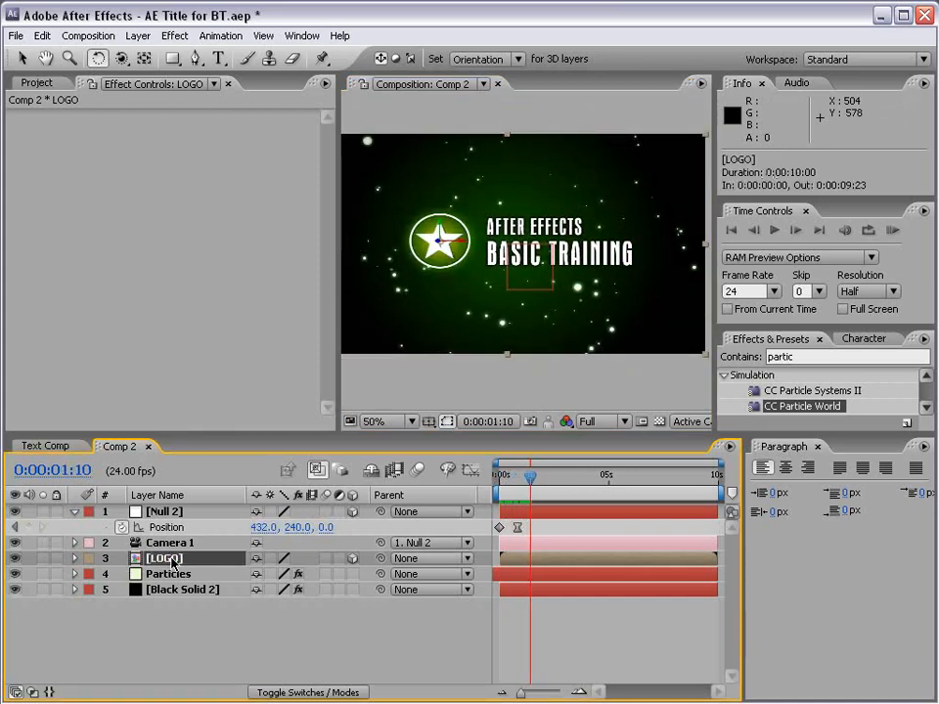
key(r)
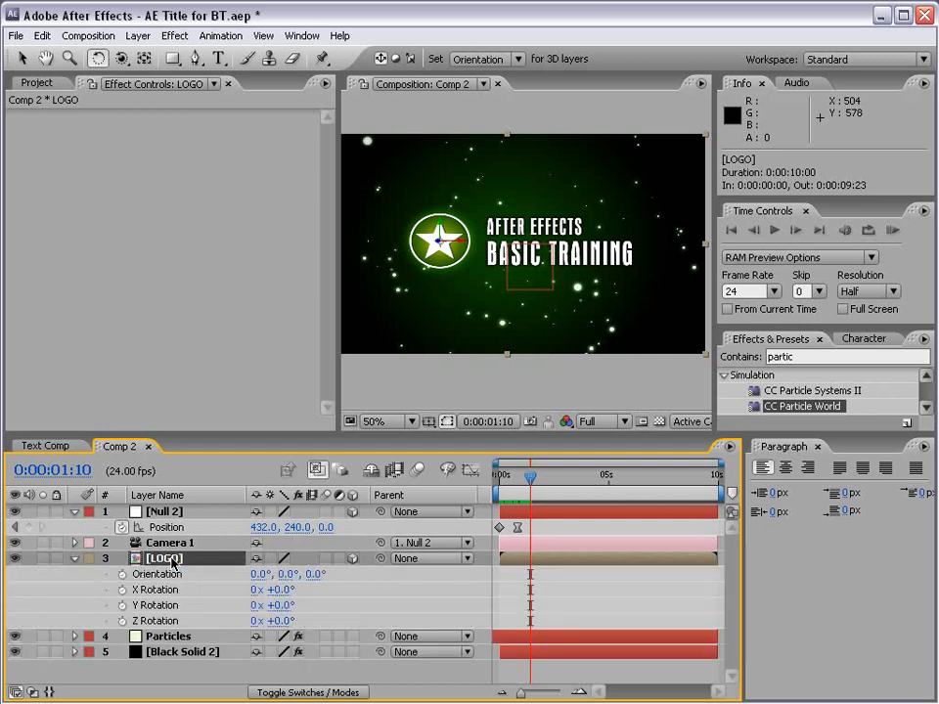
click(122, 575)
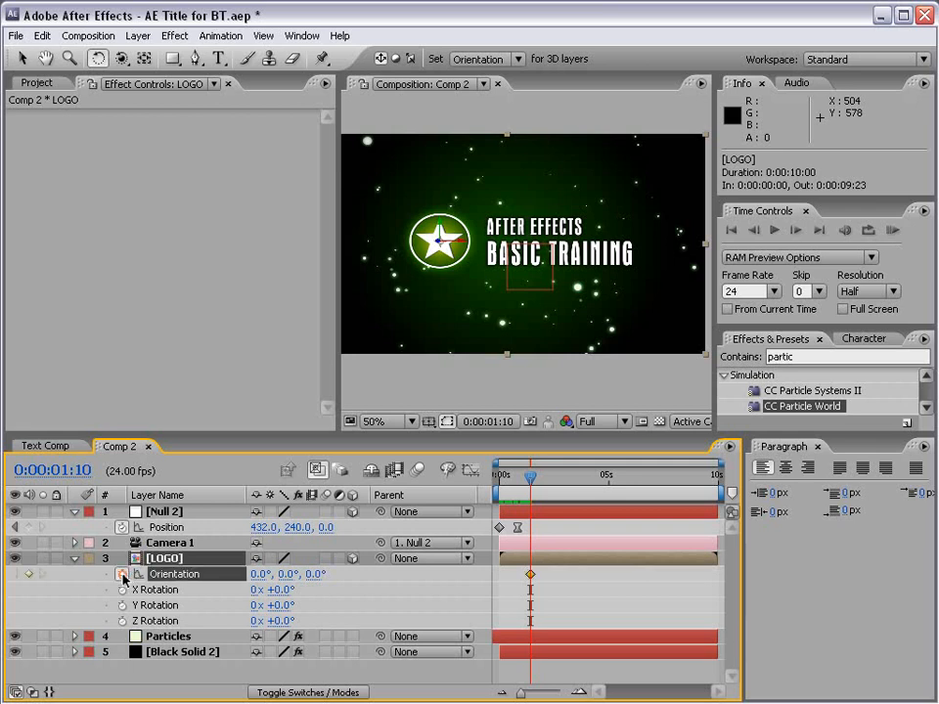
- Set the LOGO layer's Z orientation to 90° at 0:00:02:01
drag(531, 479, 544, 479)
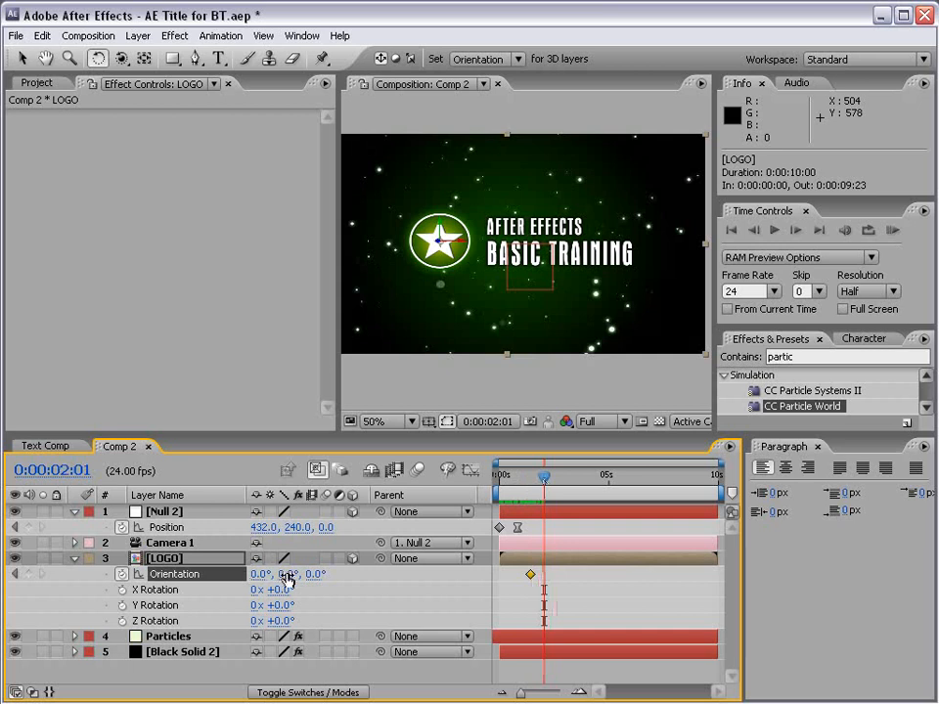
drag(309, 577, 355, 574)
click(320, 574)
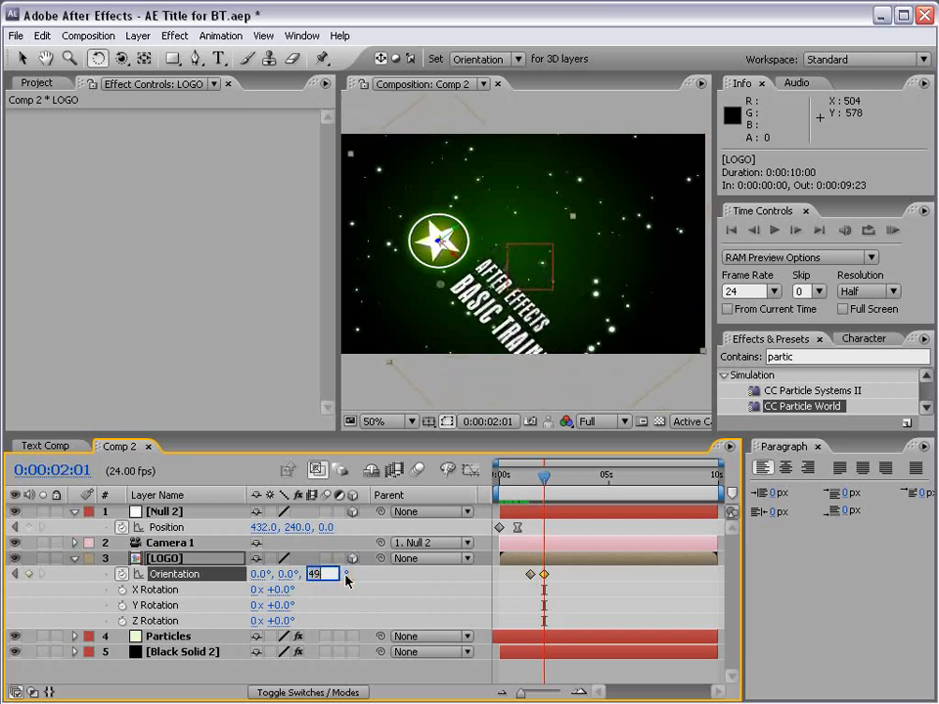
text(90)
key(Return)
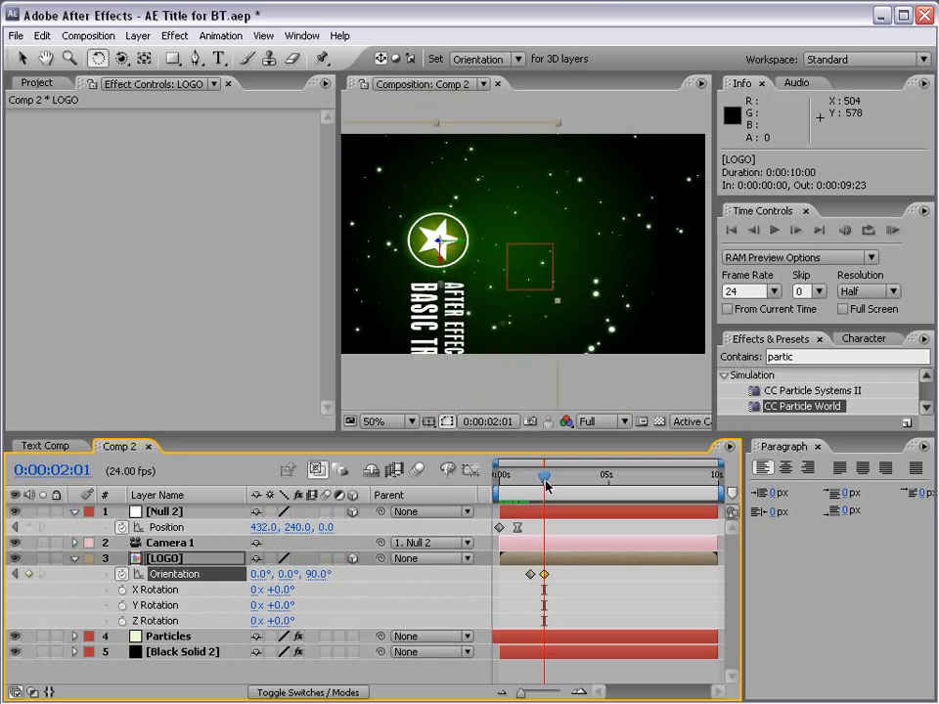
- Apply Easy Ease to both Orientation keyframes of the LOGO layer and scrub through the rotation
mouse_move(540, 489)
mouse_down()
mouse_move(527, 489)
mouse_move(541, 489)
mouse_up()
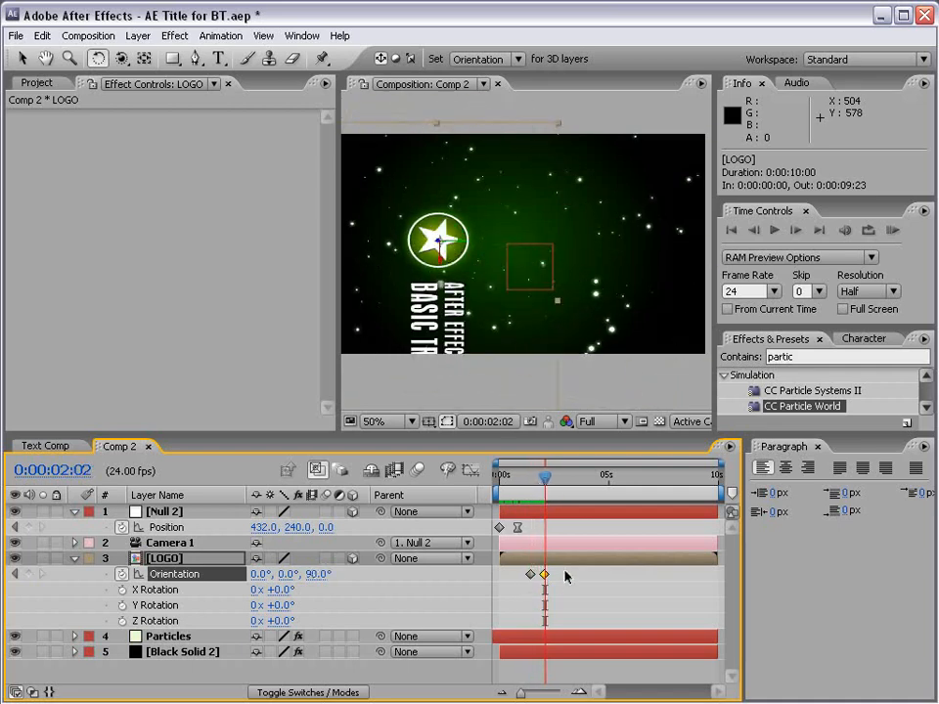
drag(570, 569, 524, 578)
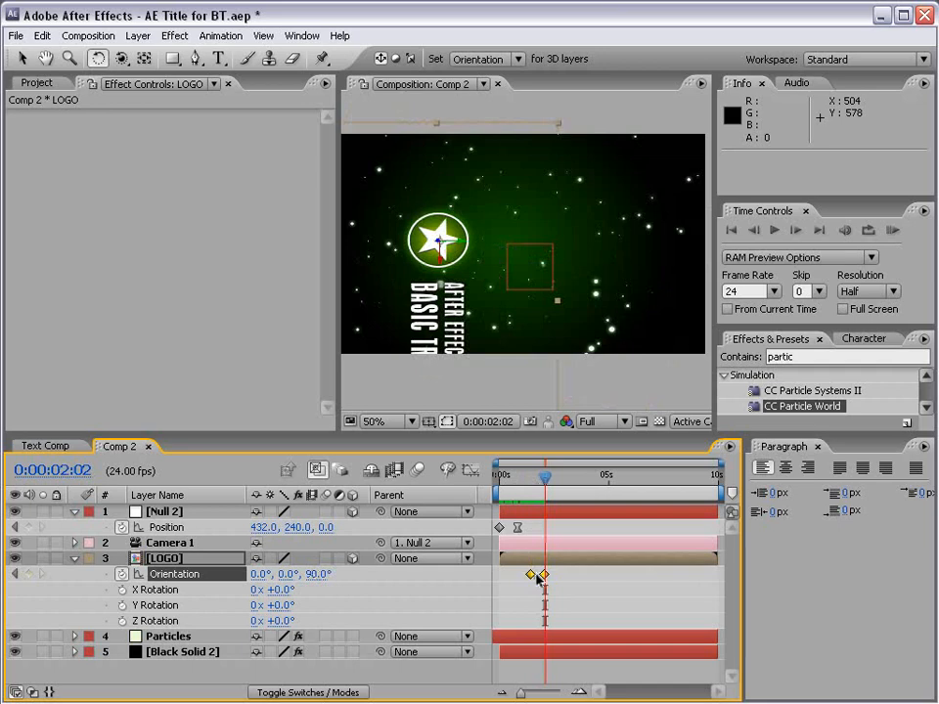
key(F9)
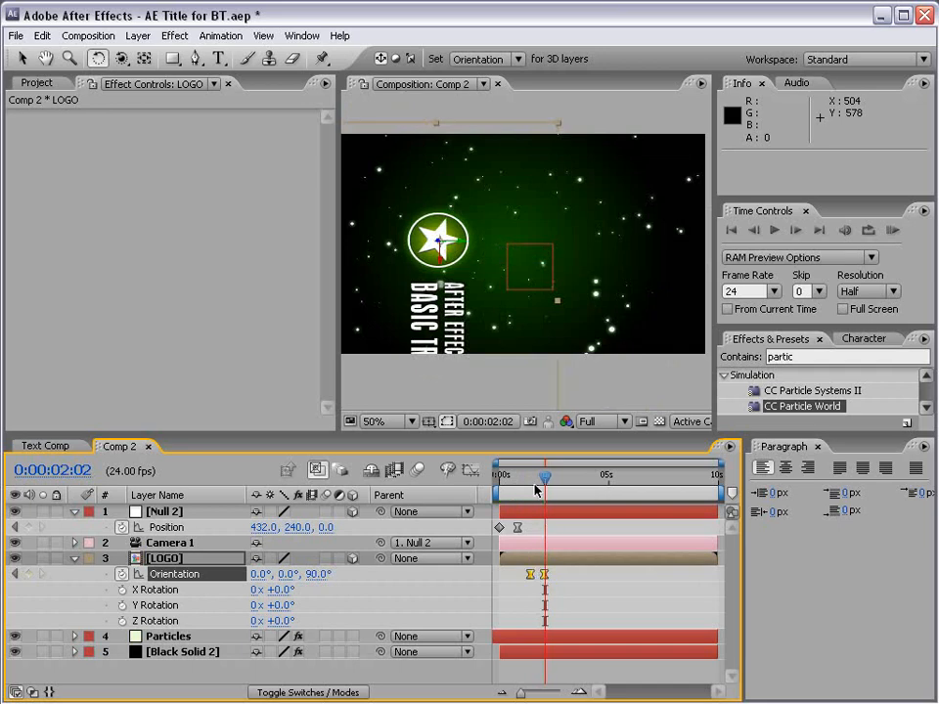
mouse_move(536, 489)
mouse_down()
mouse_move(525, 483)
mouse_move(547, 477)
mouse_up()
- Add a Position keyframe for Null 2 at 0:00:02:02, set its Z position to 1414 at 0:00:02:16, and scrub through the move
click(166, 512)
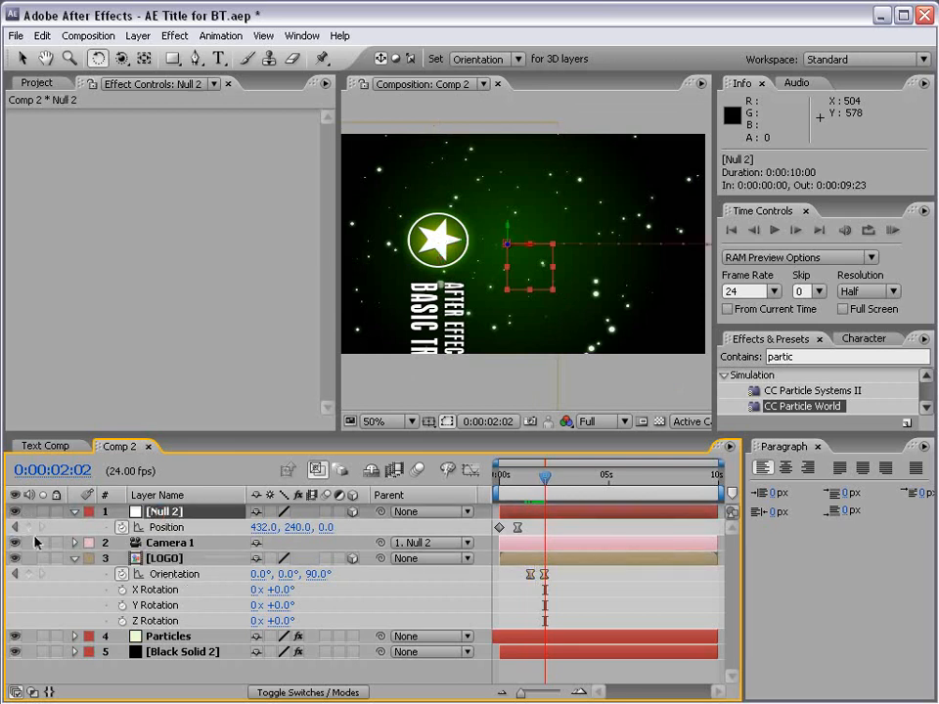
click(30, 527)
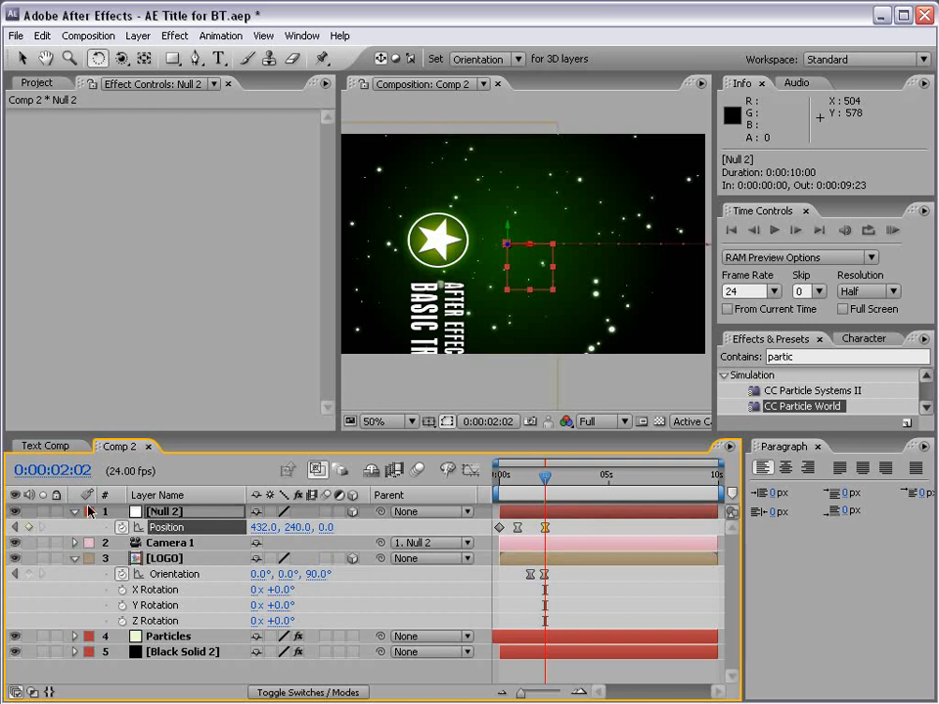
drag(546, 483, 557, 481)
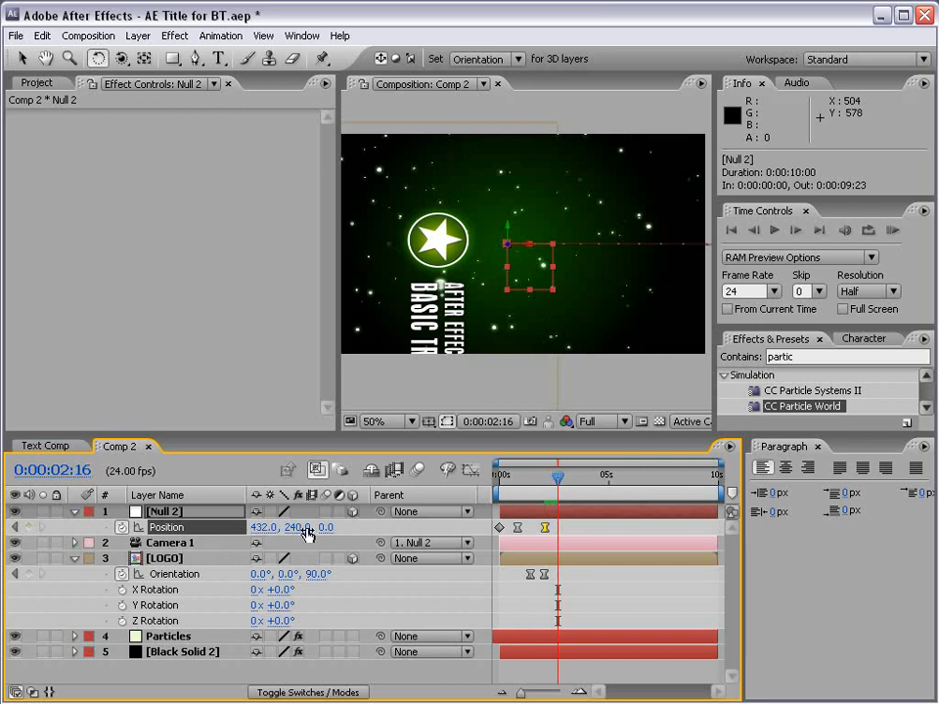
drag(328, 528, 596, 528)
drag(337, 550, 367, 535)
drag(496, 478, 560, 480)
mouse_move(542, 478)
mouse_down()
mouse_move(509, 478)
mouse_move(558, 477)
mouse_up()
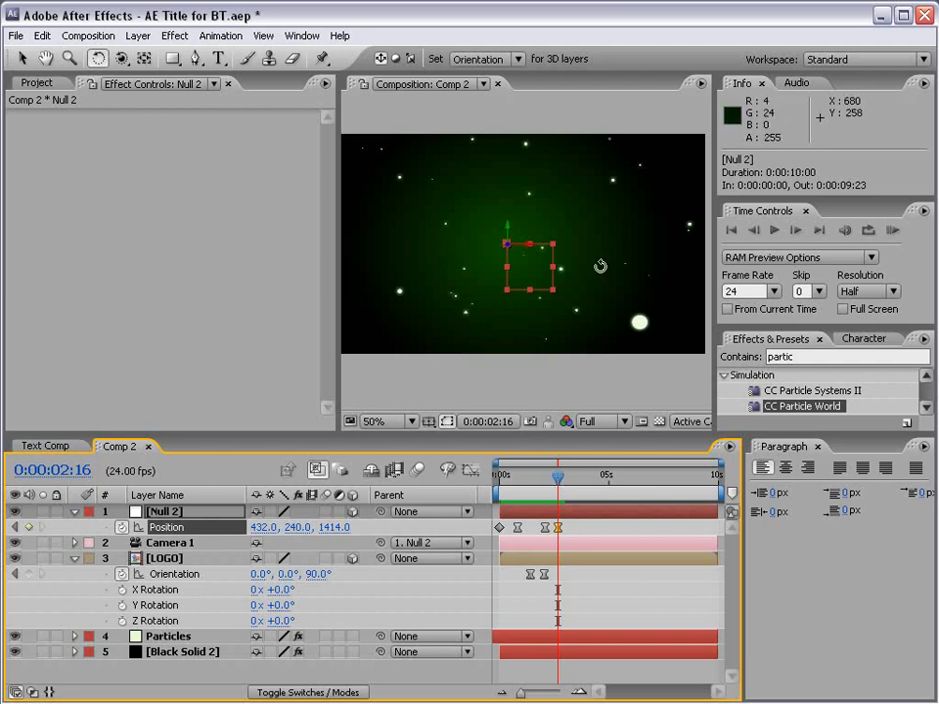
drag(560, 479, 517, 478)
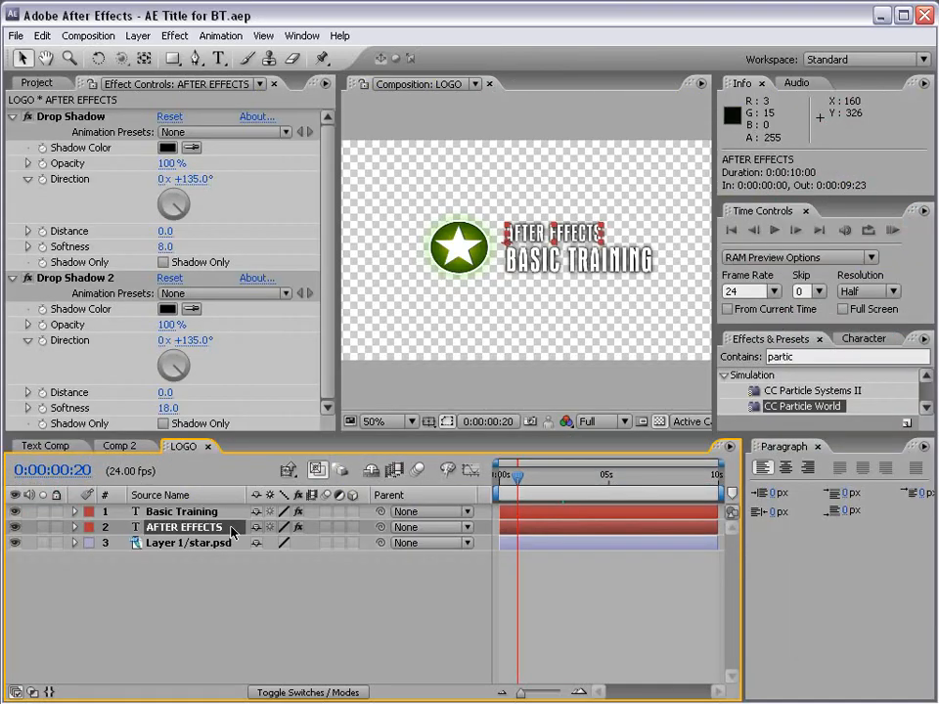
- Copy the AFTER EFFECTS text layer from the LOGO composition into Comp 2 and make the pasted layer 3D
key(ctrl+c)
click(42, 36)
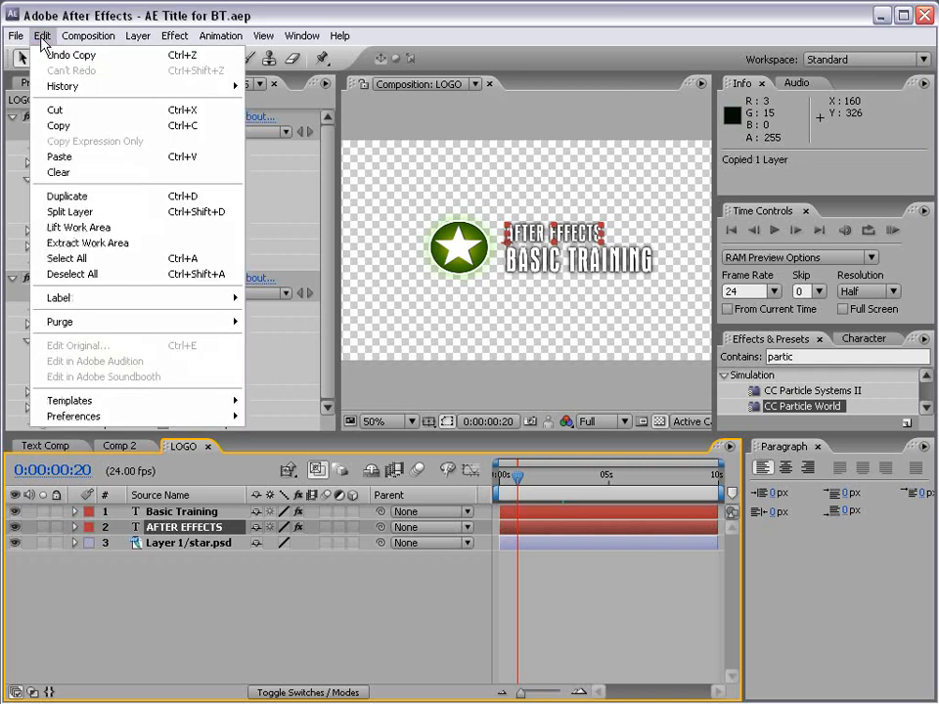
click(94, 126)
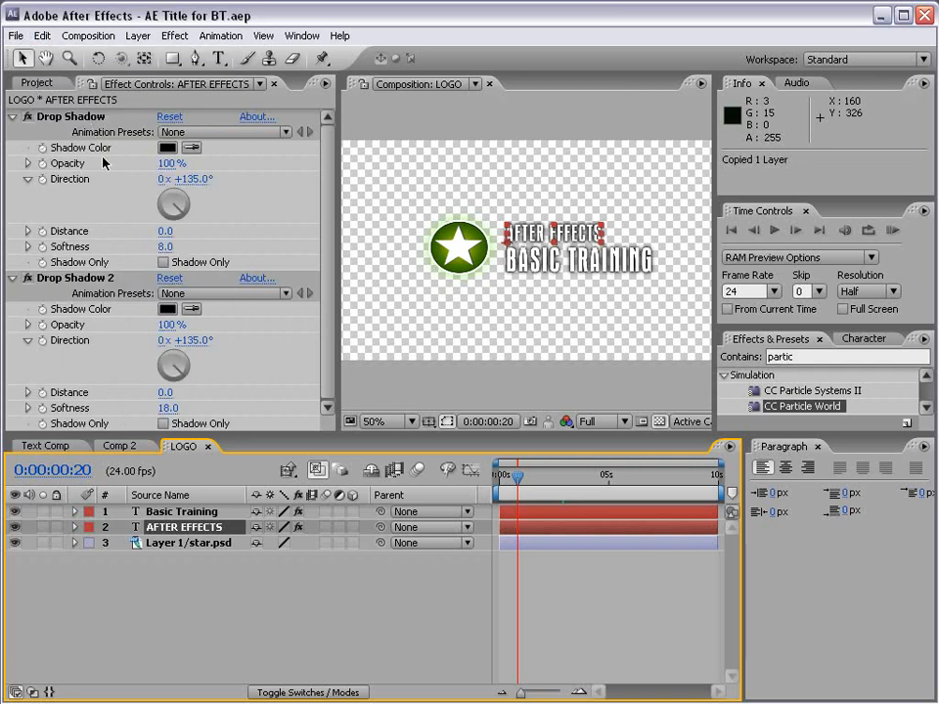
click(121, 447)
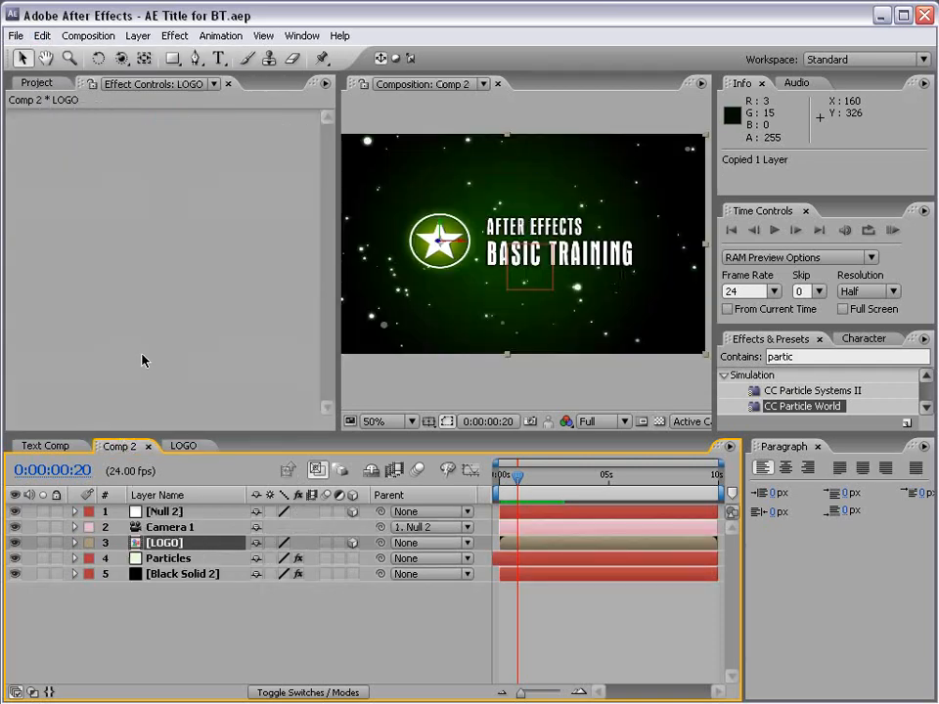
click(42, 36)
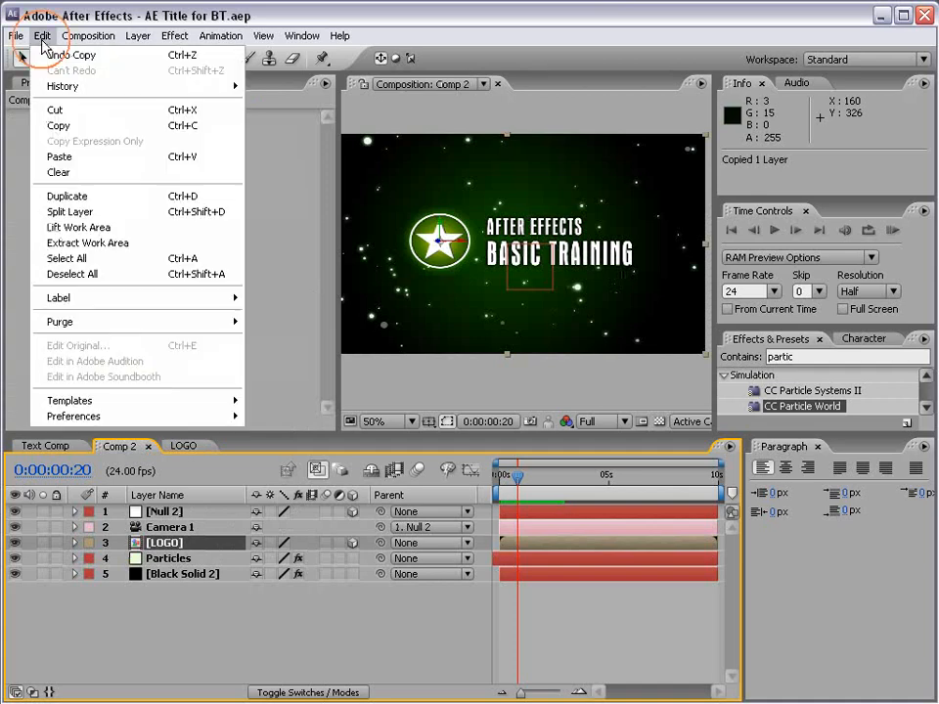
click(83, 158)
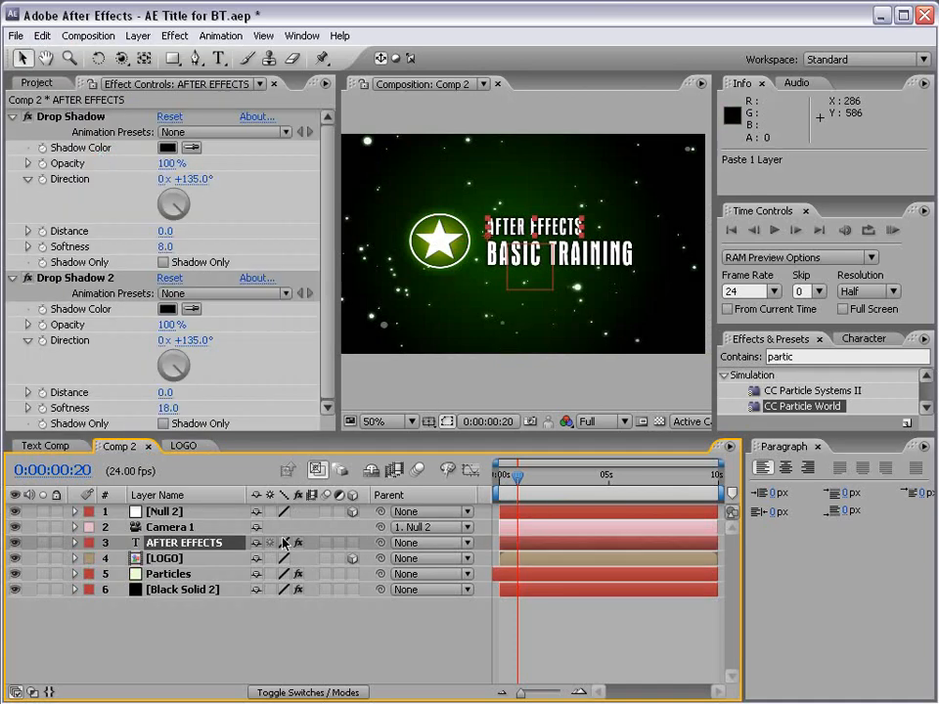
click(354, 542)
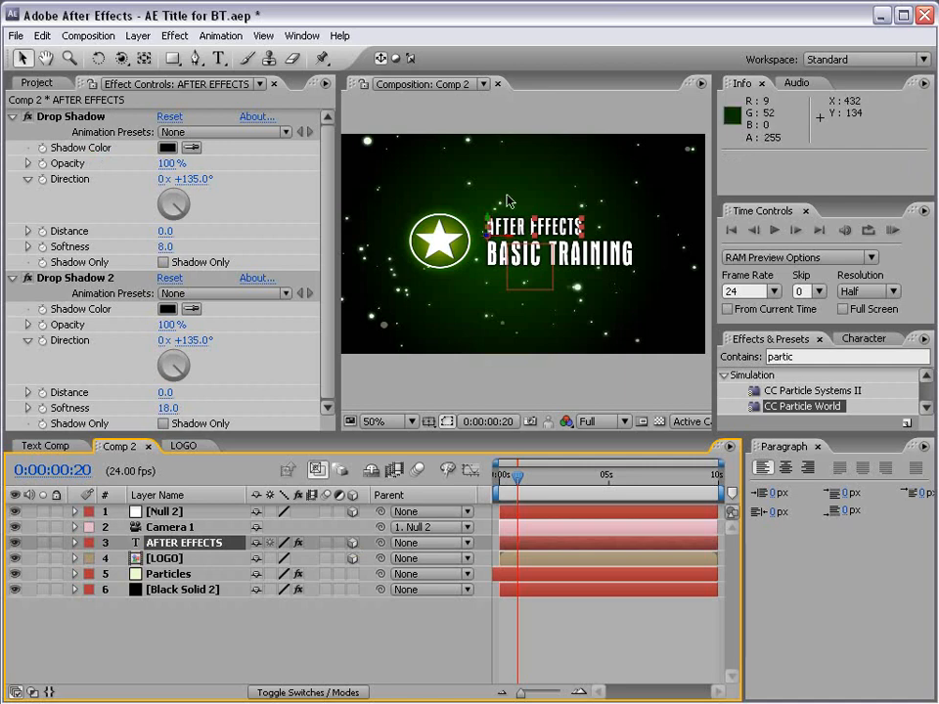
- Put the AFTER EFFECTS layer first in the layer stack and push it back in space to about 388, 62, 2067
drag(488, 223, 489, 187)
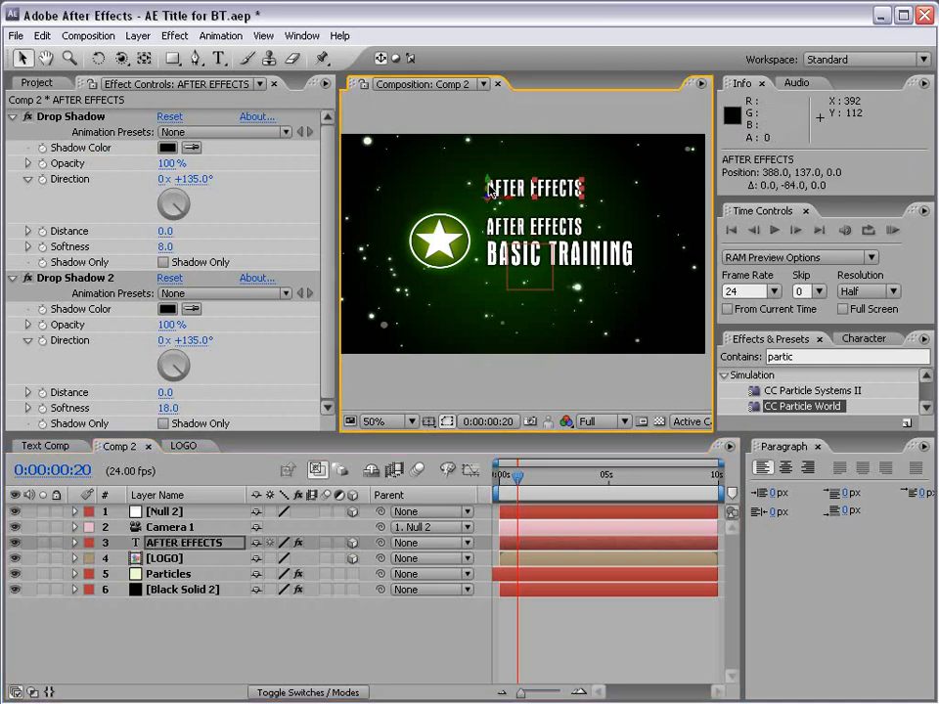
drag(178, 554, 184, 509)
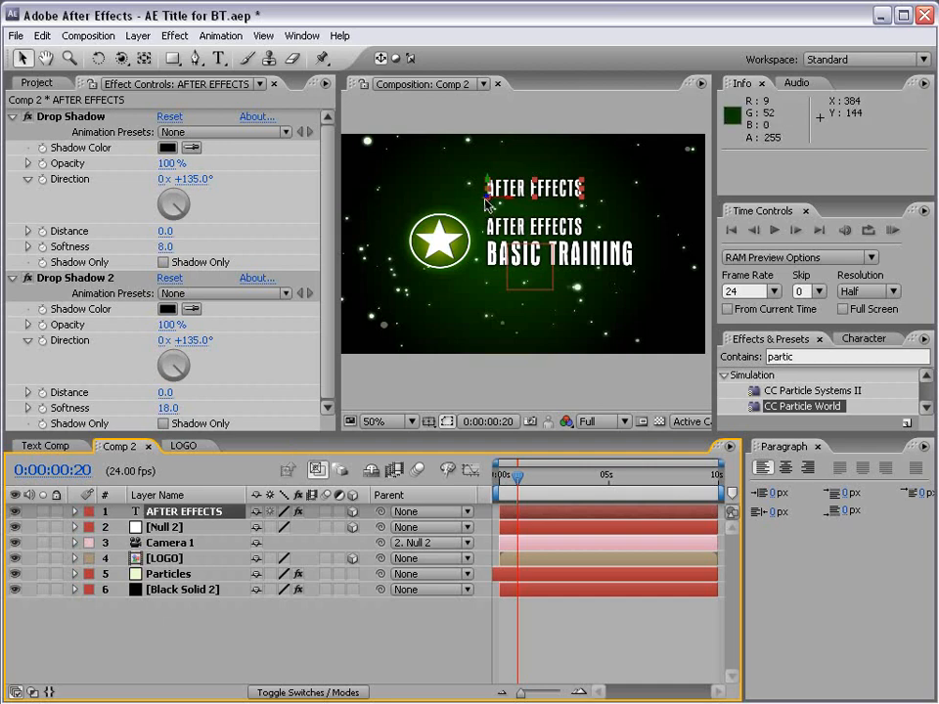
scroll(487, 203, up, 2)
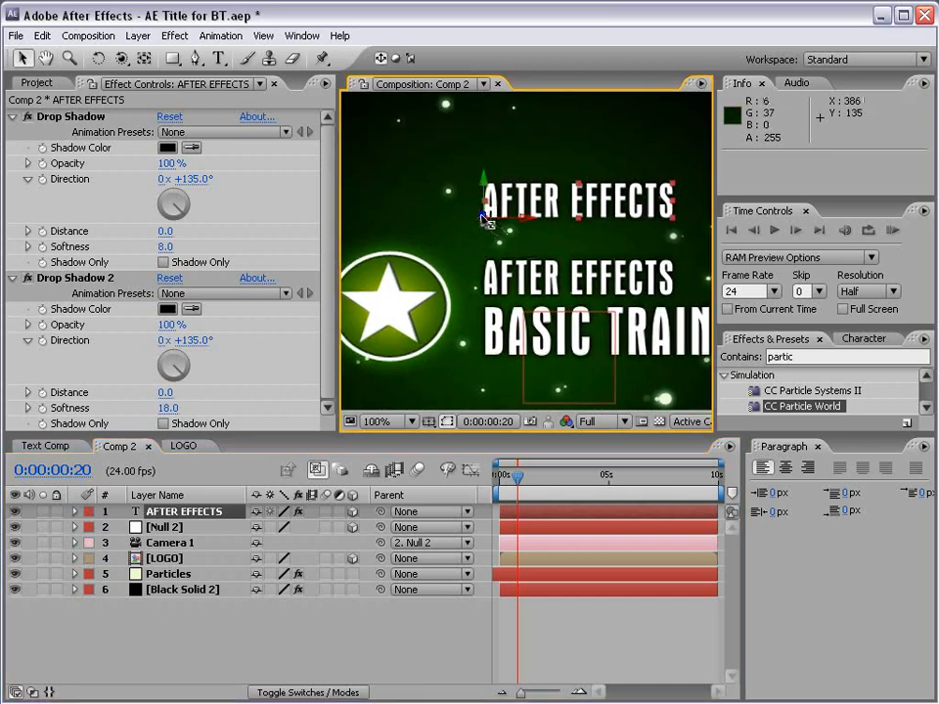
drag(484, 217, 519, 410)
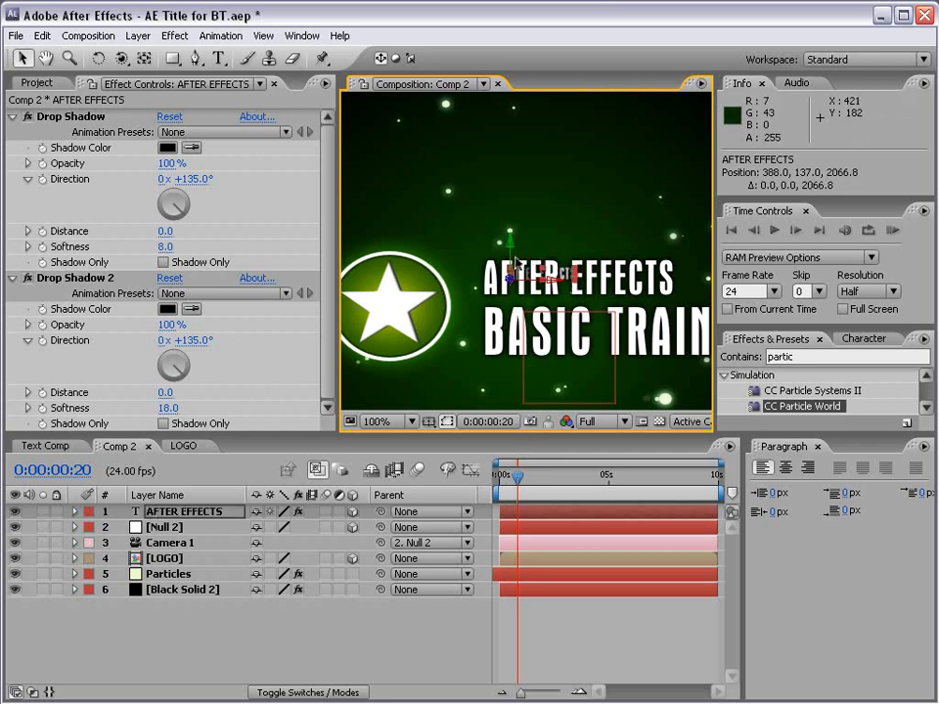
mouse_move(516, 268)
mouse_down()
mouse_move(514, 227)
mouse_move(521, 249)
mouse_up()
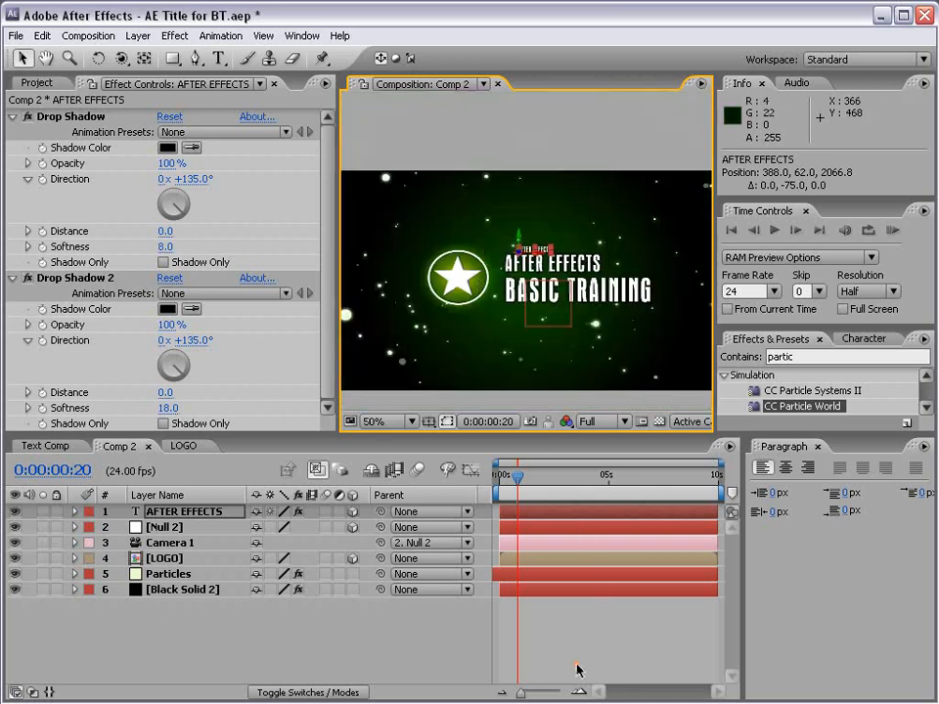
- At 0:00:02:21, lower the AFTER EFFECTS text to a Y position of about 284
click(576, 666)
drag(522, 486, 562, 479)
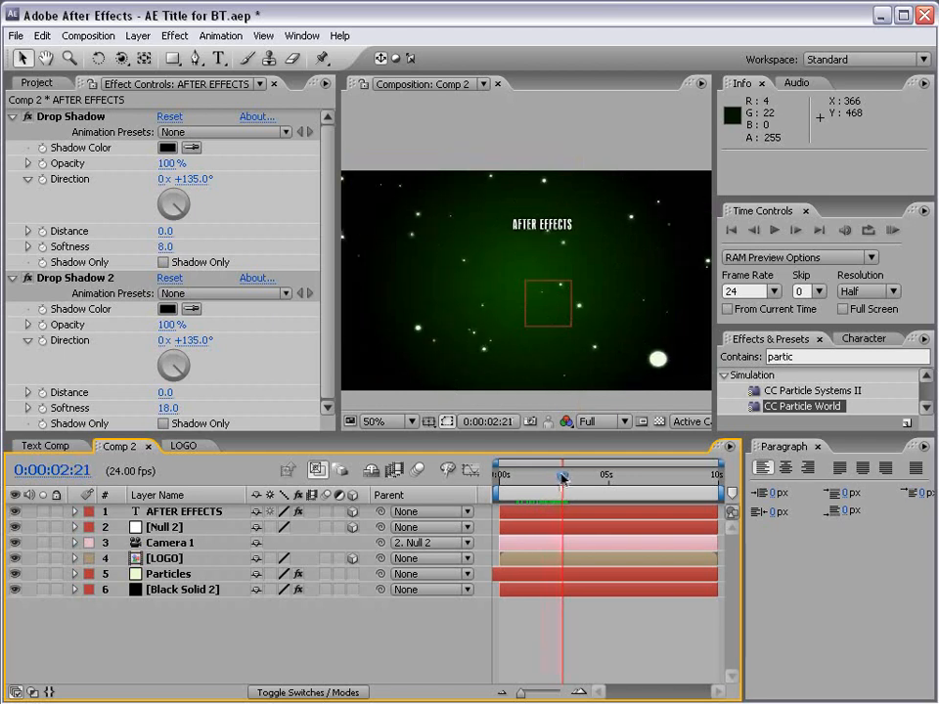
click(546, 231)
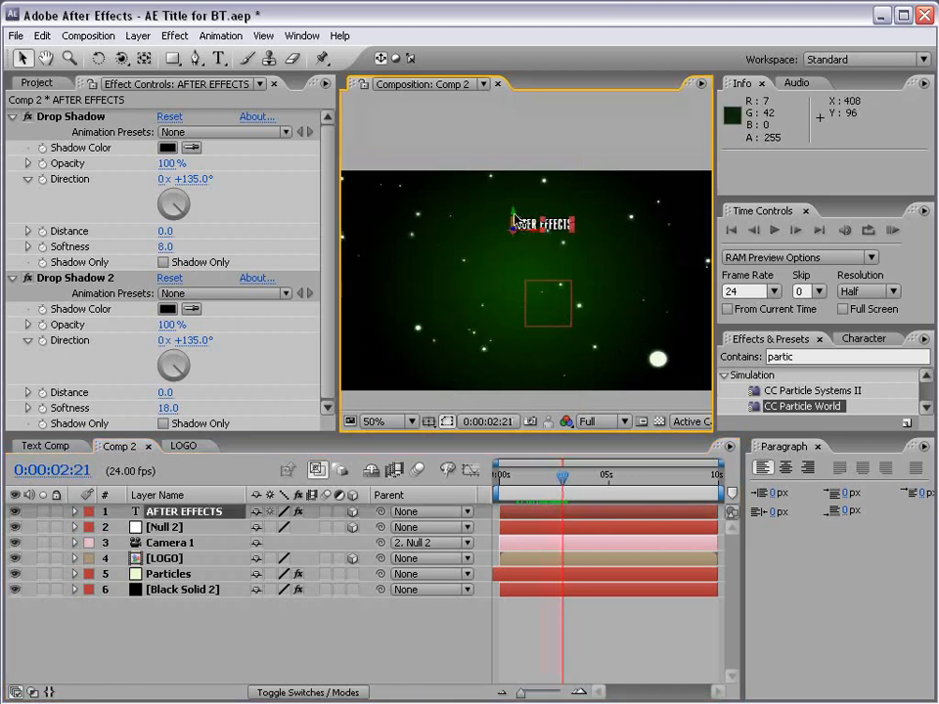
drag(515, 220, 516, 321)
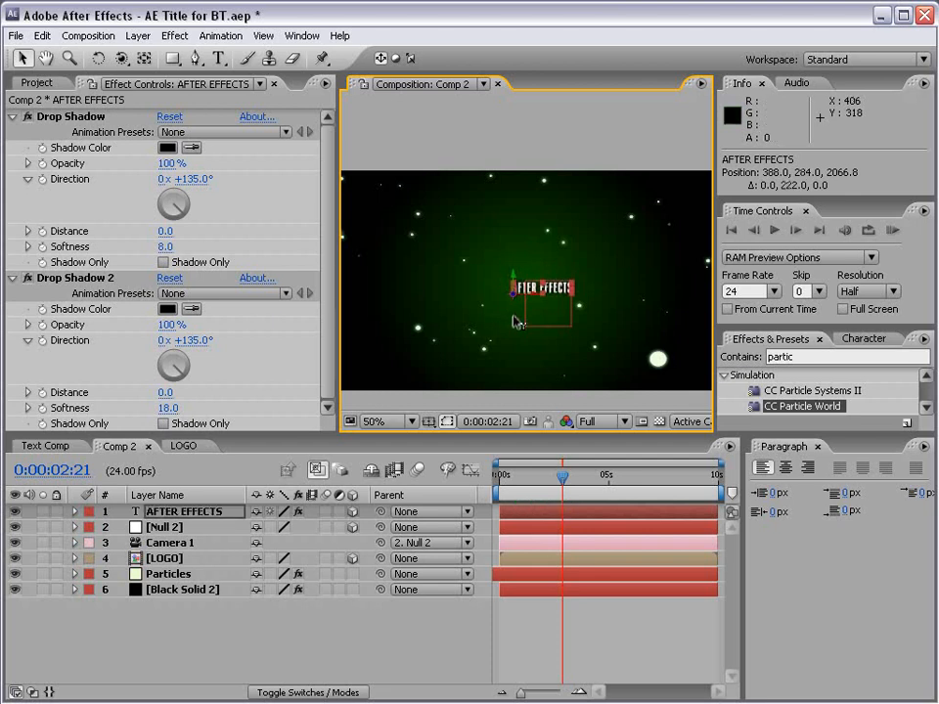
- Center the AFTER EFFECTS text at about 343, 256, 1167 against the Title/Action Safe guides, and hide the guides again
click(429, 421)
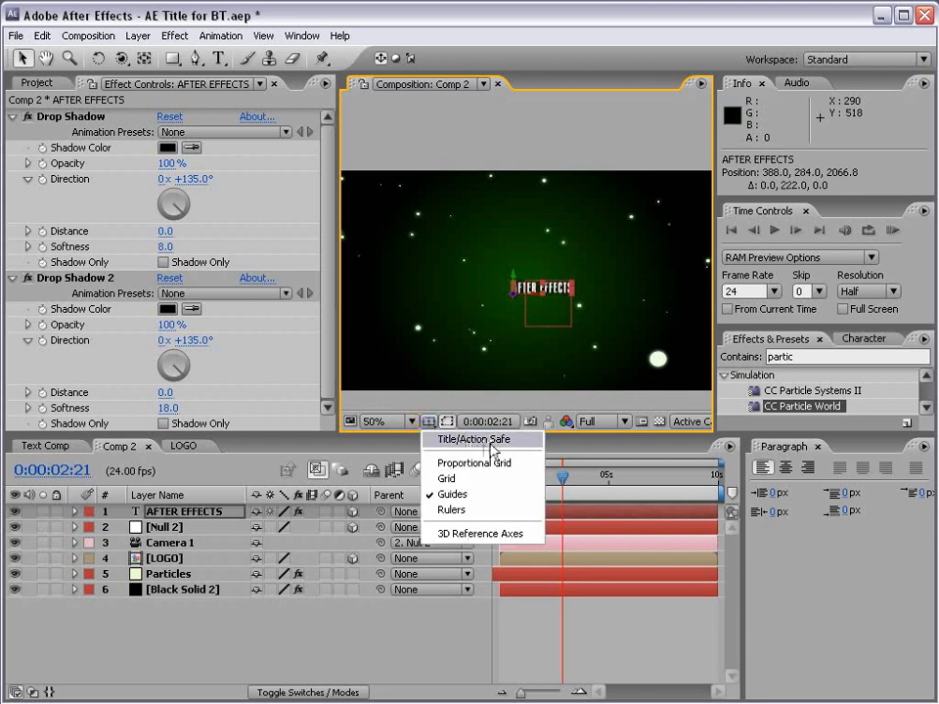
click(488, 442)
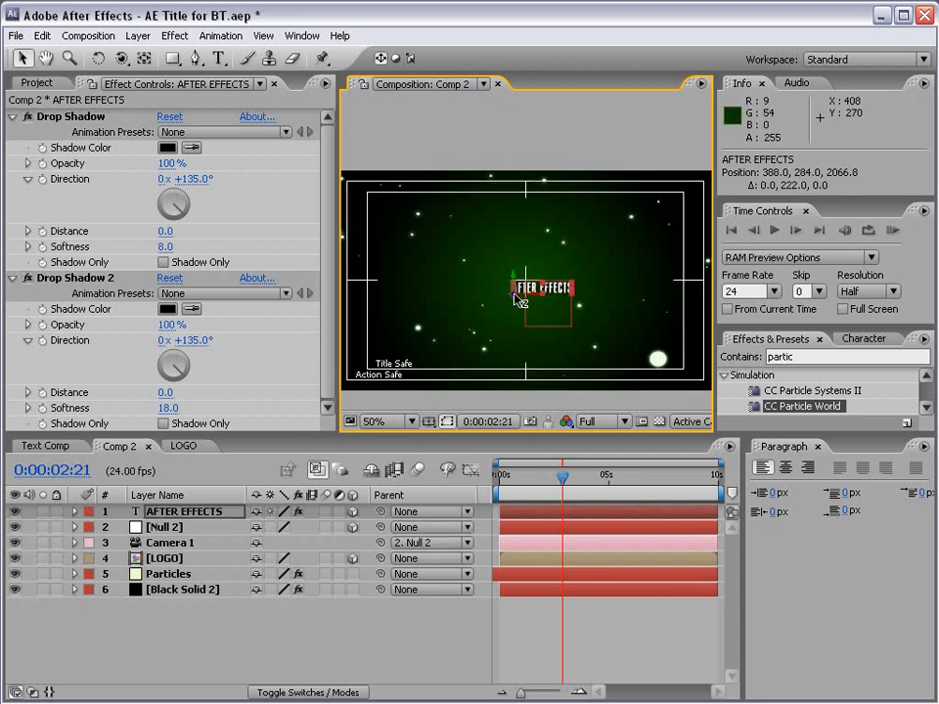
drag(518, 301, 570, 315)
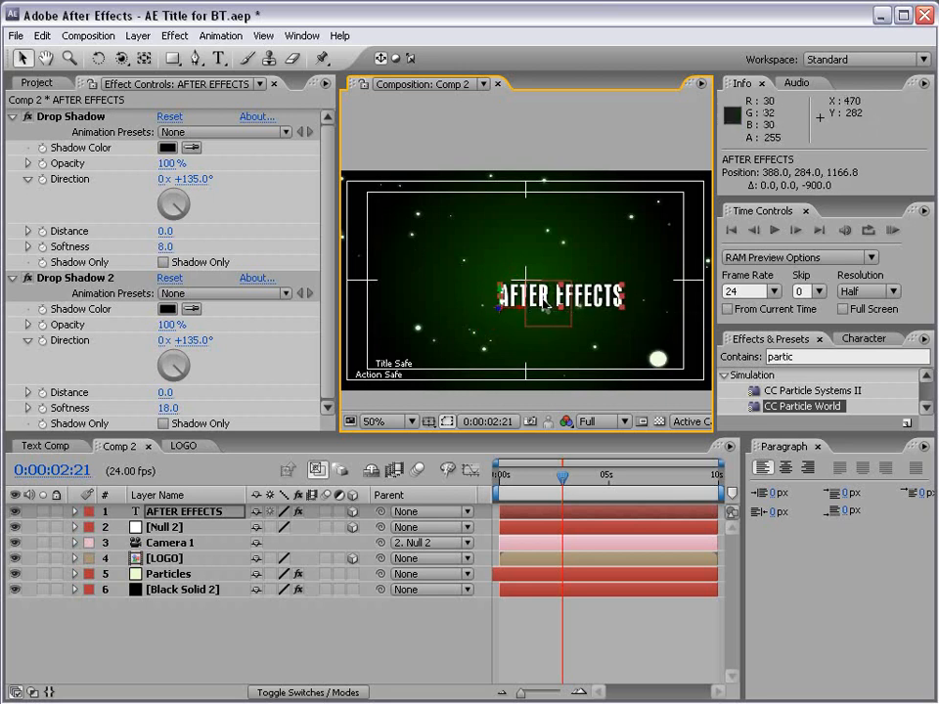
drag(554, 303, 532, 280)
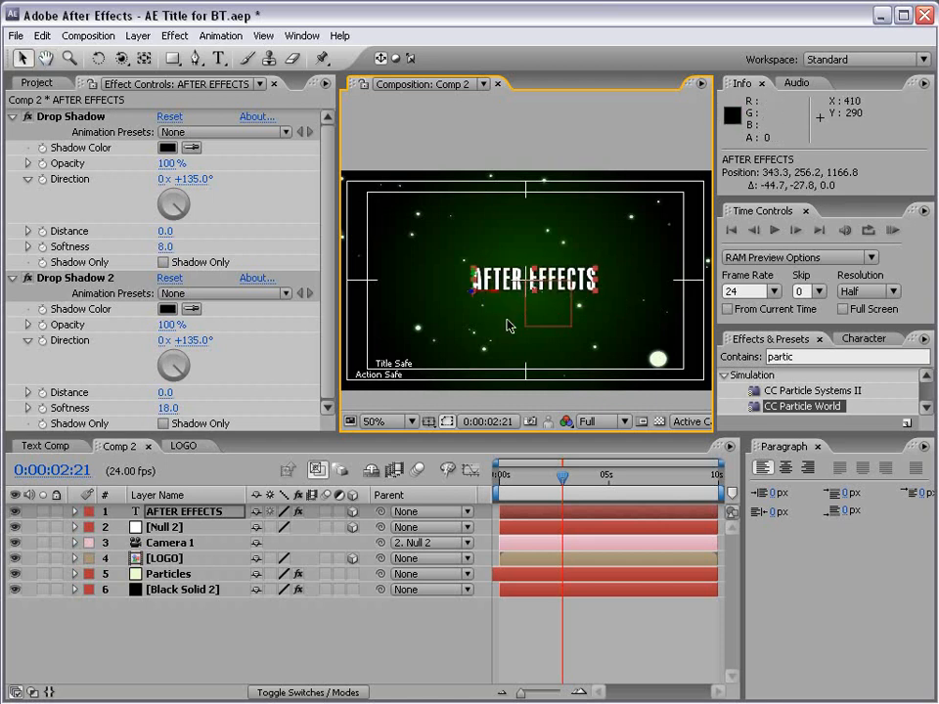
click(428, 421)
click(460, 439)
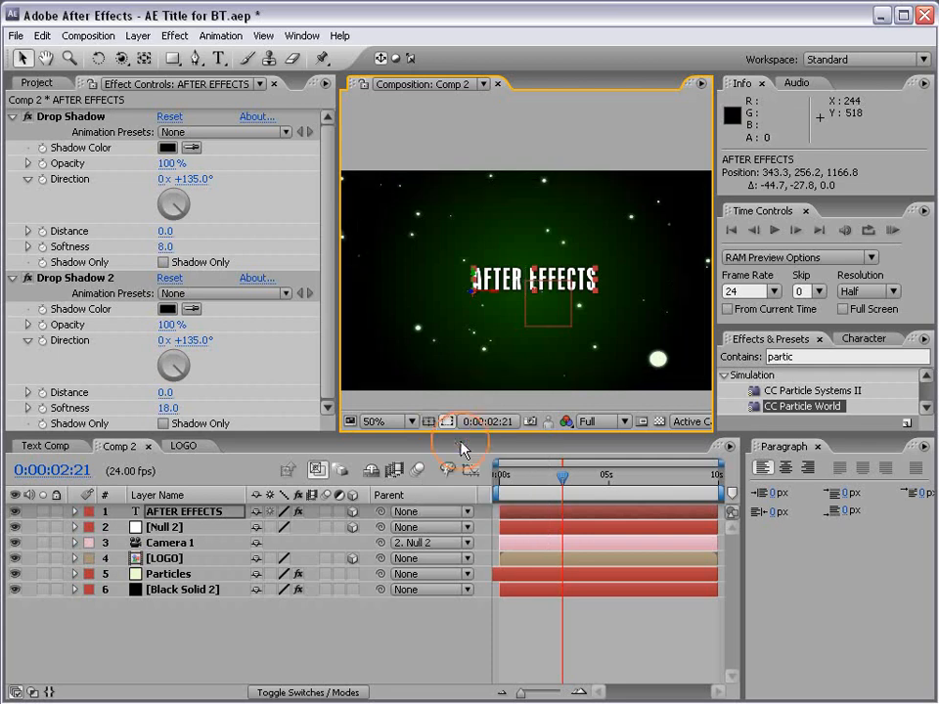
- Go to 0:00:02:03 and reveal the Position keyframes of Null 2 at a closer time scale
click(607, 611)
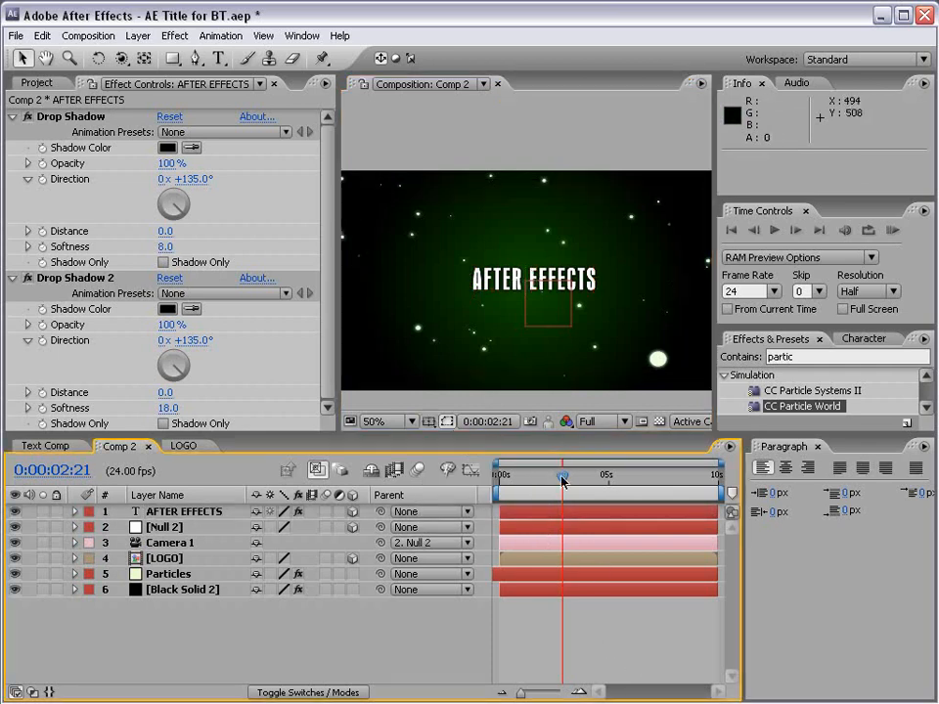
mouse_move(562, 478)
mouse_down()
mouse_move(524, 479)
mouse_move(546, 480)
mouse_up()
scroll(519, 311, up, 2)
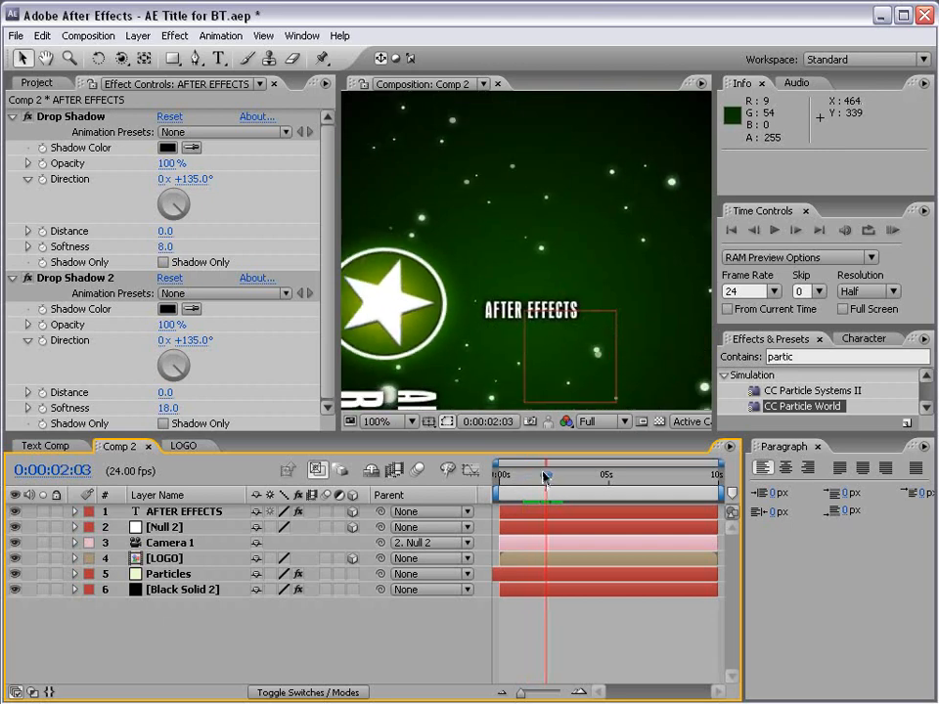
click(168, 528)
key(p)
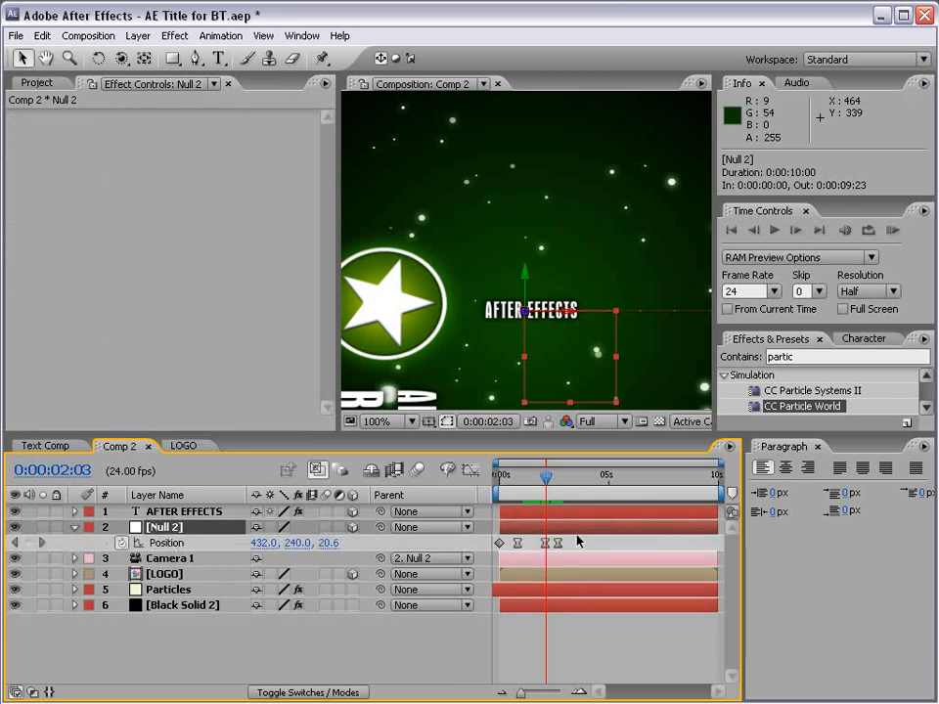
key(equal)
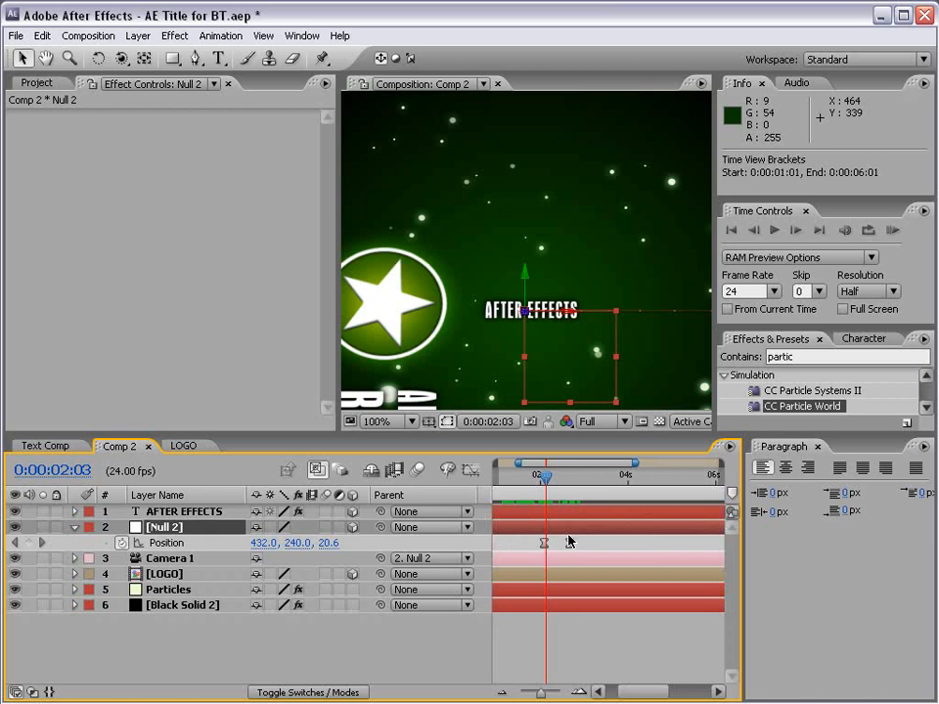
click(538, 617)
- Add an Opacity keyframe of 0% to the AFTER EFFECTS layer at 0:00:02:03
click(175, 513)
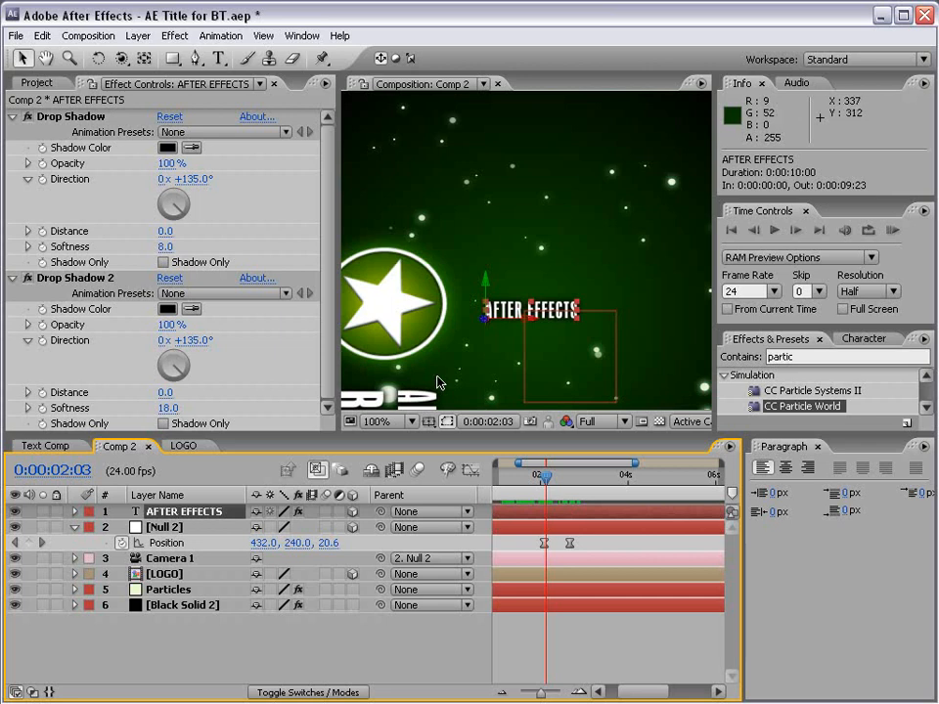
key(t)
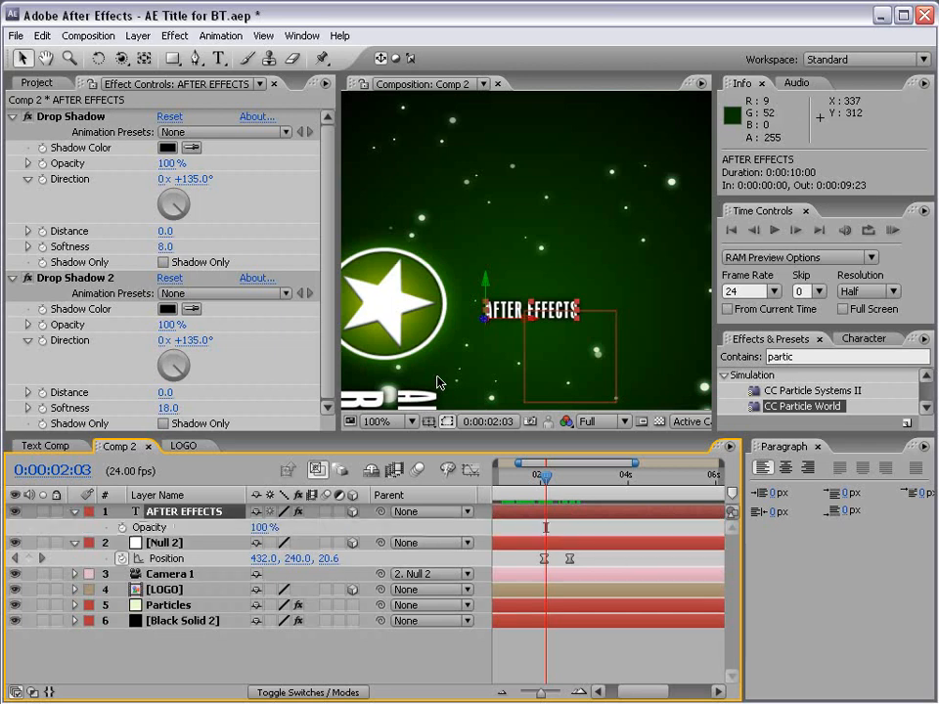
click(120, 527)
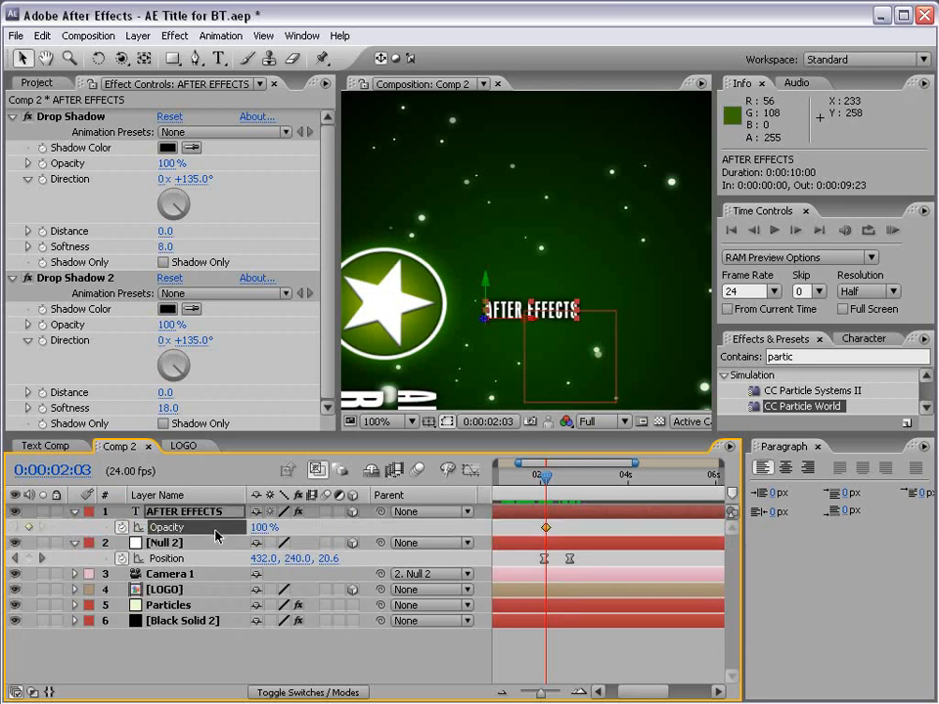
click(260, 528)
text(0)
key(Return)
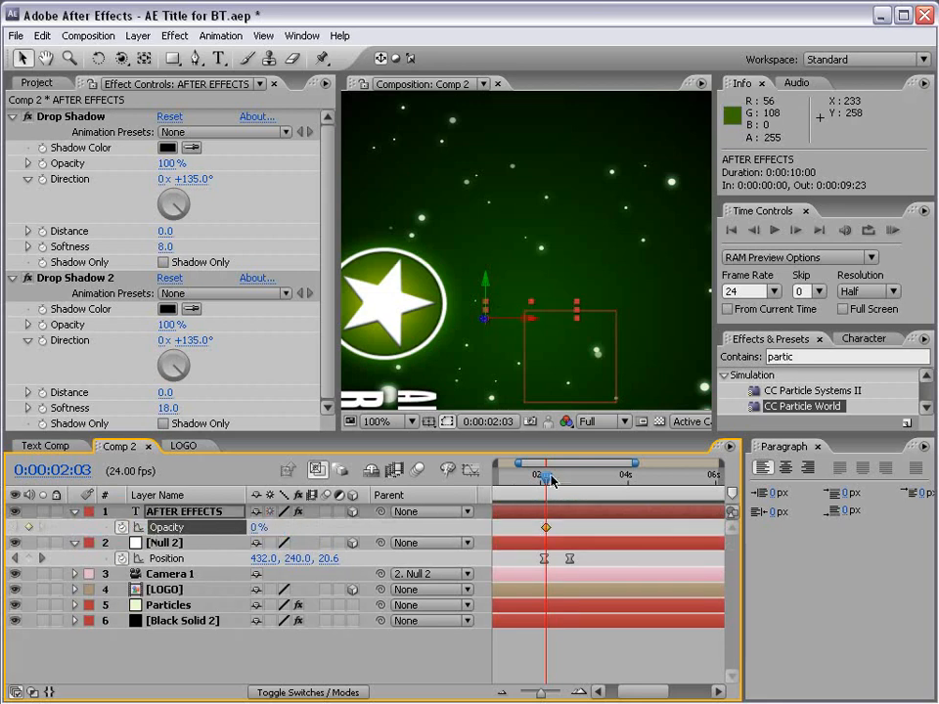
- Set the AFTER EFFECTS layer's Opacity to 100% at 0:00:02:16, matching Null 2's last Position keyframe
drag(551, 479, 570, 479)
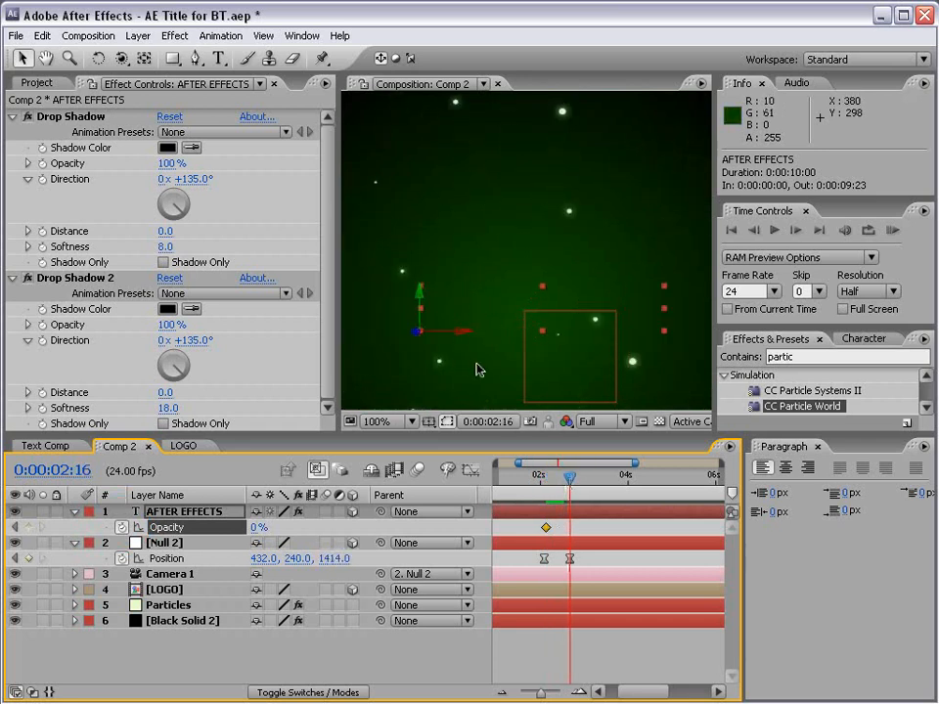
drag(259, 527, 352, 528)
scroll(521, 307, down, 2)
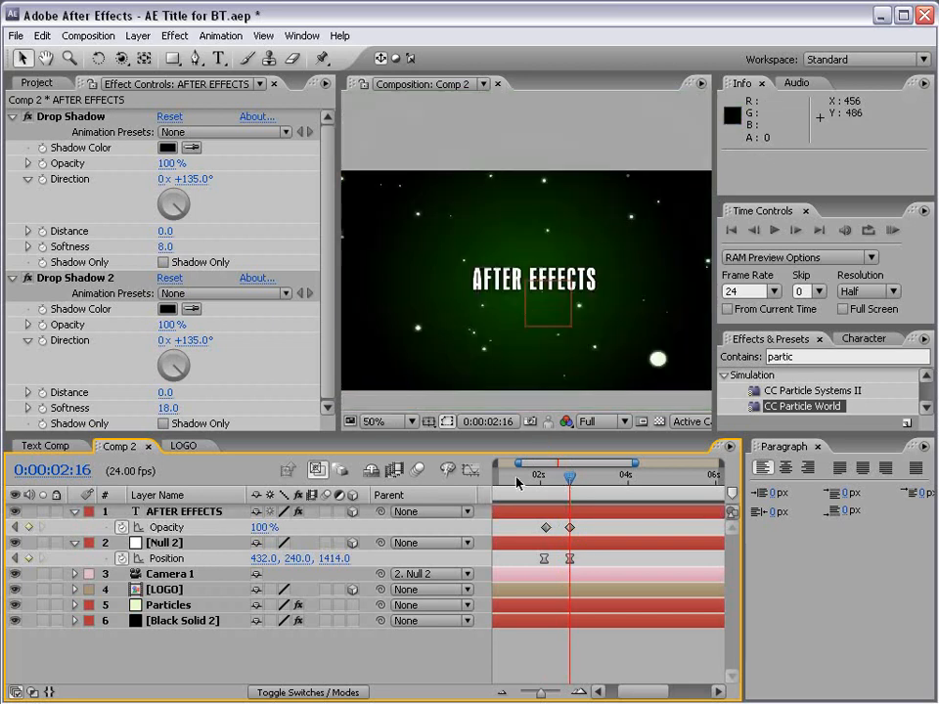
- Try to shift the LOGO layer earlier in time and undo the shift
key(minus)
key(minus)
key(equal)
key(equal)
key(minus)
key(minus)
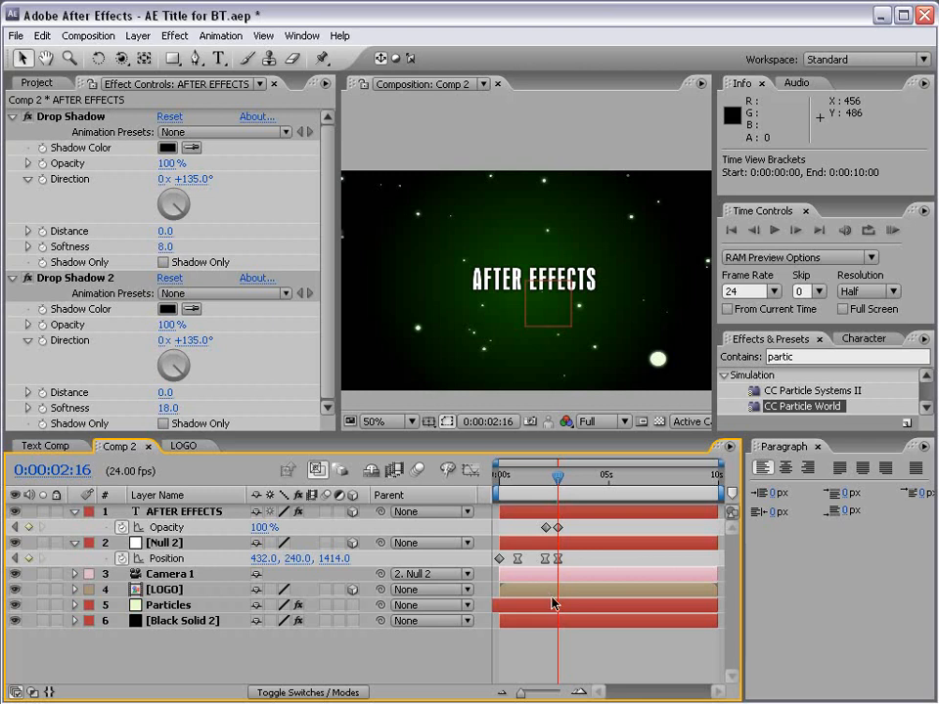
mouse_move(498, 590)
mouse_down()
mouse_move(544, 590)
mouse_move(483, 598)
mouse_up()
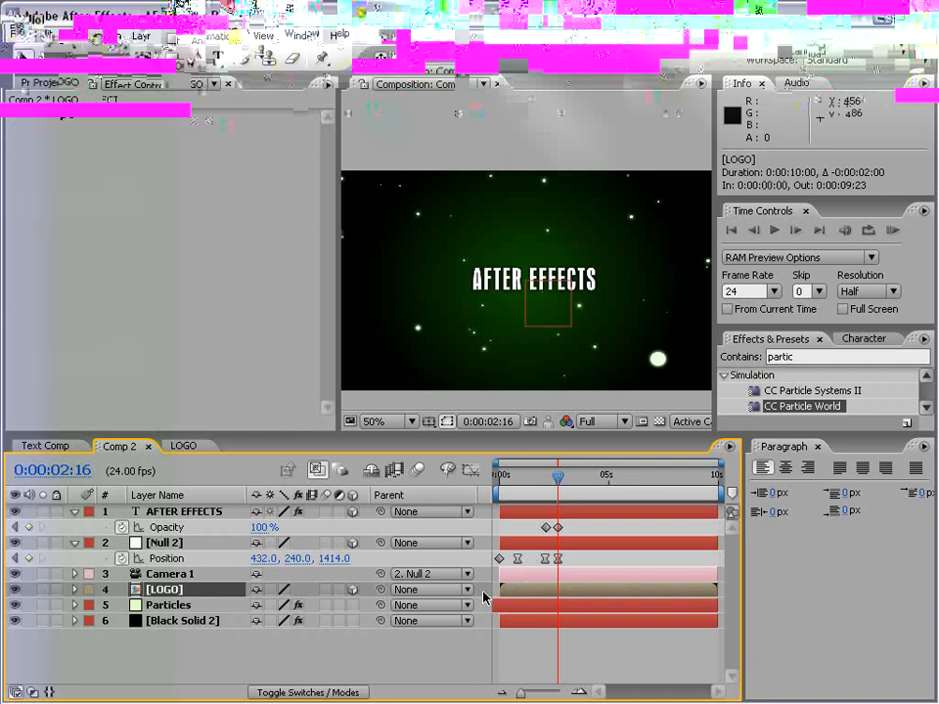
key(ctrl+z)
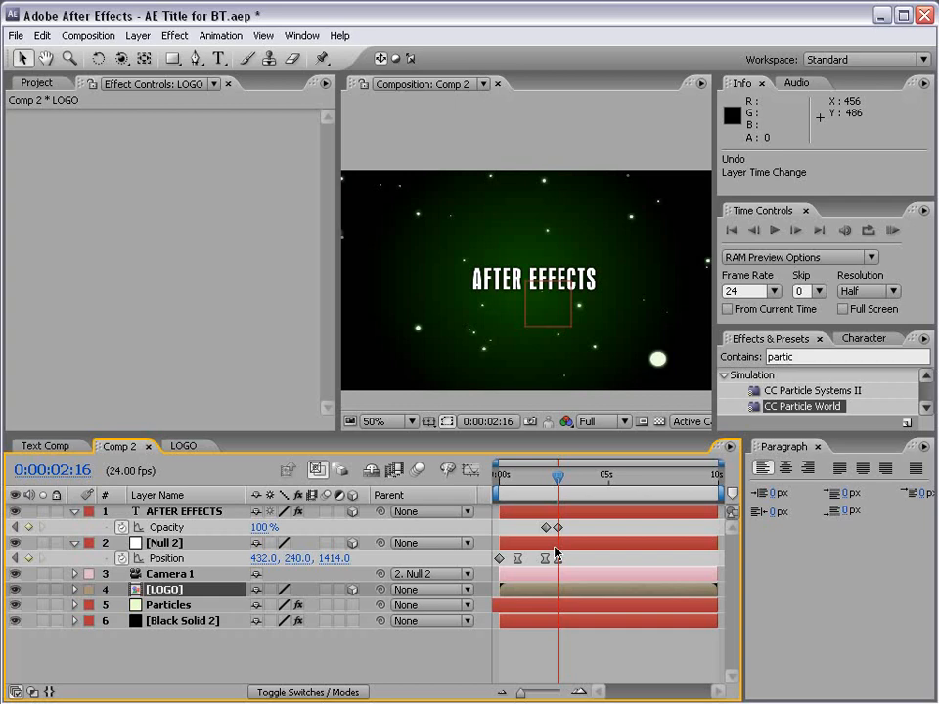
- Run a RAM preview of Comp 2 from 0:00:00:00 to check the title animation
click(553, 515)
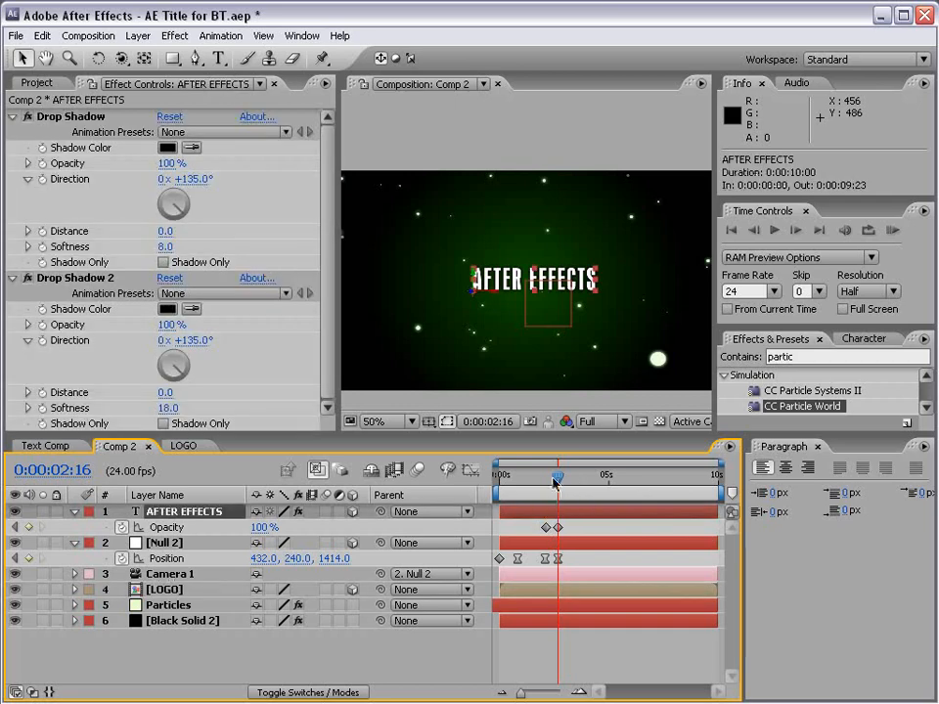
drag(558, 478, 498, 483)
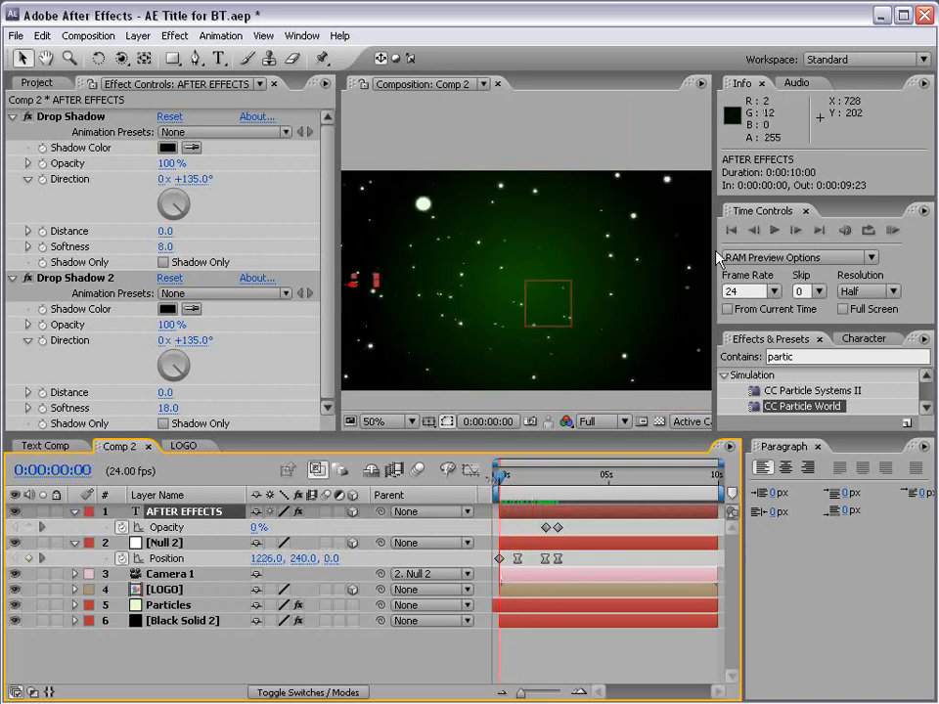
click(892, 229)
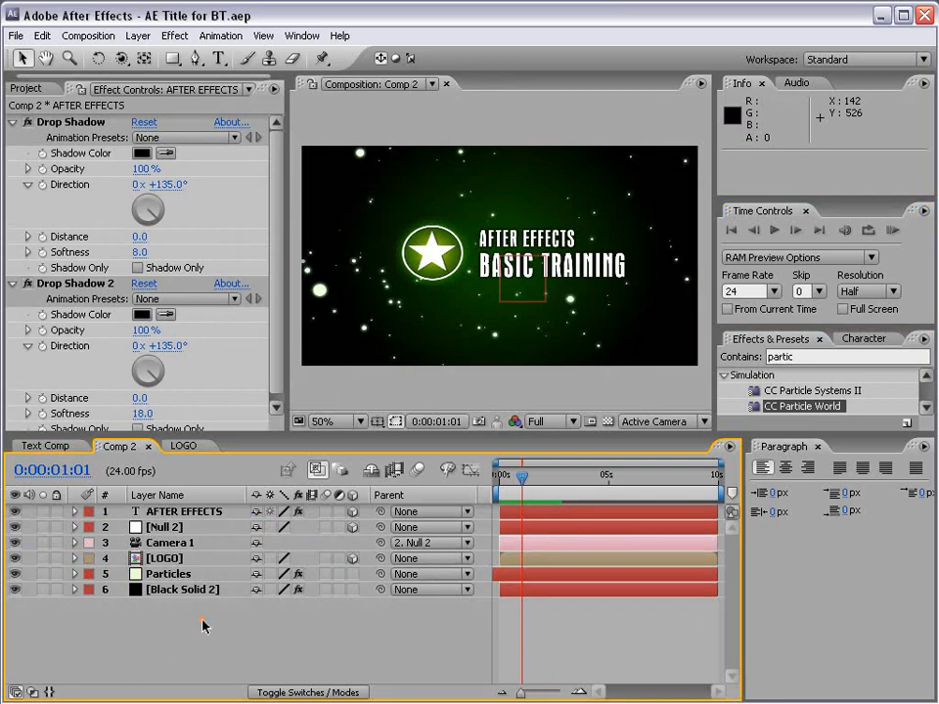
- Add a new adjustment layer above all the layers in Comp 2
click(159, 575)
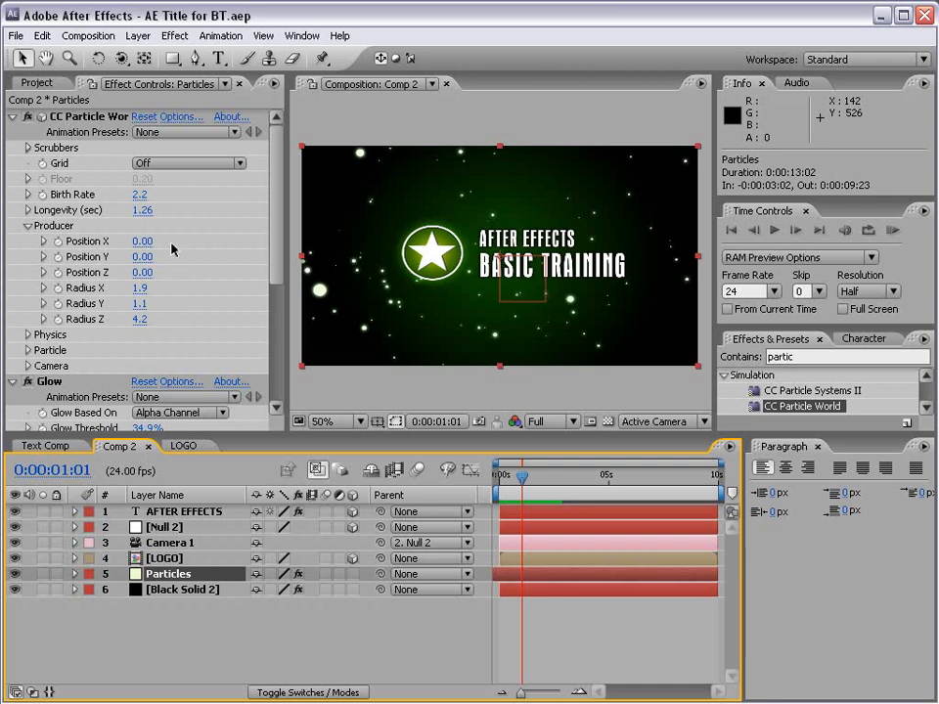
click(548, 630)
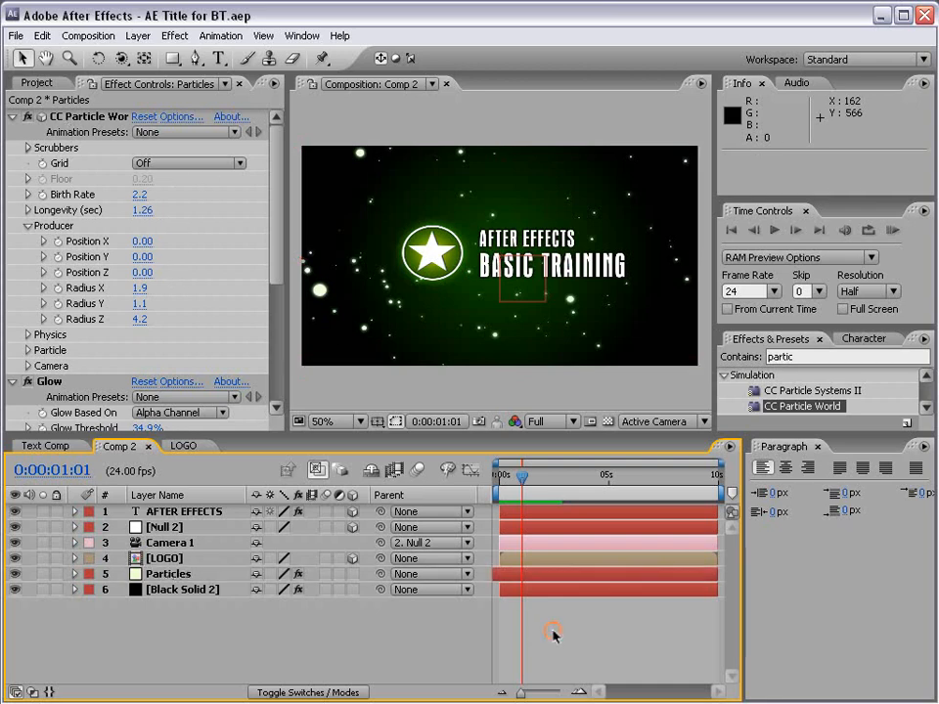
click(140, 39)
mouse_move(146, 55)
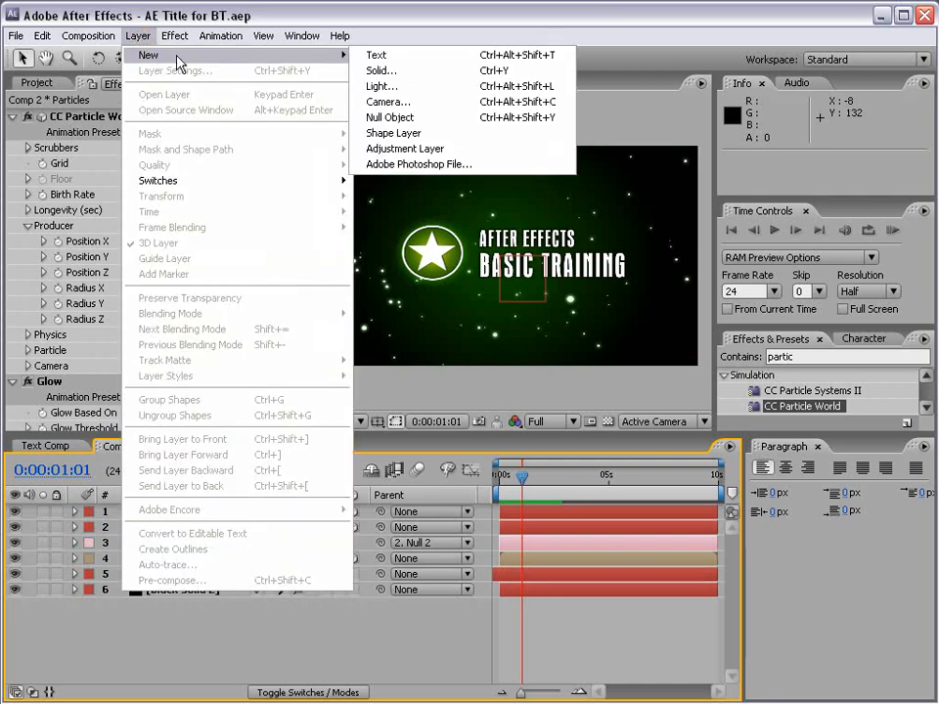
click(405, 152)
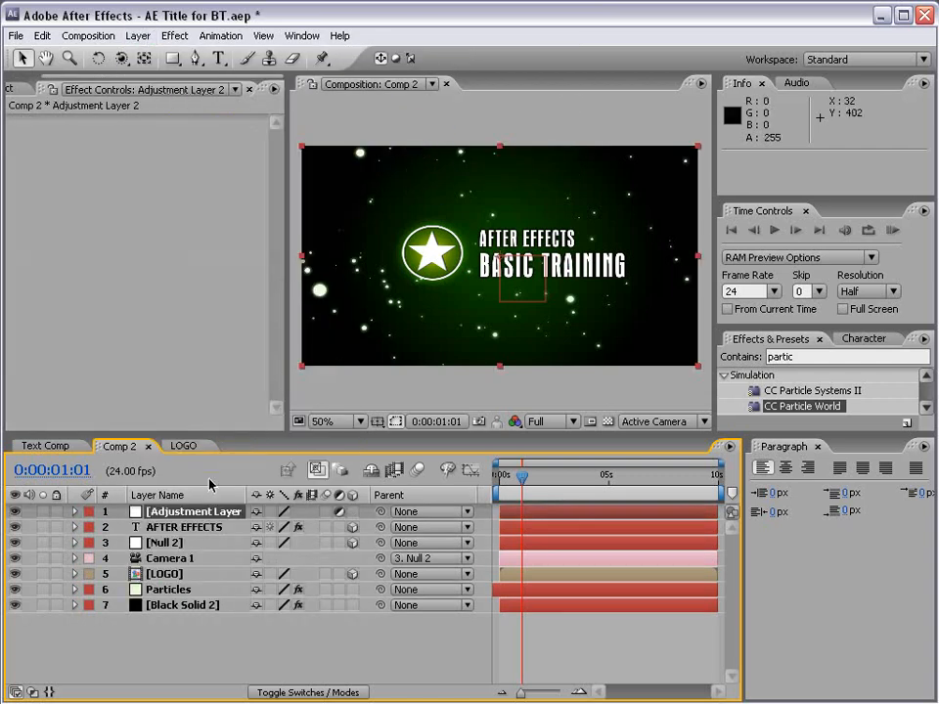
- Try a Hue/Saturation effect with Master Saturation 100 on the adjustment layer and delete the effect
click(181, 513)
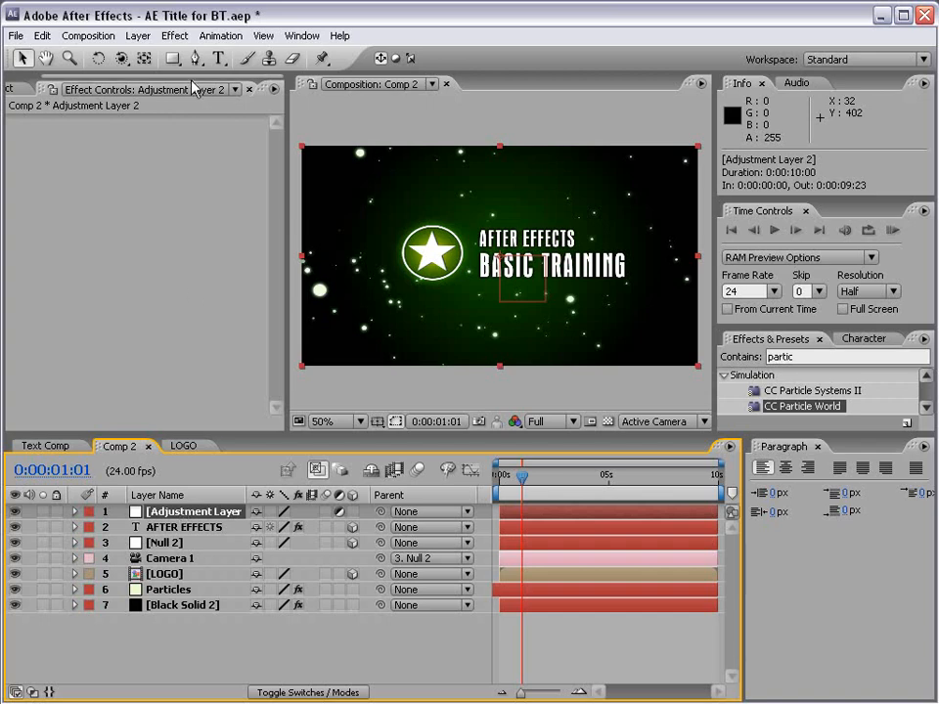
click(175, 35)
click(246, 186)
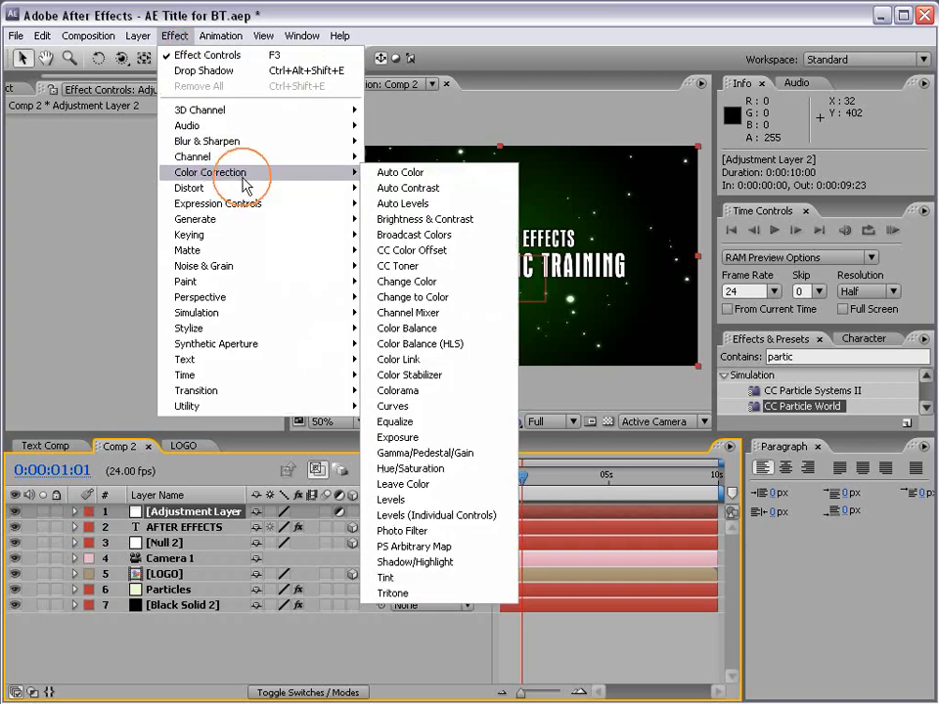
click(411, 469)
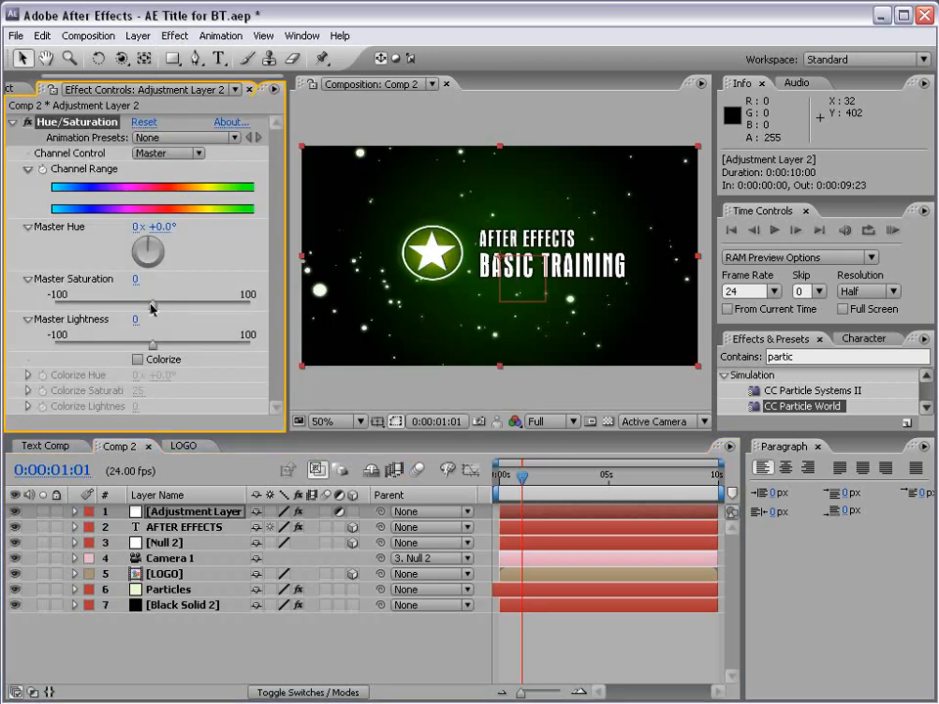
drag(146, 308, 262, 311)
drag(152, 344, 153, 319)
key(ctrl+z)
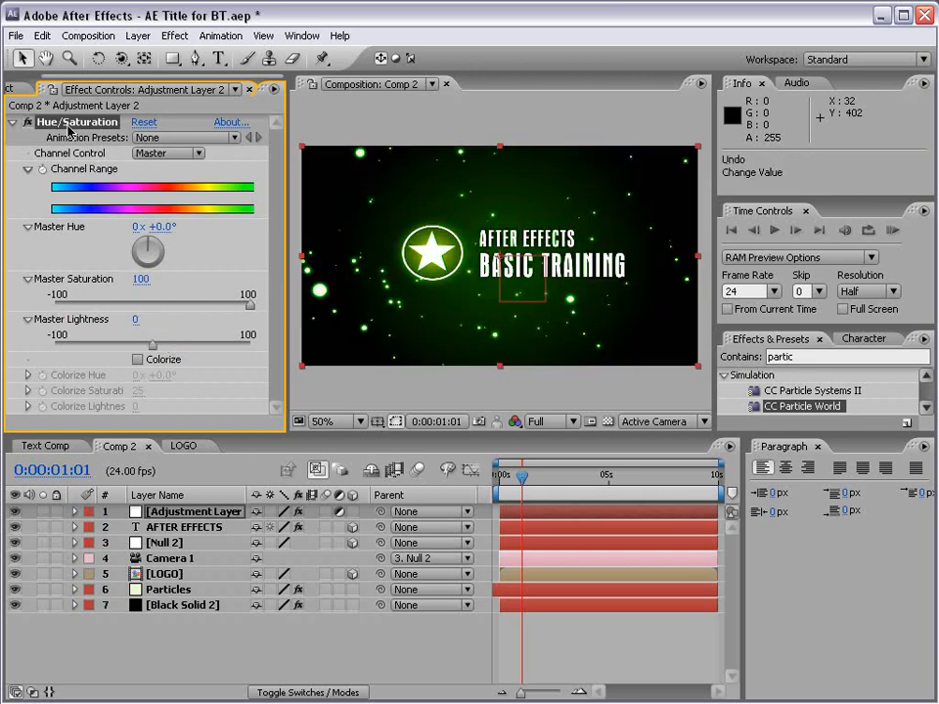
key(Delete)
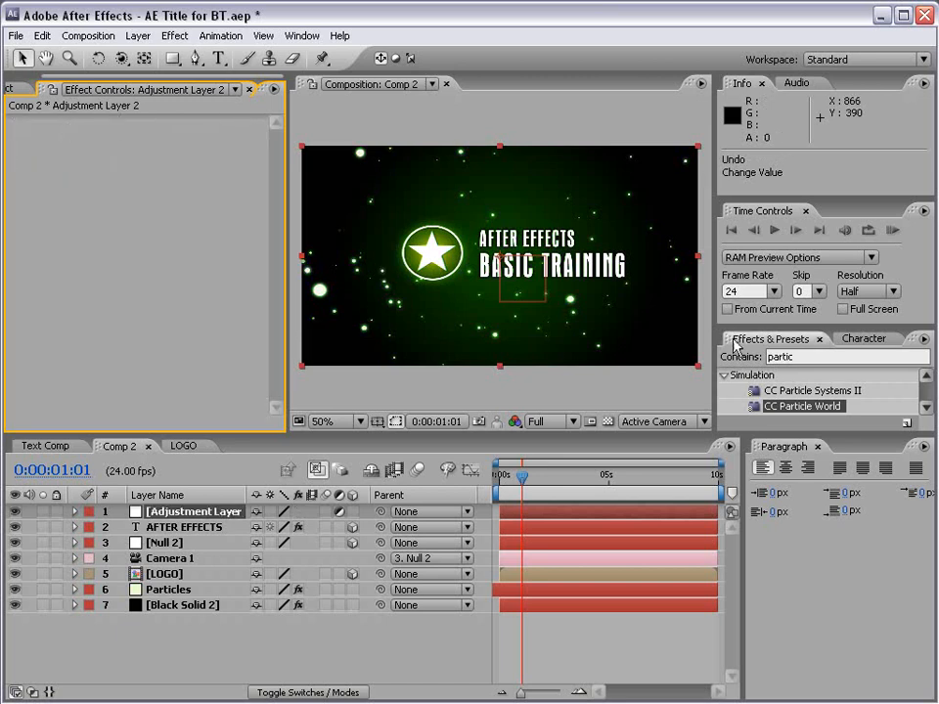
- Search the effects for "force" and apply CC Force Motion Blur to the adjustment layer
drag(772, 332, 745, 273)
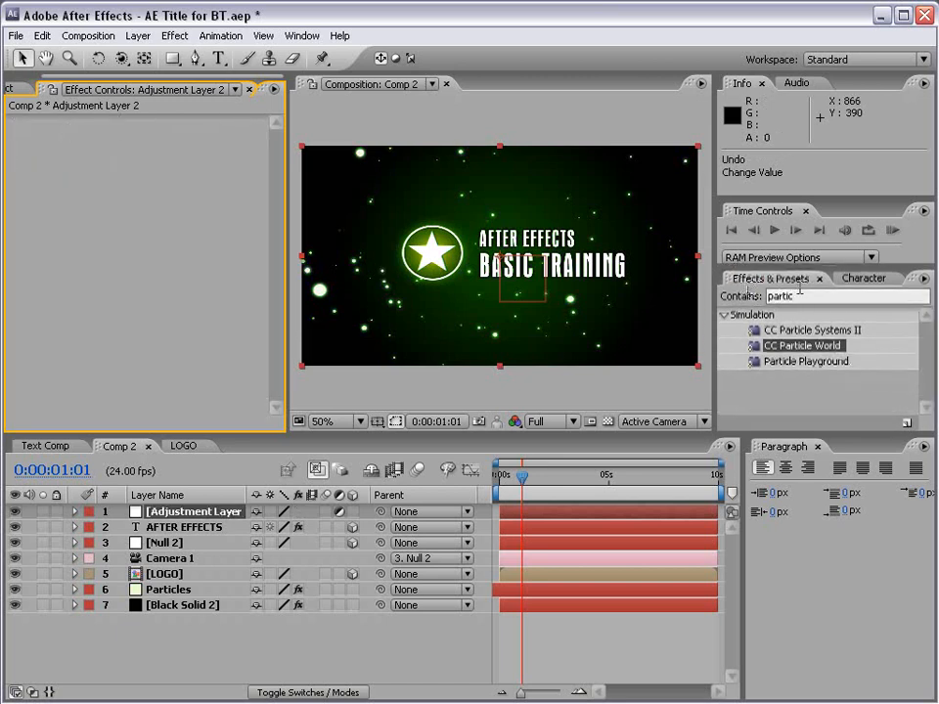
click(745, 281)
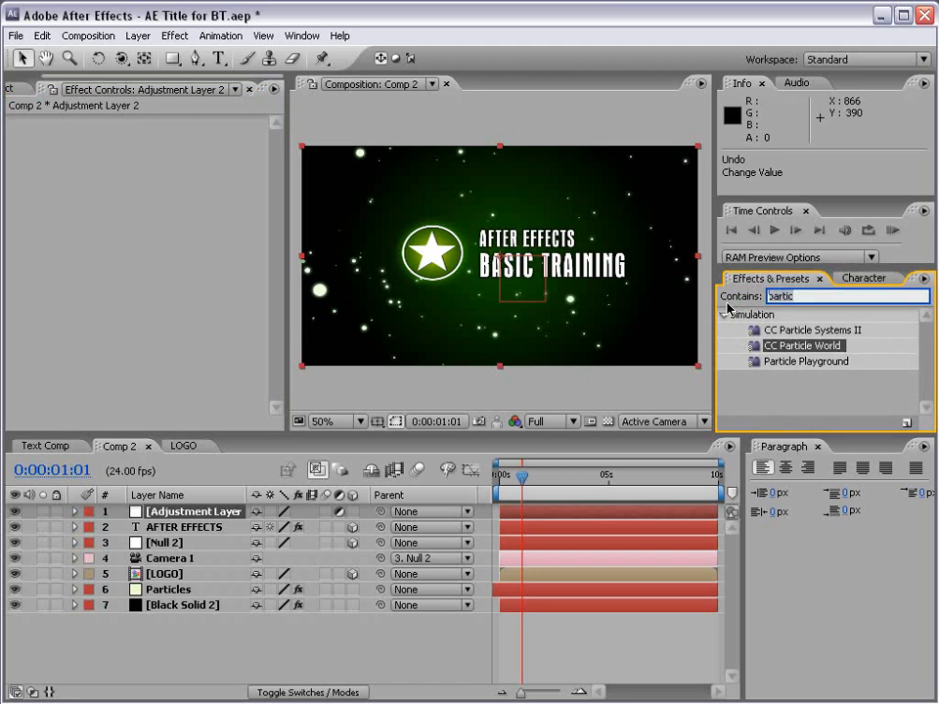
text(force)
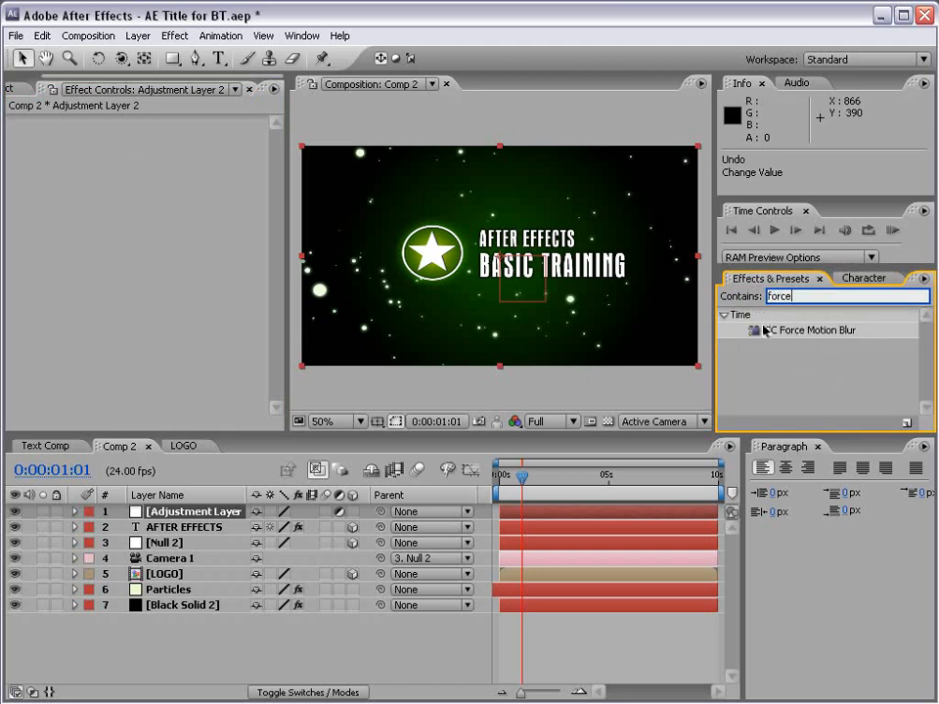
drag(810, 333, 221, 519)
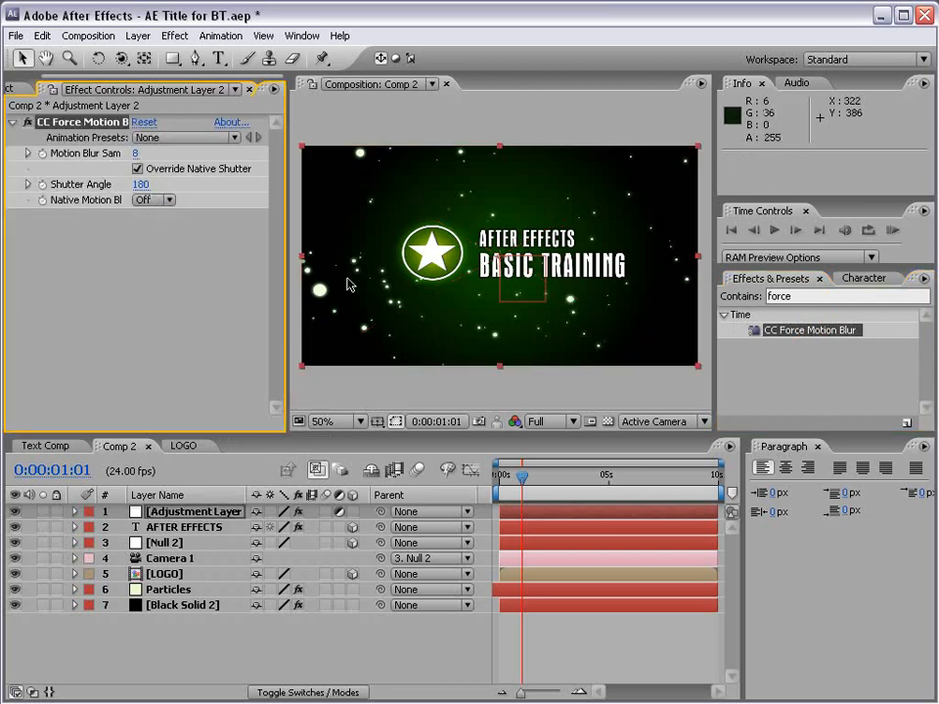
- Set CC Force Motion Blur's Shutter Angle to 293 and Motion Blur Samples to 16, checking the blur at 0:00:00:08
drag(520, 480, 506, 480)
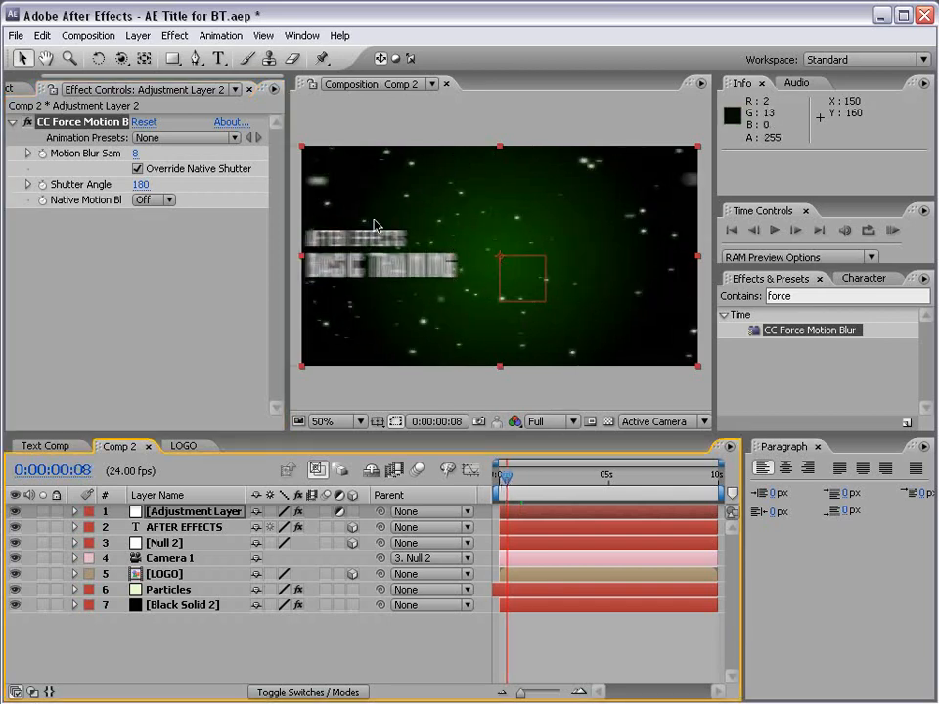
scroll(391, 223, up, 2)
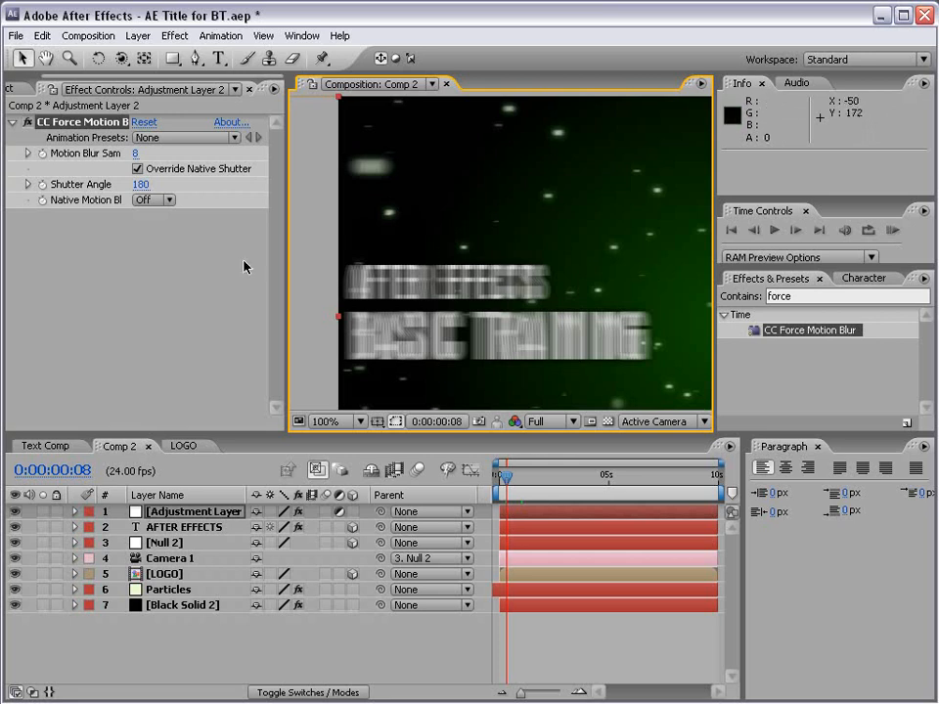
click(188, 231)
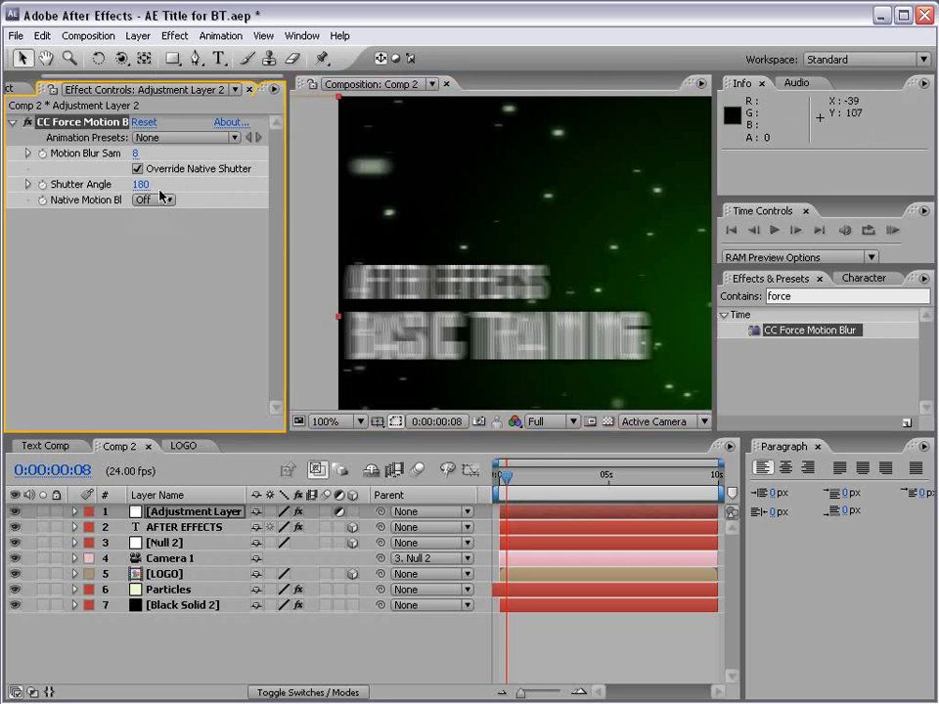
drag(141, 184, 245, 184)
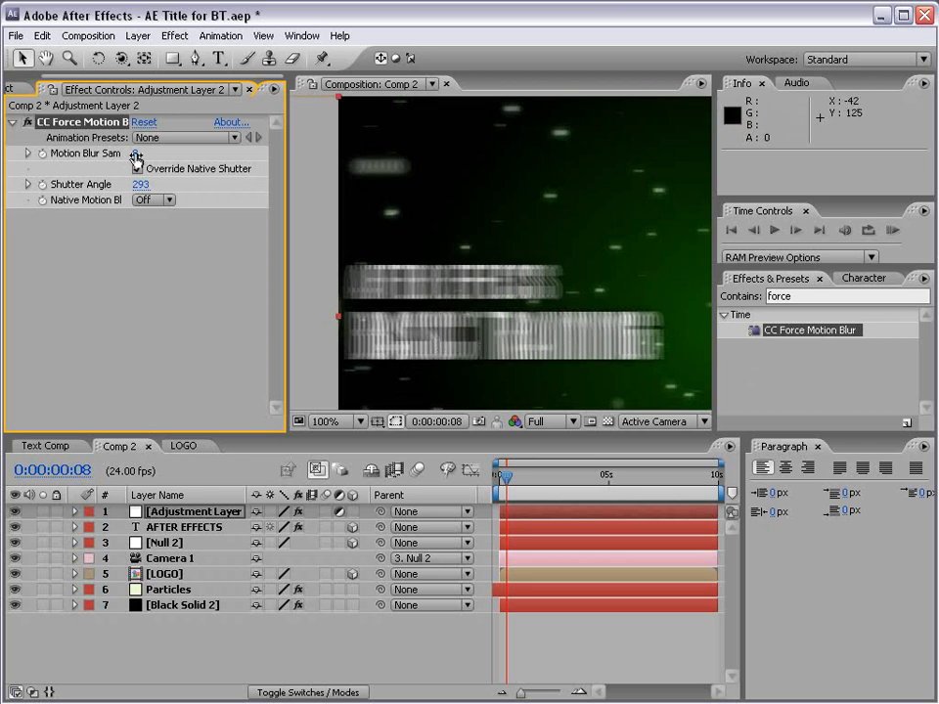
drag(284, 182, 338, 179)
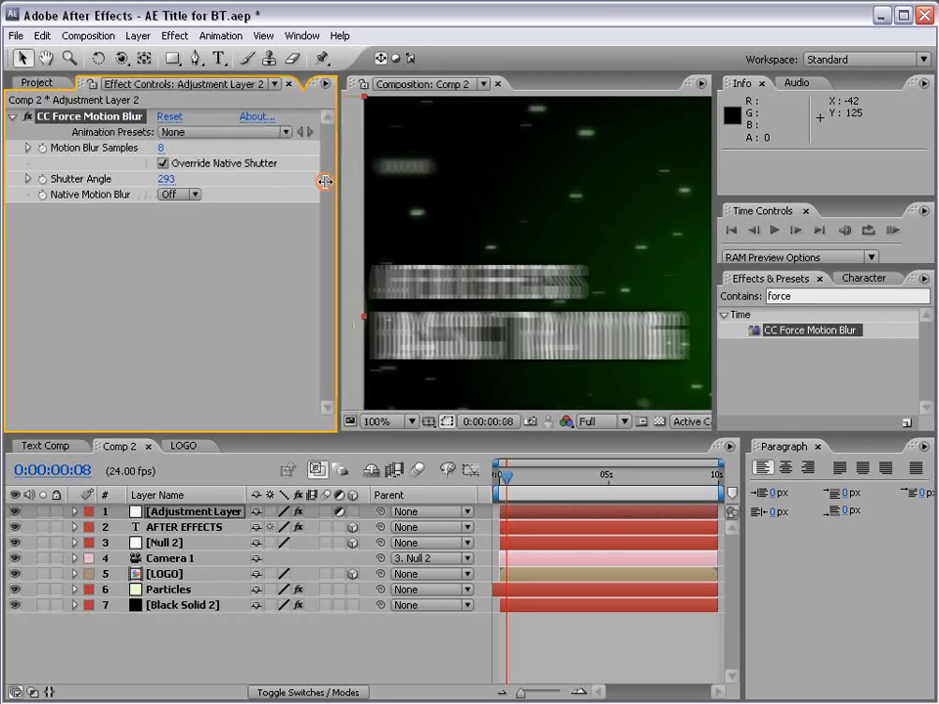
click(161, 147)
key(Return)
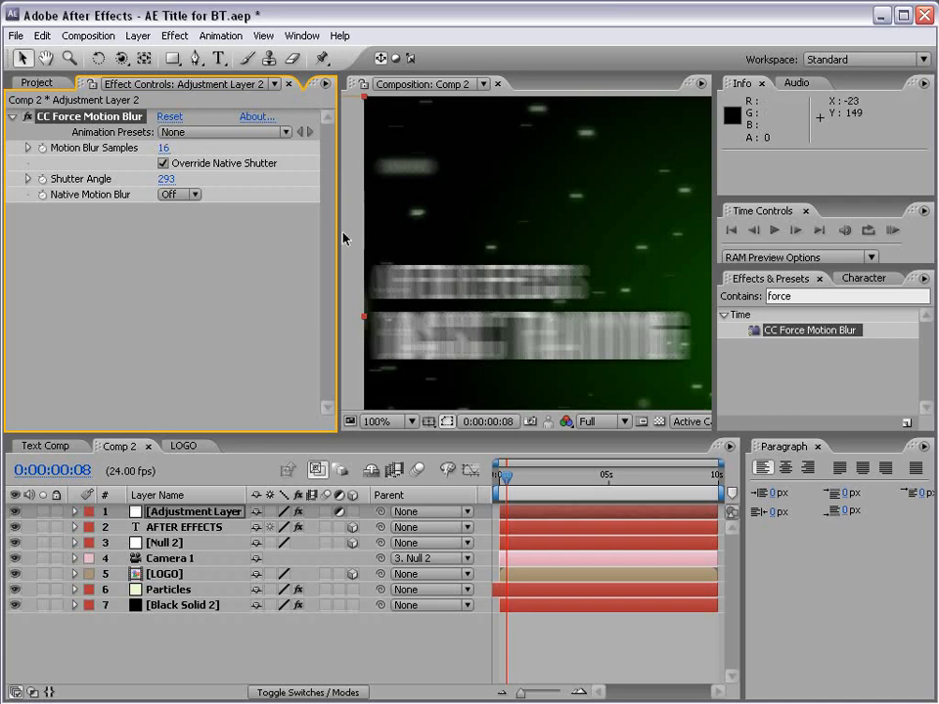
- Examine the motion blur across the camera move by scrubbing Comp 2 from 0:00:00:08 to 0:00:04:00
drag(333, 235, 216, 235)
scroll(401, 288, down, 2)
key(space)
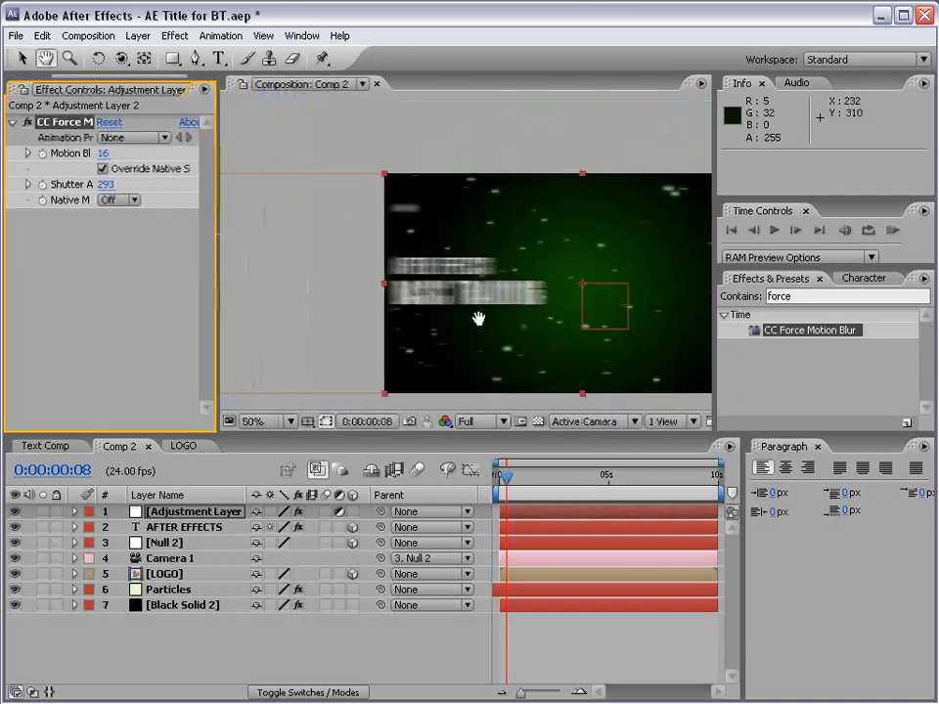
drag(594, 309, 450, 293)
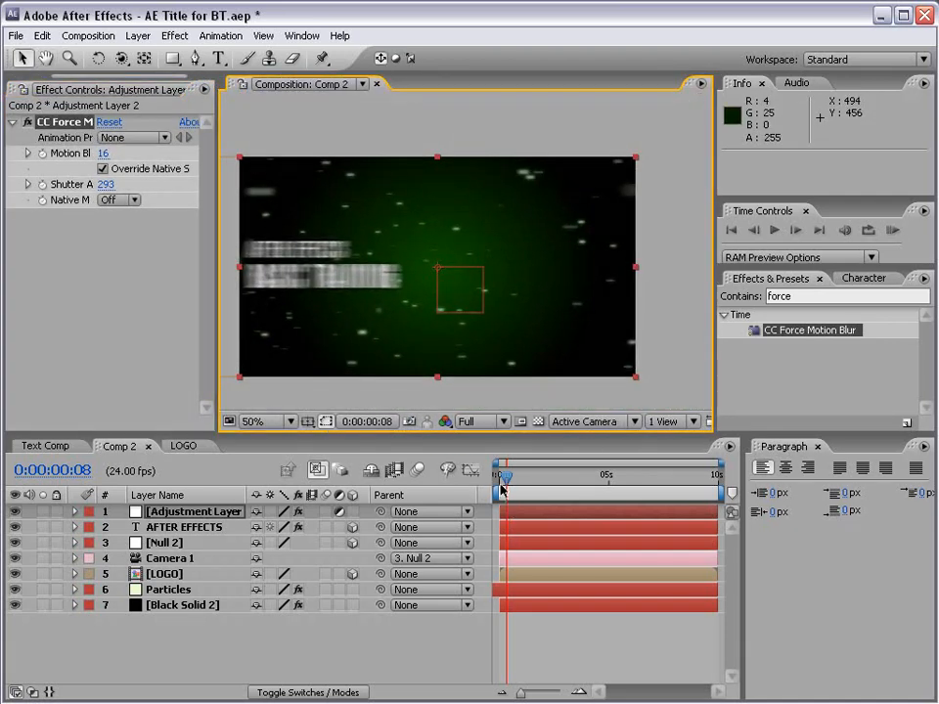
drag(502, 486, 552, 483)
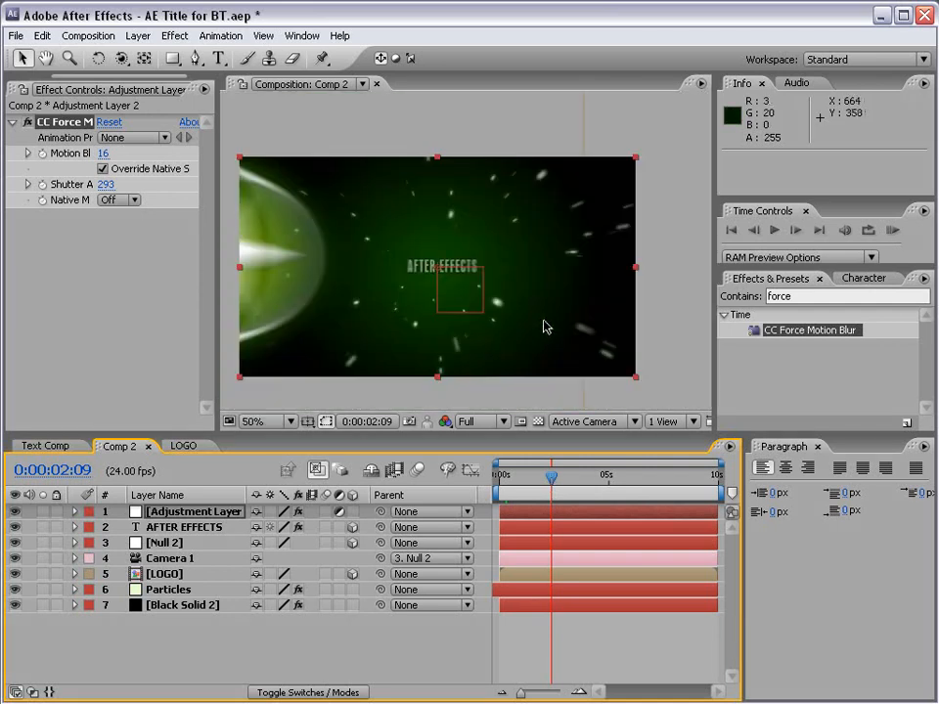
drag(551, 479, 587, 479)
click(601, 664)
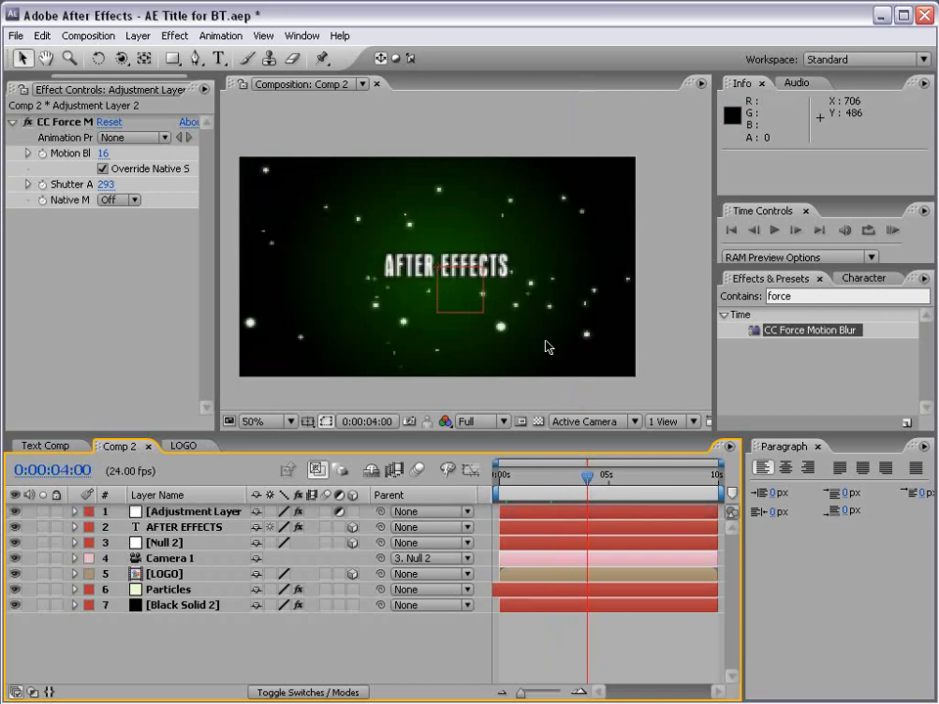
- Hide the adjustment layer at 0:00:00:06 and scrub to 0:00:01:22 to compare the title without motion blur
drag(502, 479, 506, 479)
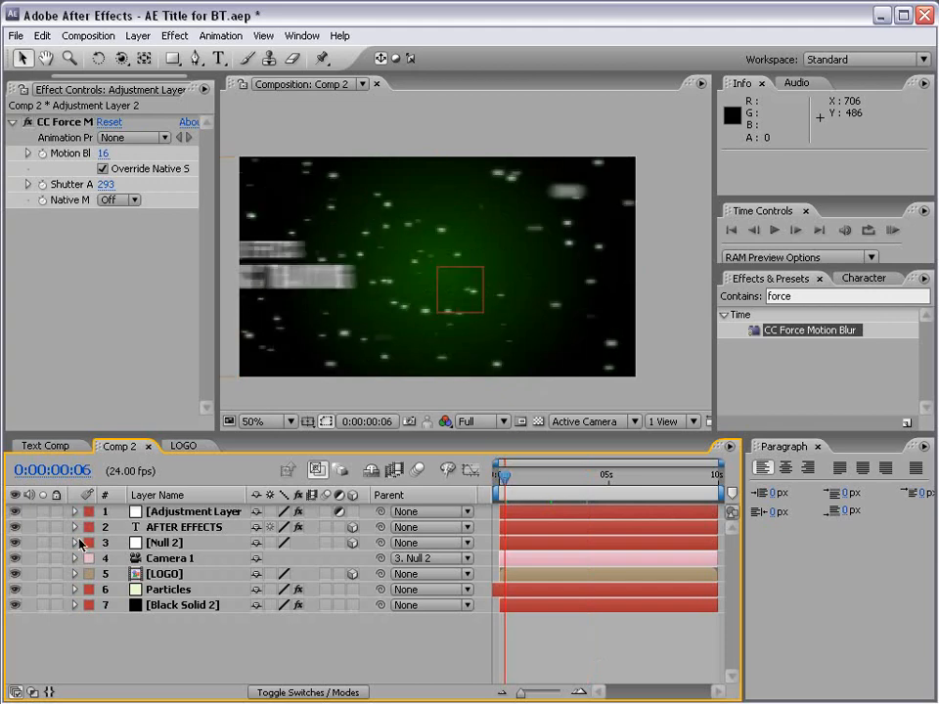
click(15, 510)
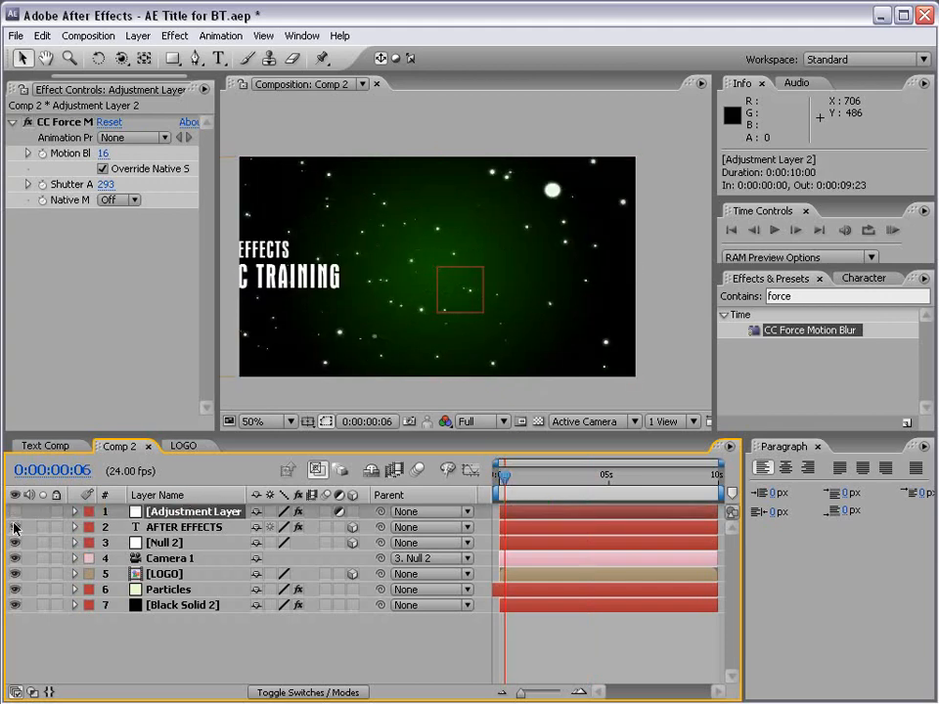
drag(513, 476, 541, 477)
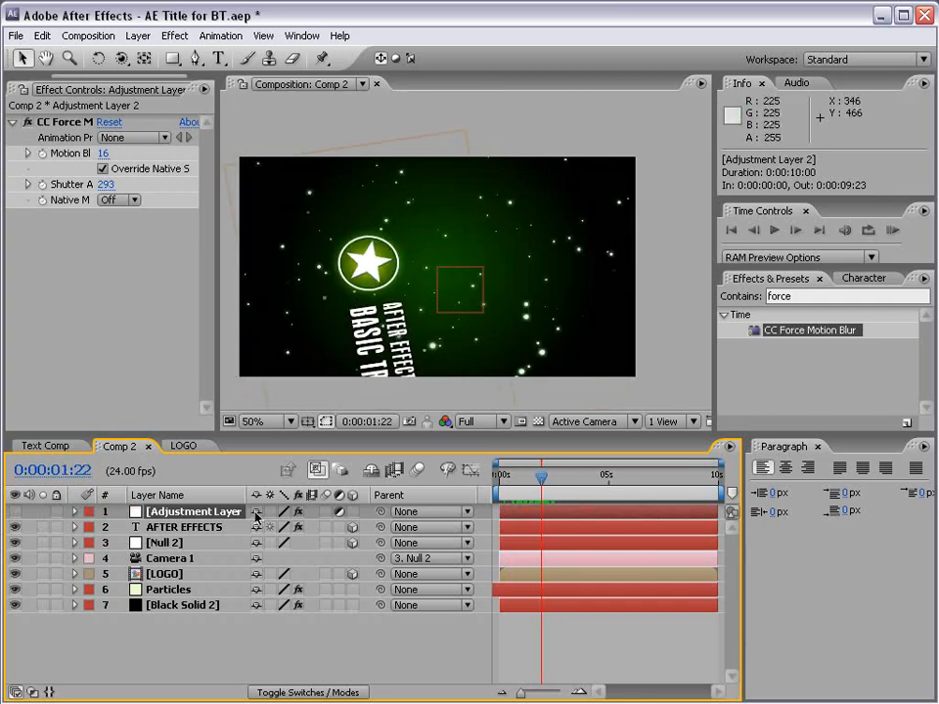
- Set the Particles layer's CC Particle World Velocity to 0.02 and scrub the timeline to check the particle motion
click(162, 591)
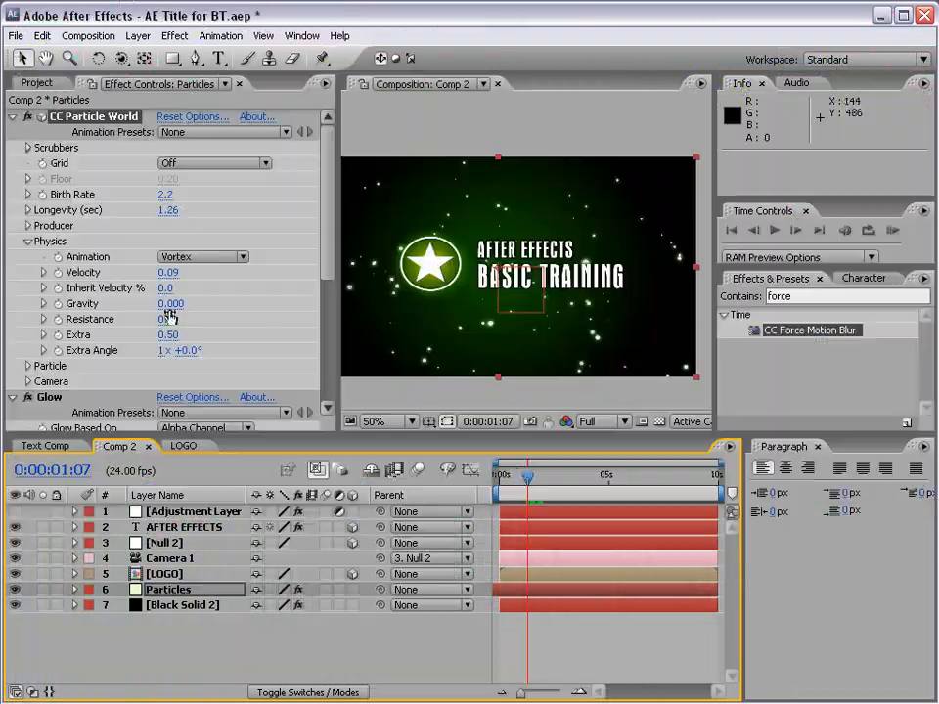
click(172, 274)
text(.)
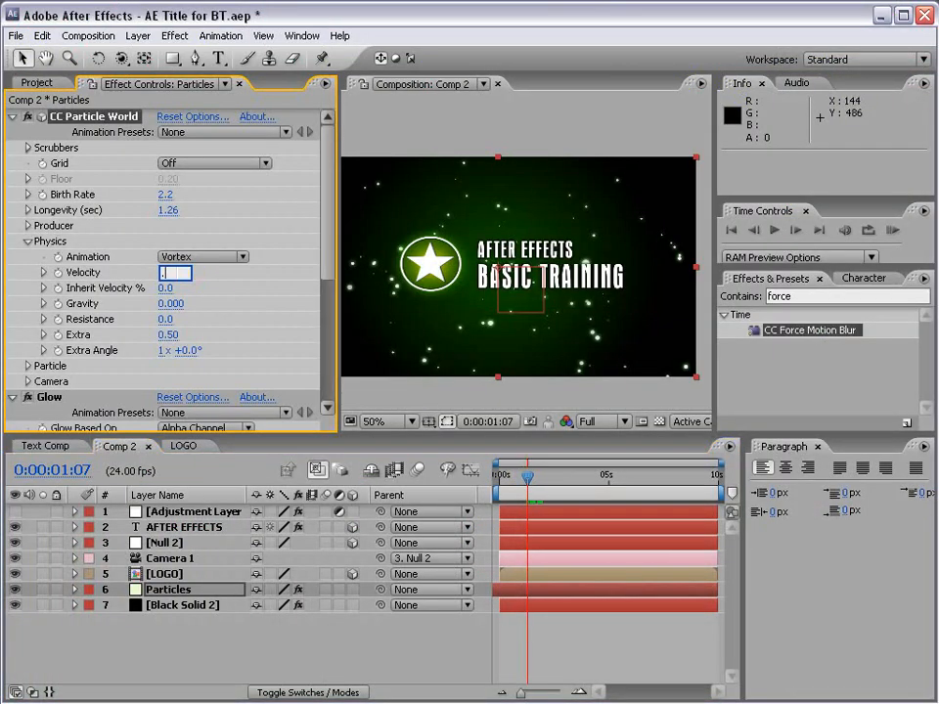
text(02)
key(Return)
drag(528, 477, 558, 481)
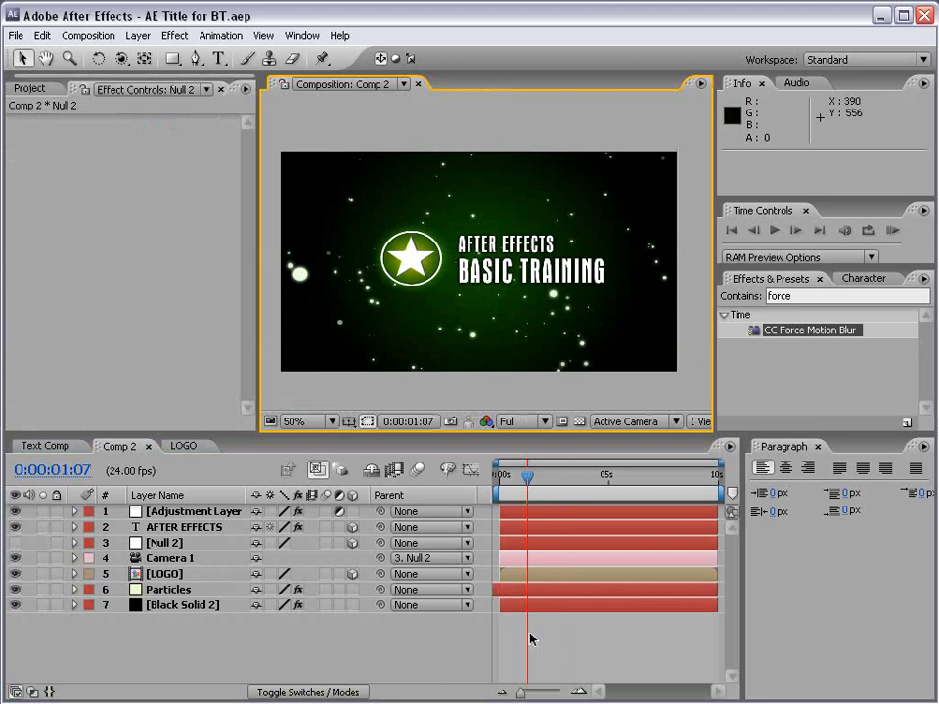
- Turn on the visibility of the Null 2 layer in Comp 2
click(568, 653)
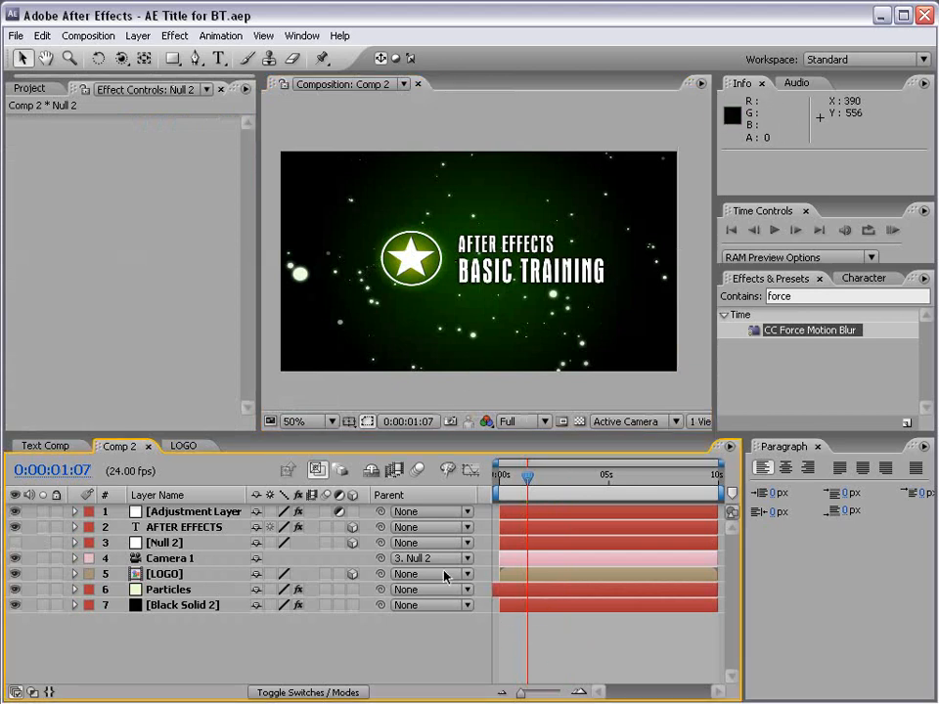
click(224, 541)
click(180, 631)
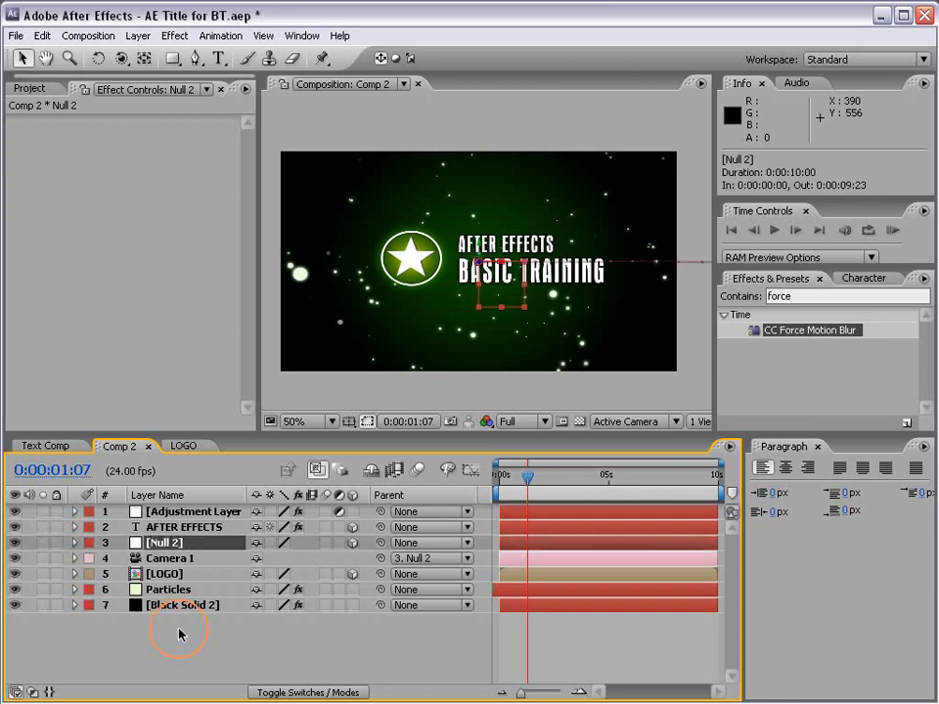
- Add a Position keyframe and enable Orientation keyframing on the Null 2 layer at 0:00:03:18
click(106, 542)
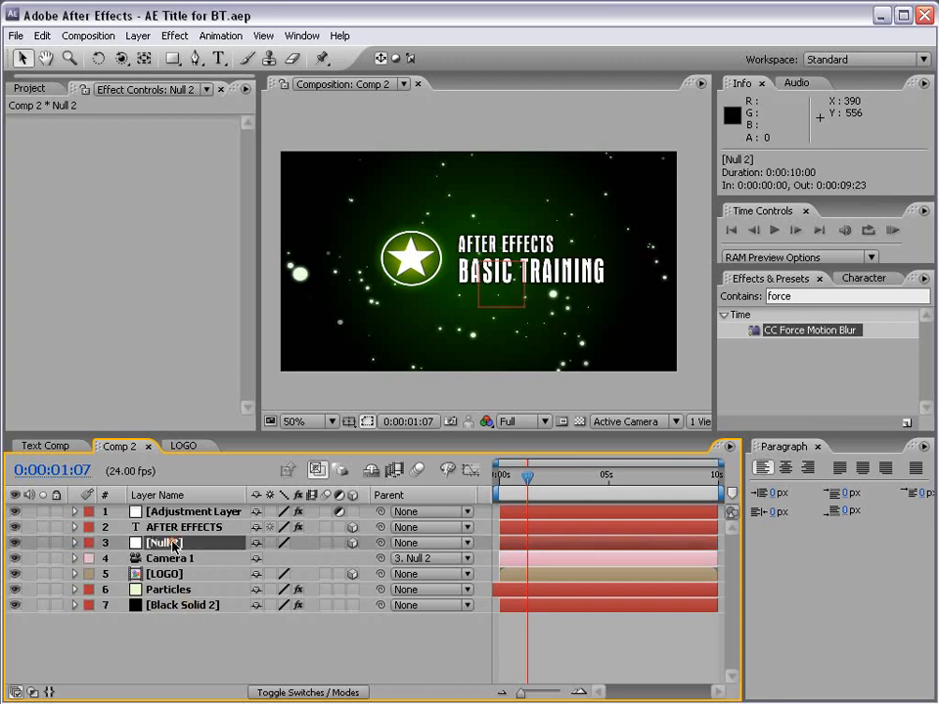
click(74, 542)
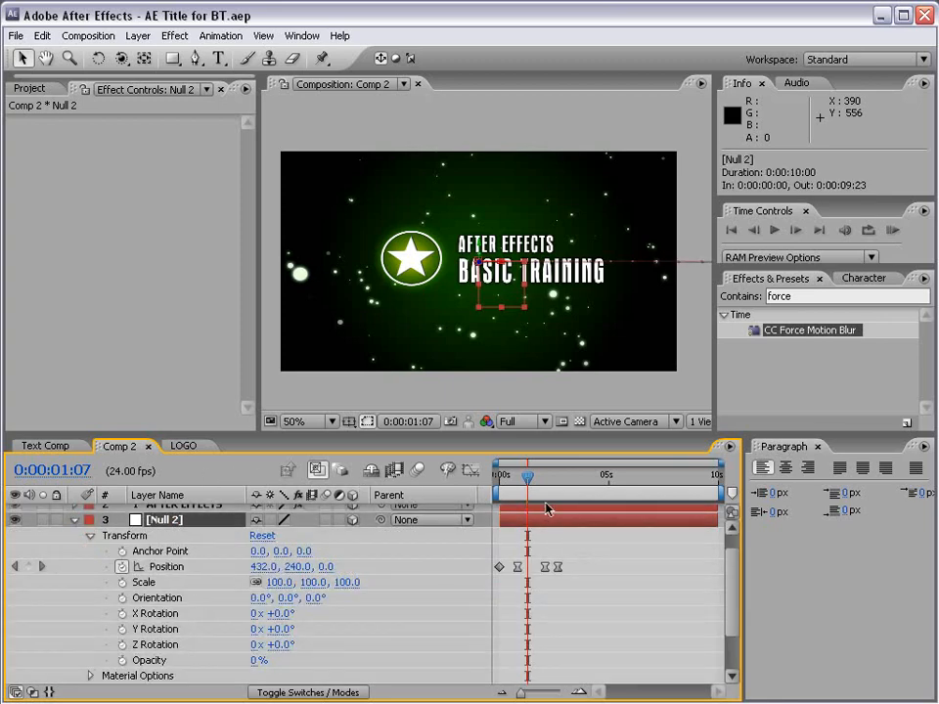
drag(529, 489, 559, 492)
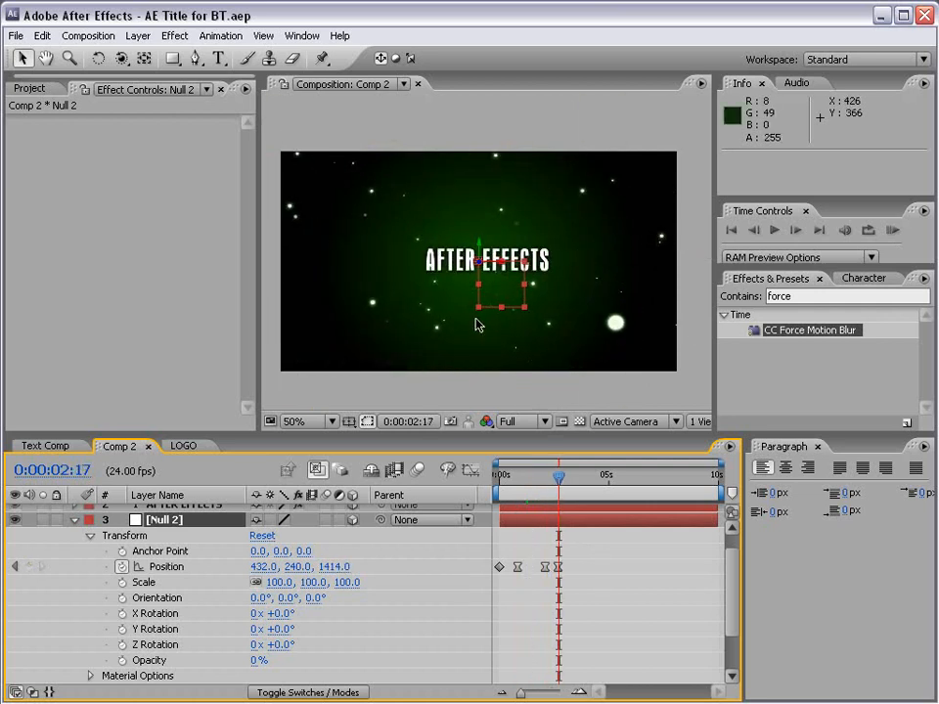
drag(564, 481, 587, 485)
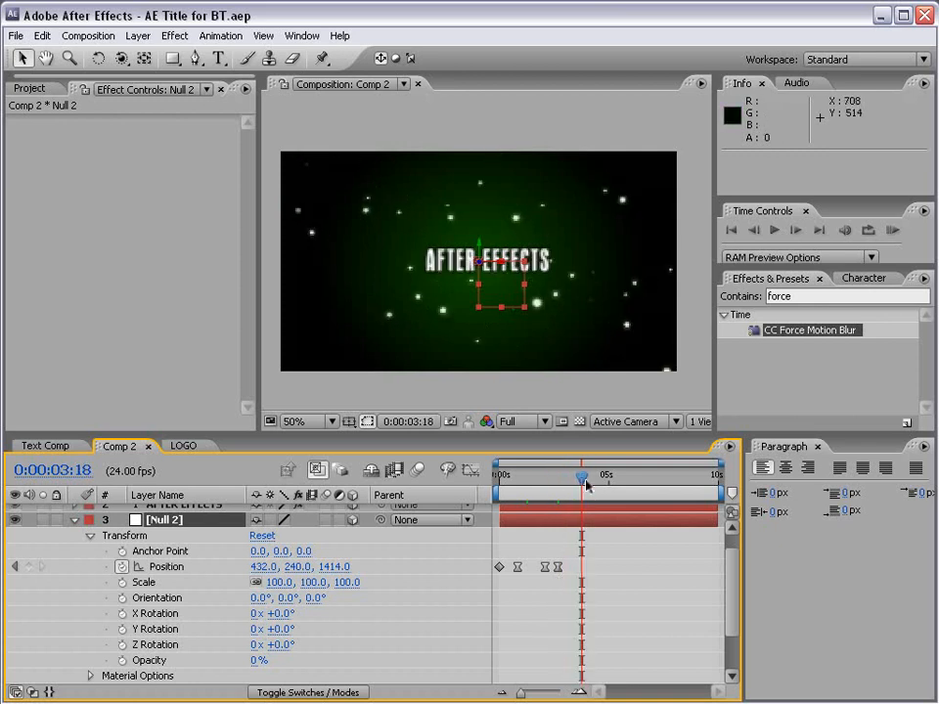
click(28, 566)
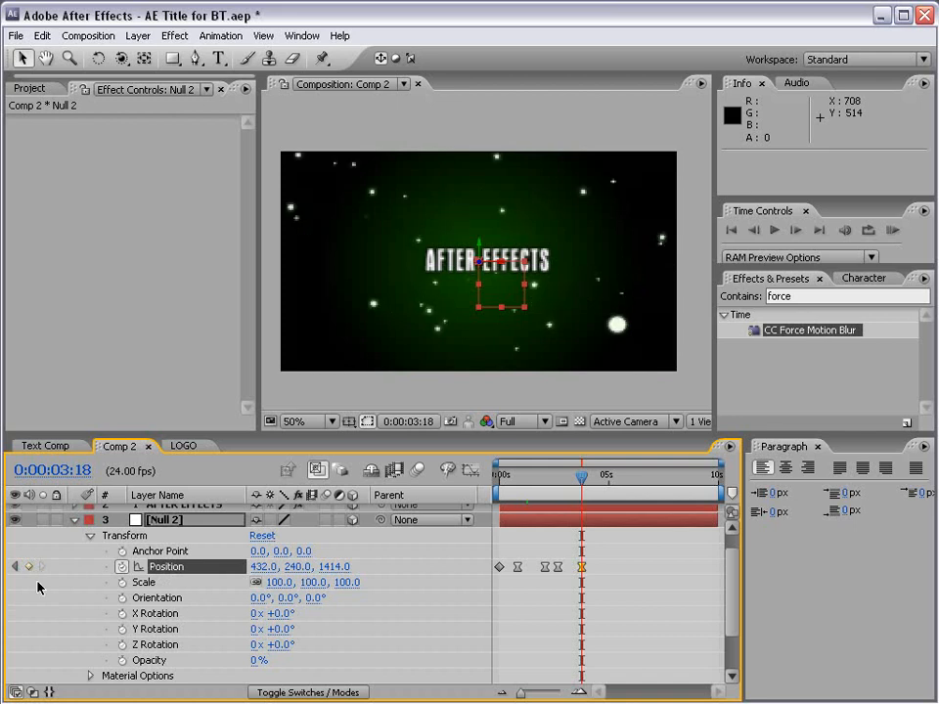
click(121, 599)
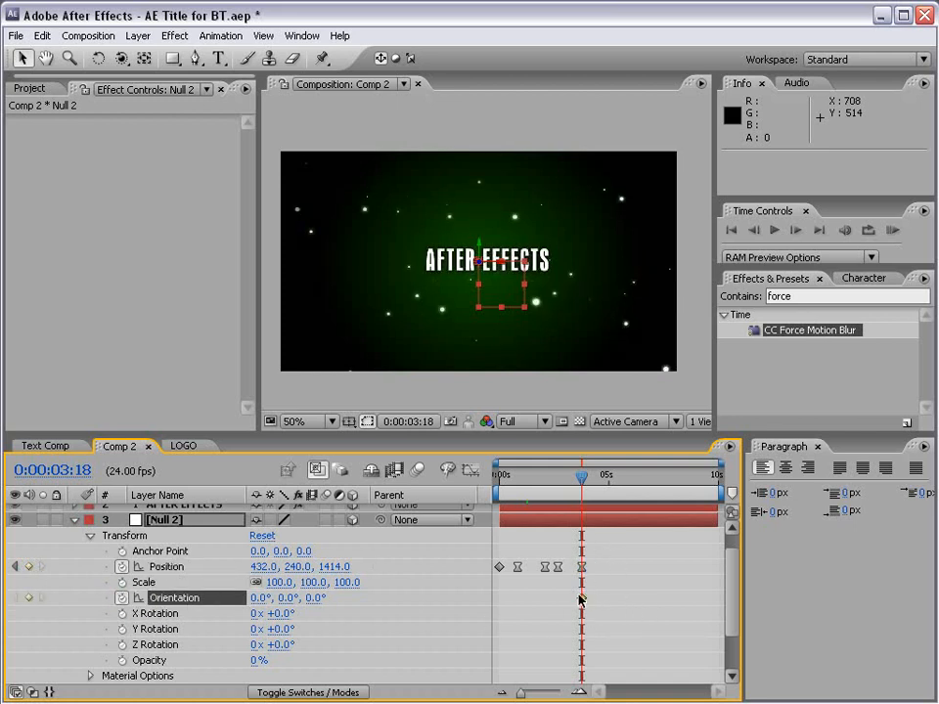
- Hide the adjustment layer at 0:00:00:11 in Comp 2
click(507, 480)
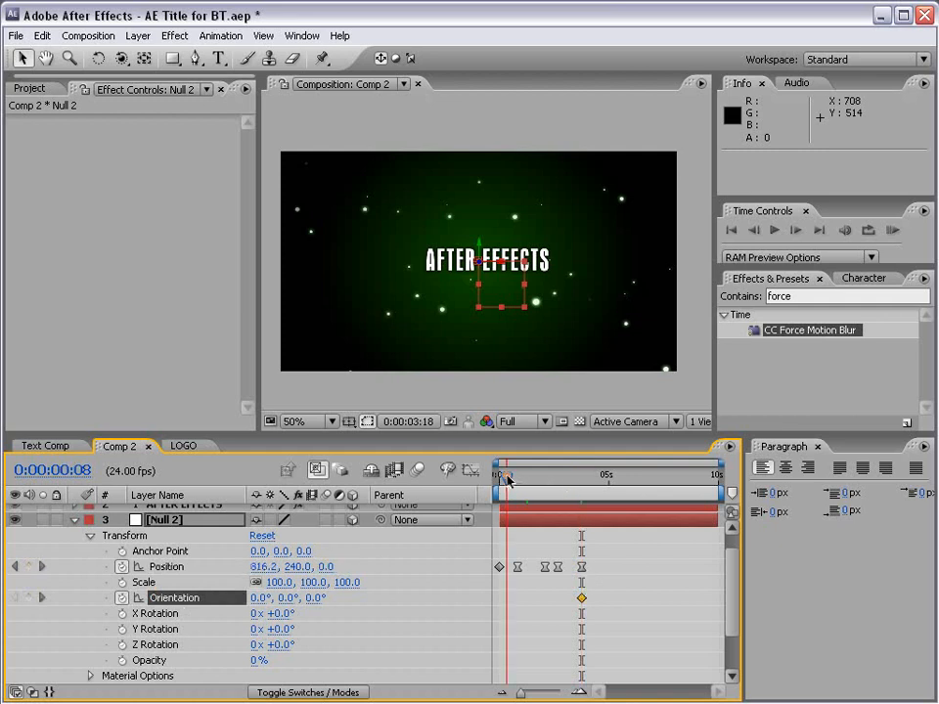
scroll(733, 572, up, 1)
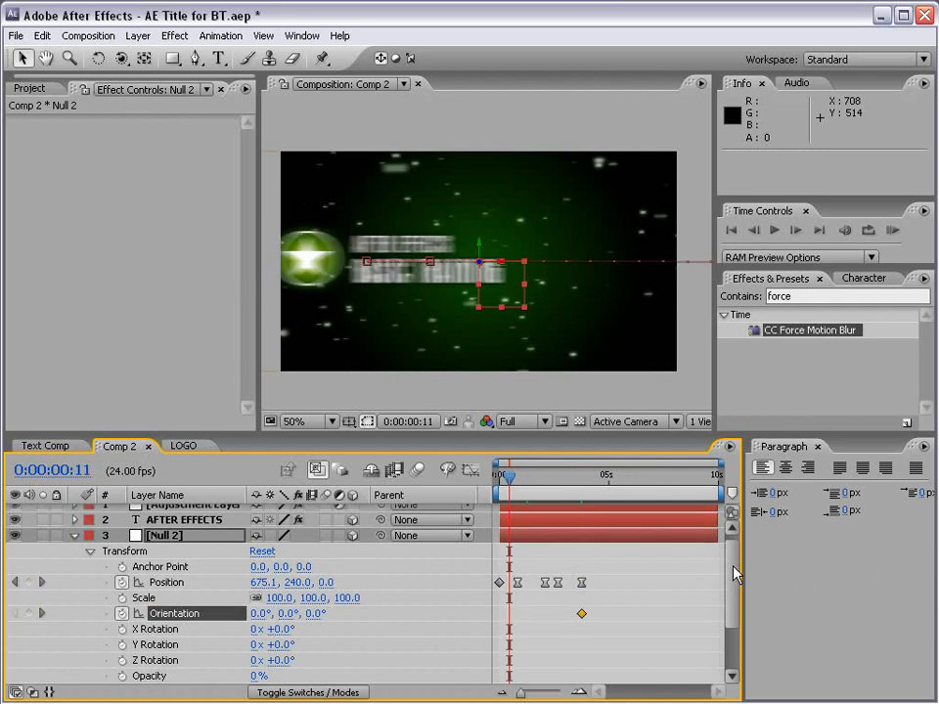
scroll(508, 524, up, 1)
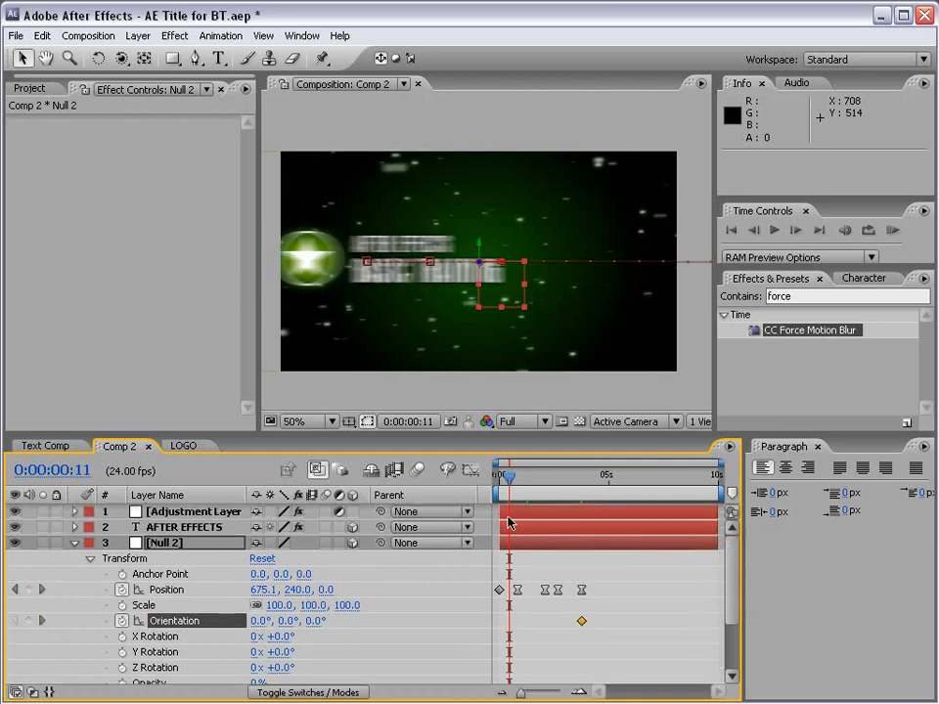
click(16, 511)
- Try changing Null 2's Z, Y and X Orientation at 0:00:04:15, undoing each change
drag(507, 480, 601, 481)
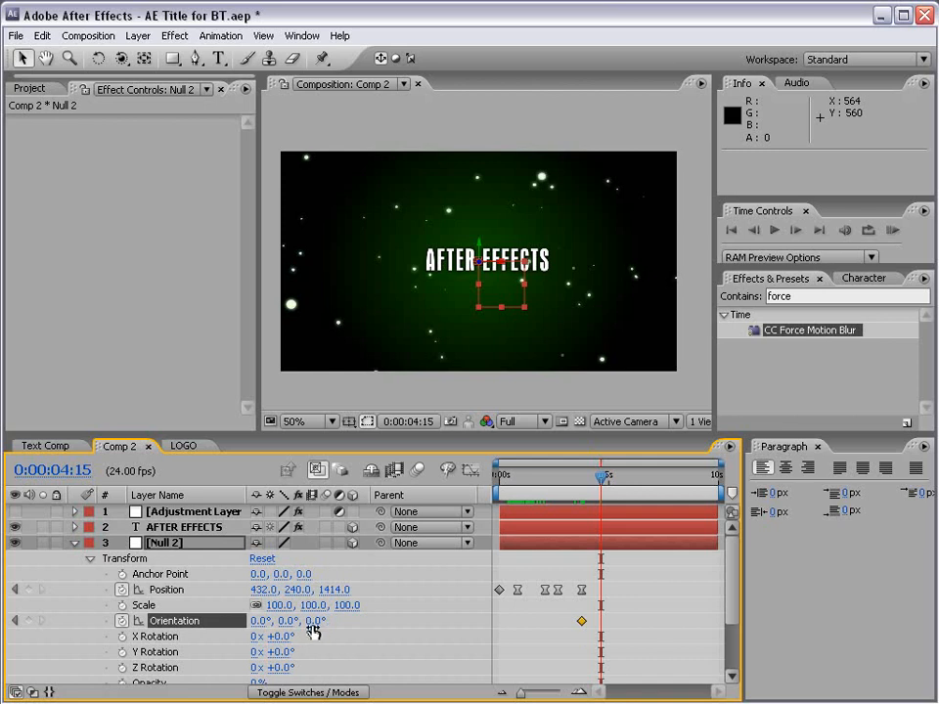
drag(313, 631, 390, 621)
key(ctrl+z)
drag(284, 620, 256, 623)
key(ctrl+z)
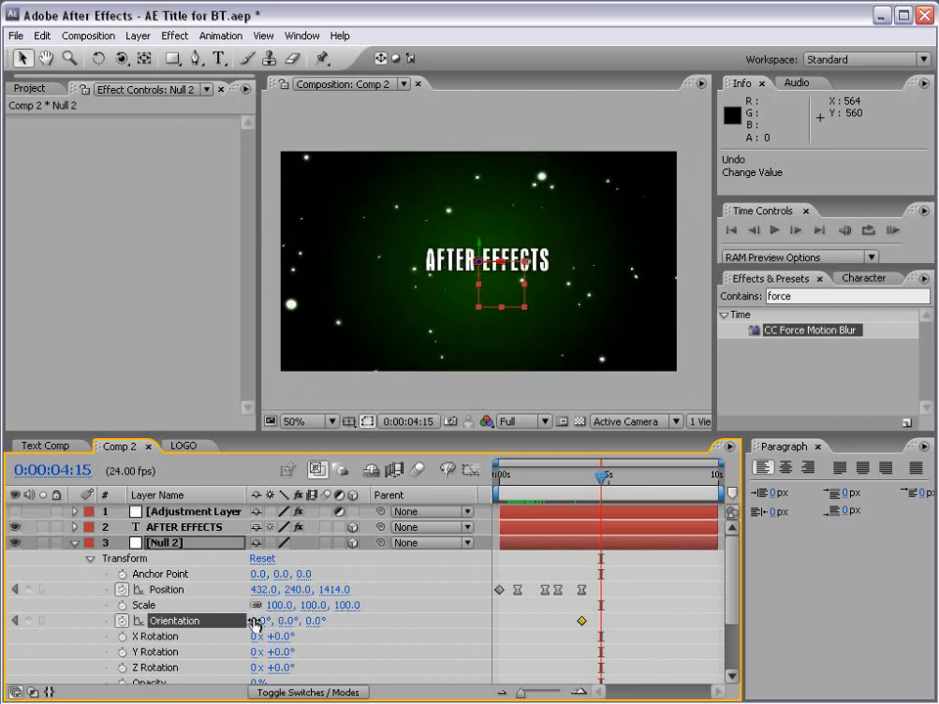
drag(256, 622, 229, 611)
key(ctrl+z)
- Save the project and widen the Composition panel
key(ctrl+s)
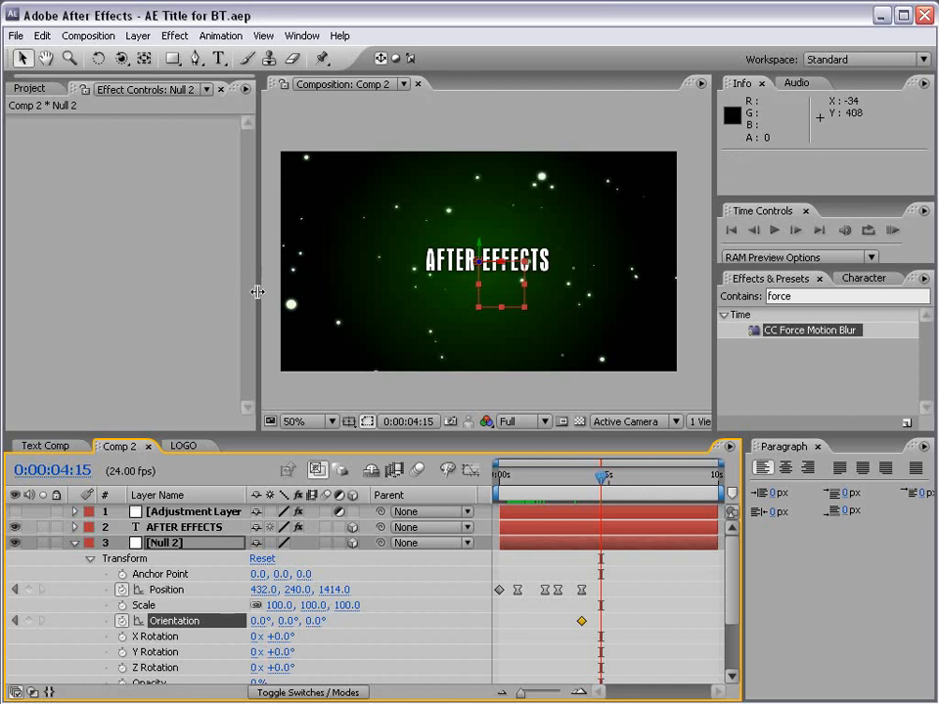
drag(259, 292, 178, 293)
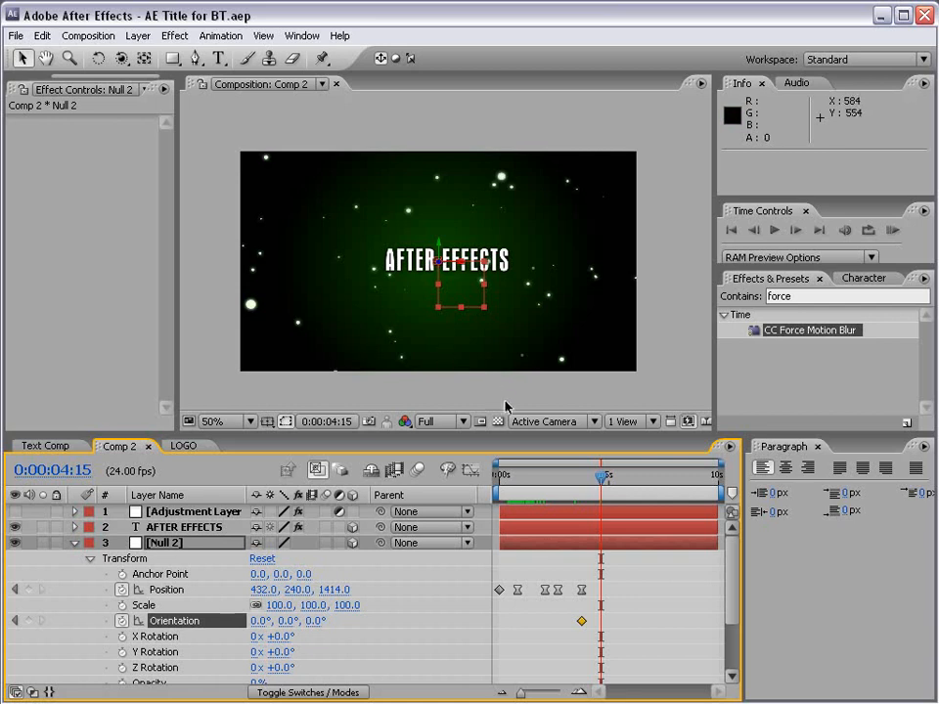
- Examine the positions of the AFTER EFFECTS text and Null 2 relative to each other in the Top view
click(548, 422)
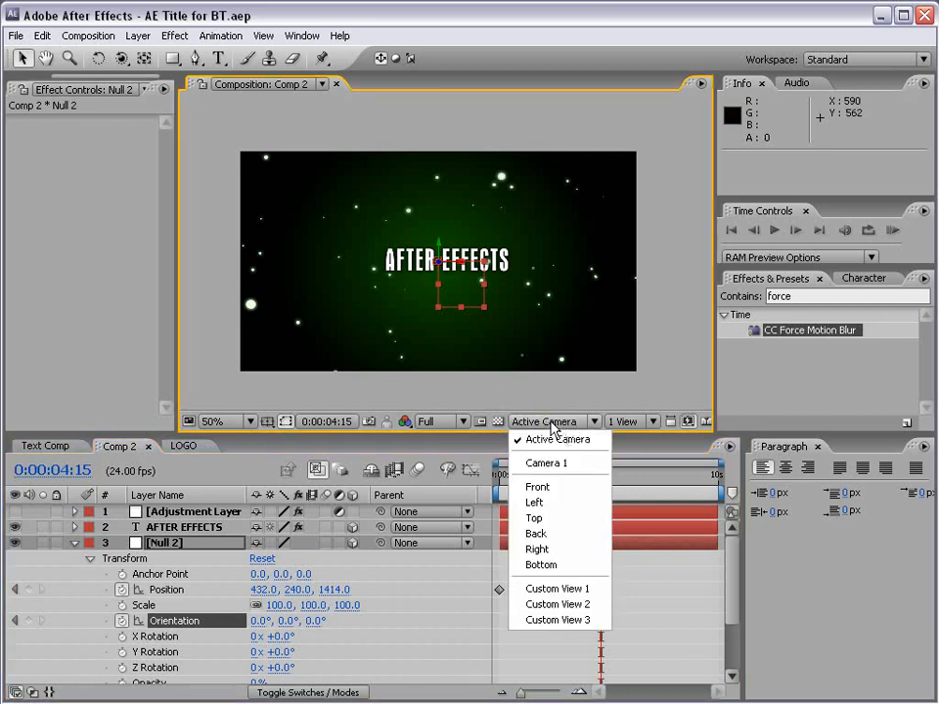
click(535, 519)
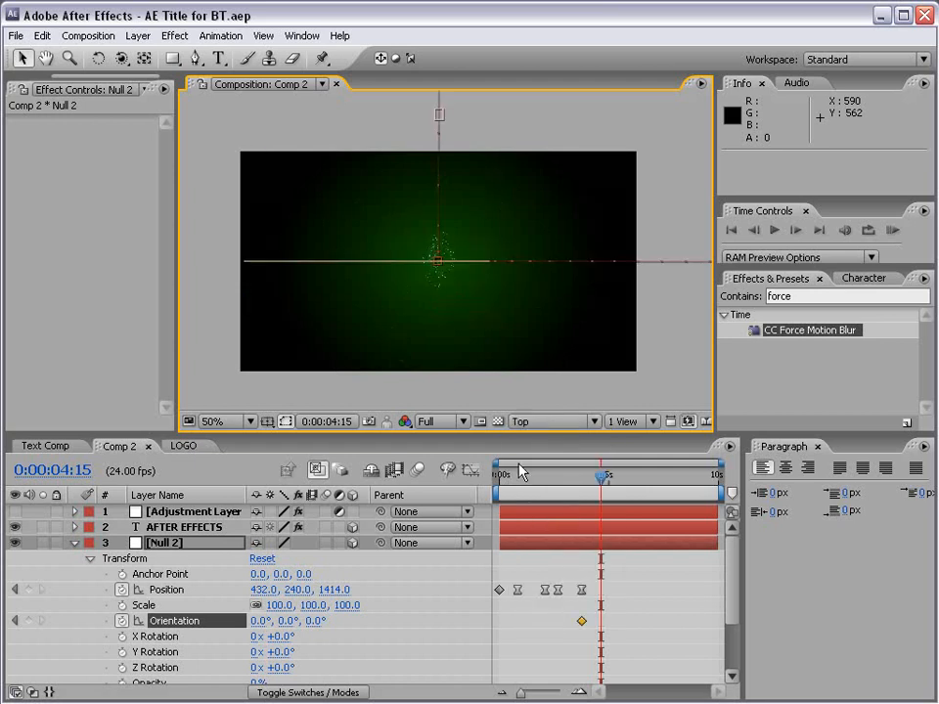
key(period)
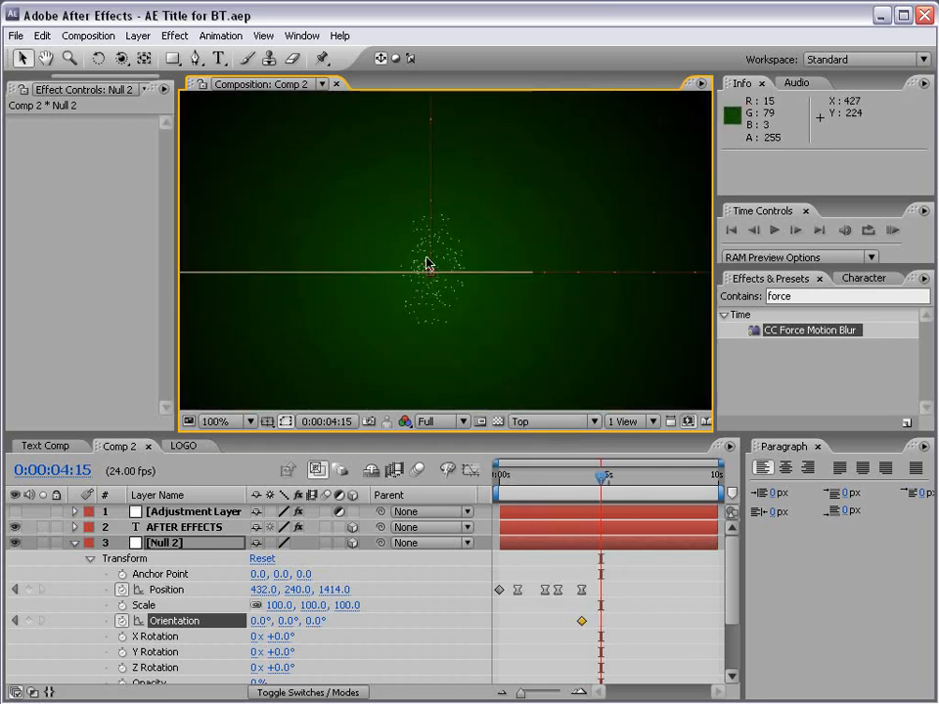
key(h)
drag(453, 223, 458, 244)
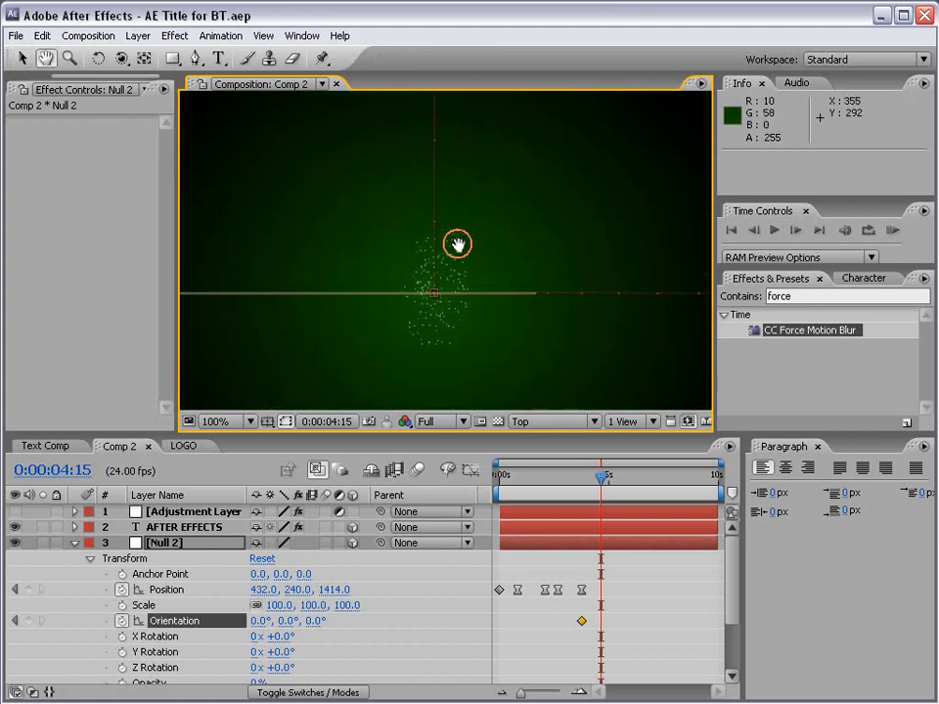
key(v)
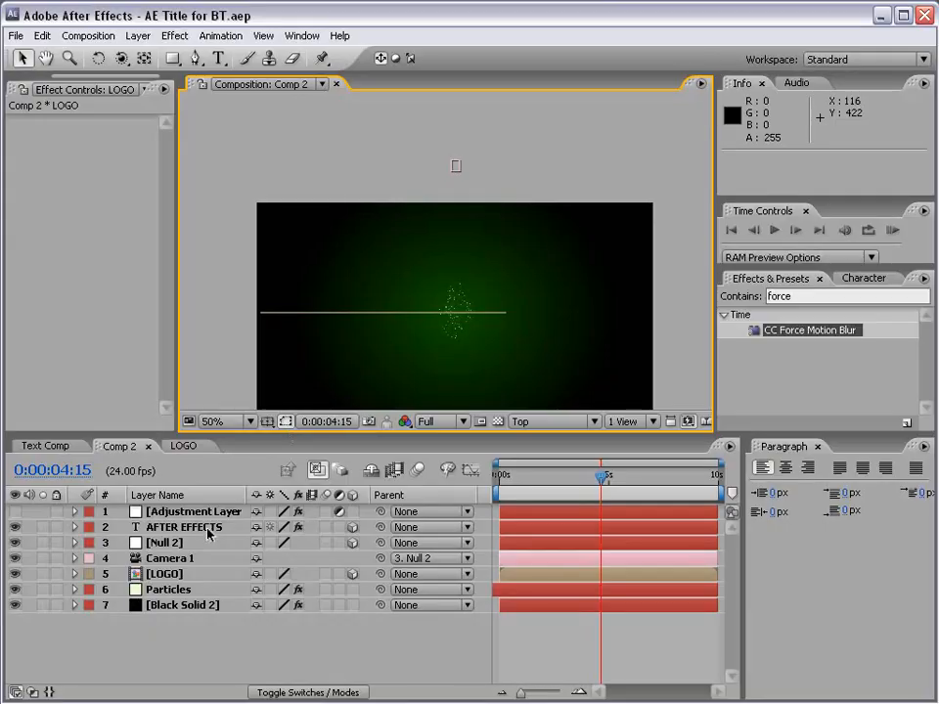
click(184, 527)
scroll(358, 270, down, 3)
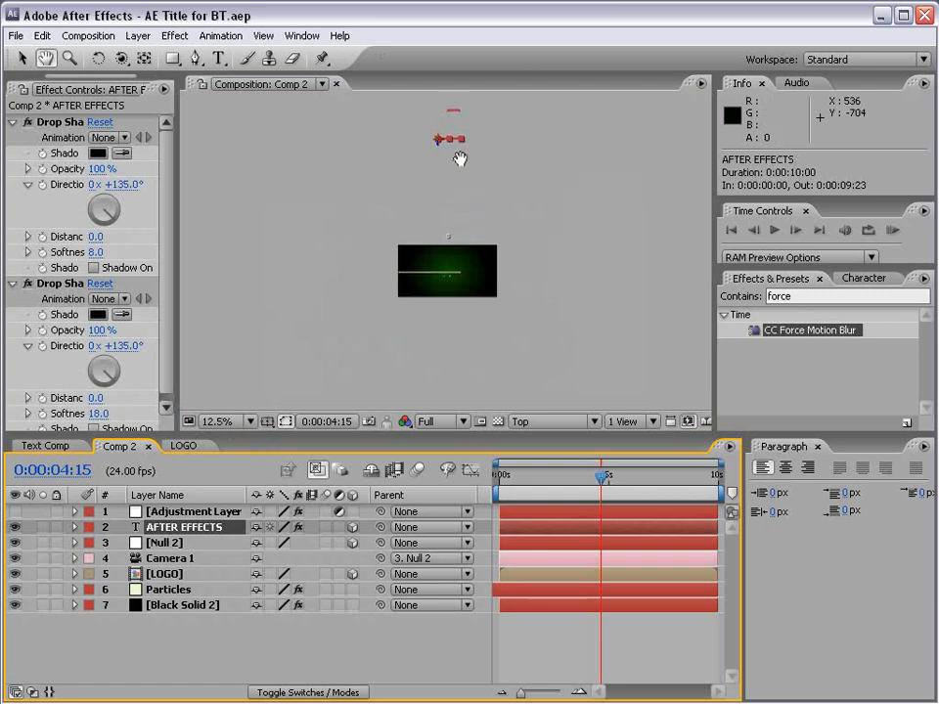
key(h)
scroll(449, 314, up, 2)
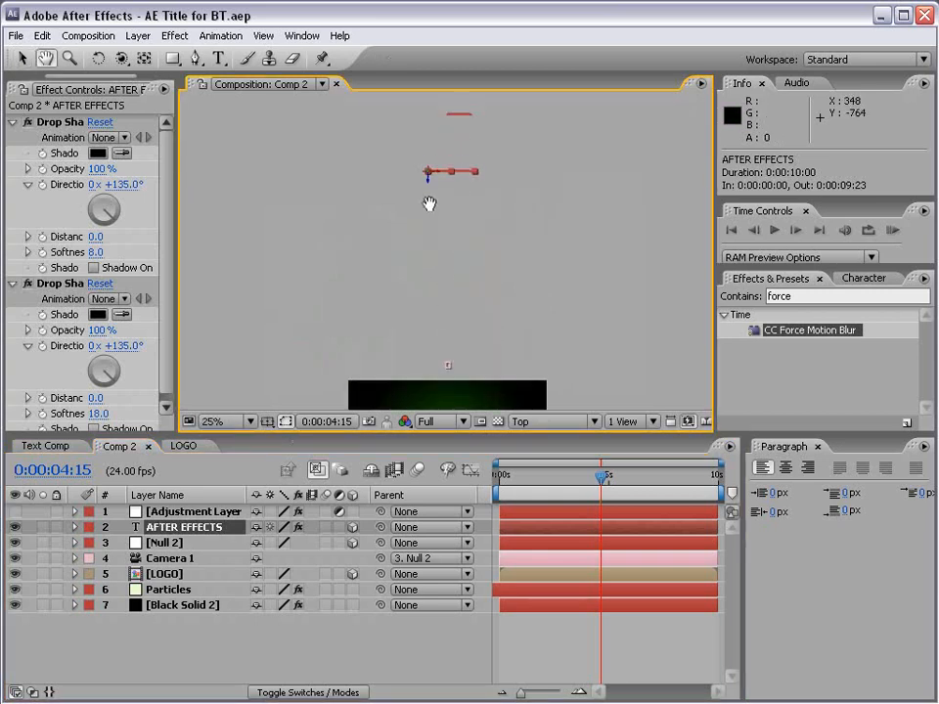
scroll(426, 222, down, 1)
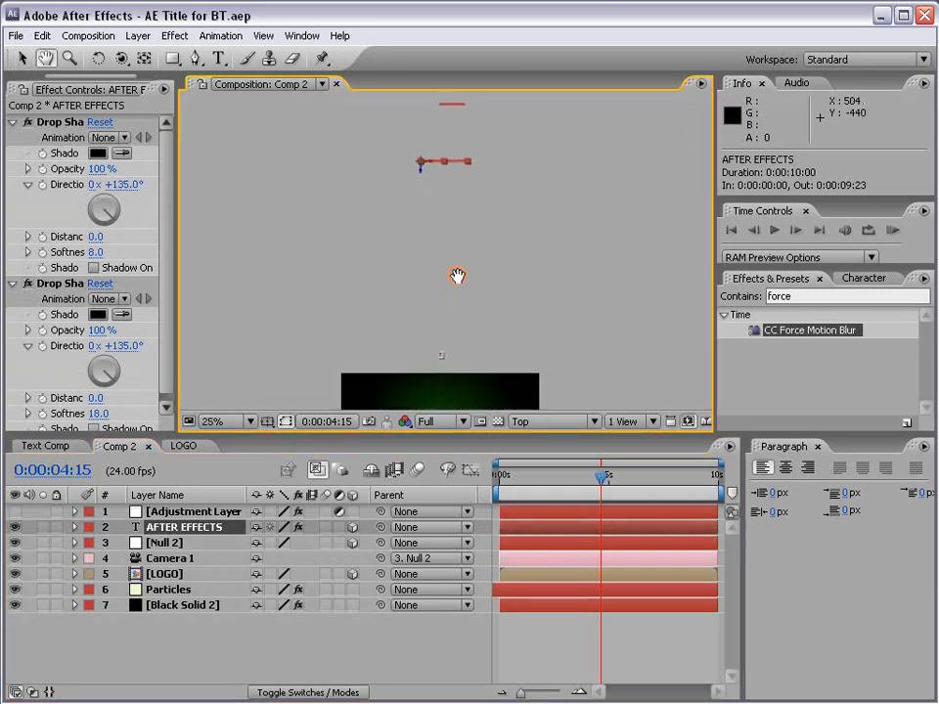
key(v)
key(h)
scroll(455, 197, up, 1)
drag(440, 195, 440, 331)
key(v)
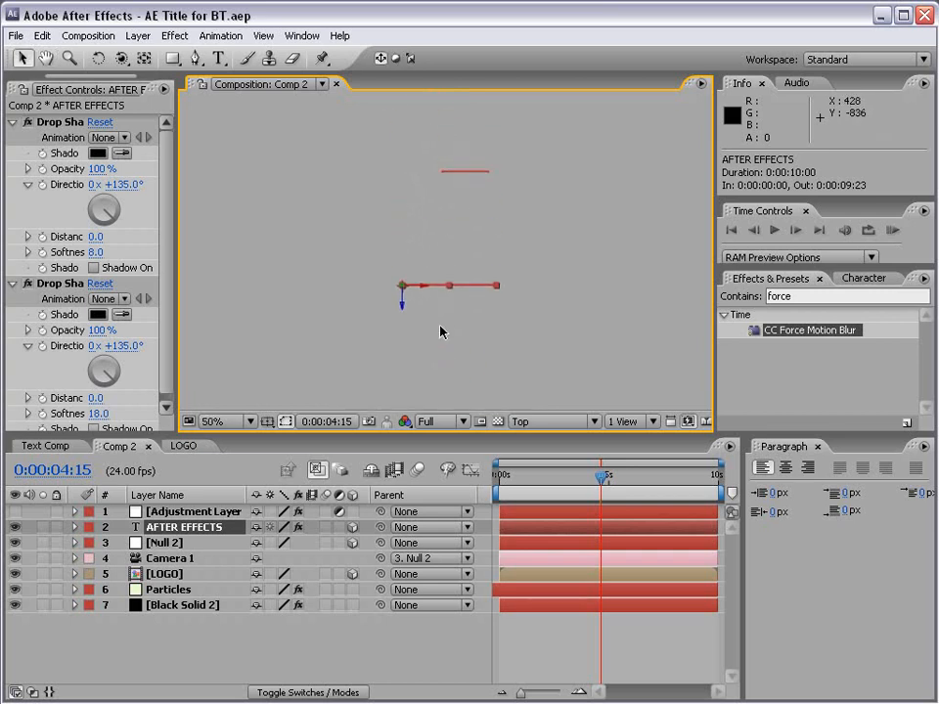
click(166, 546)
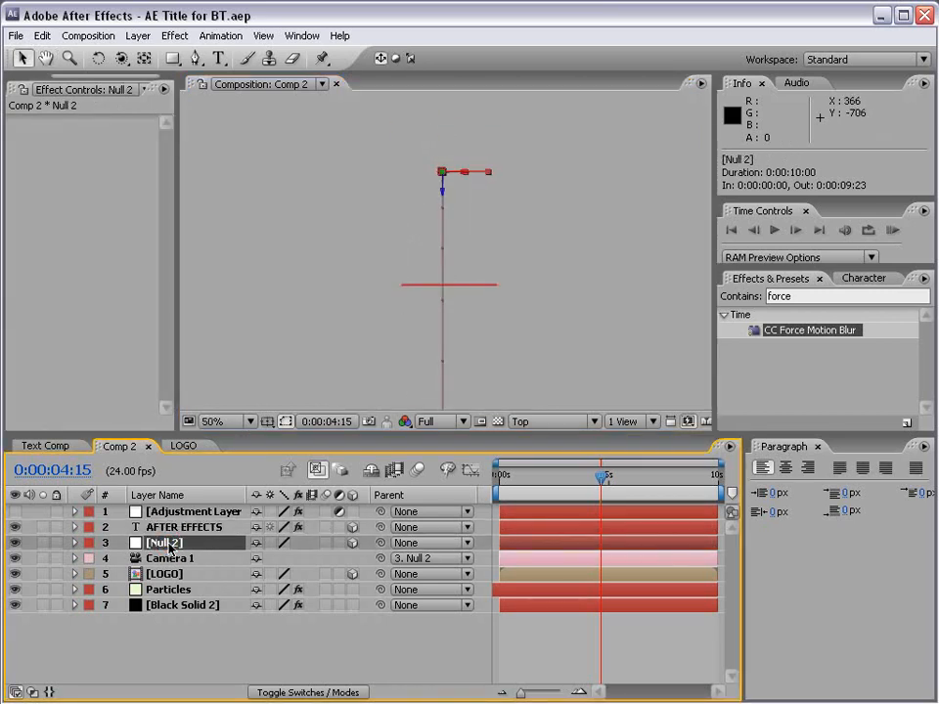
click(164, 528)
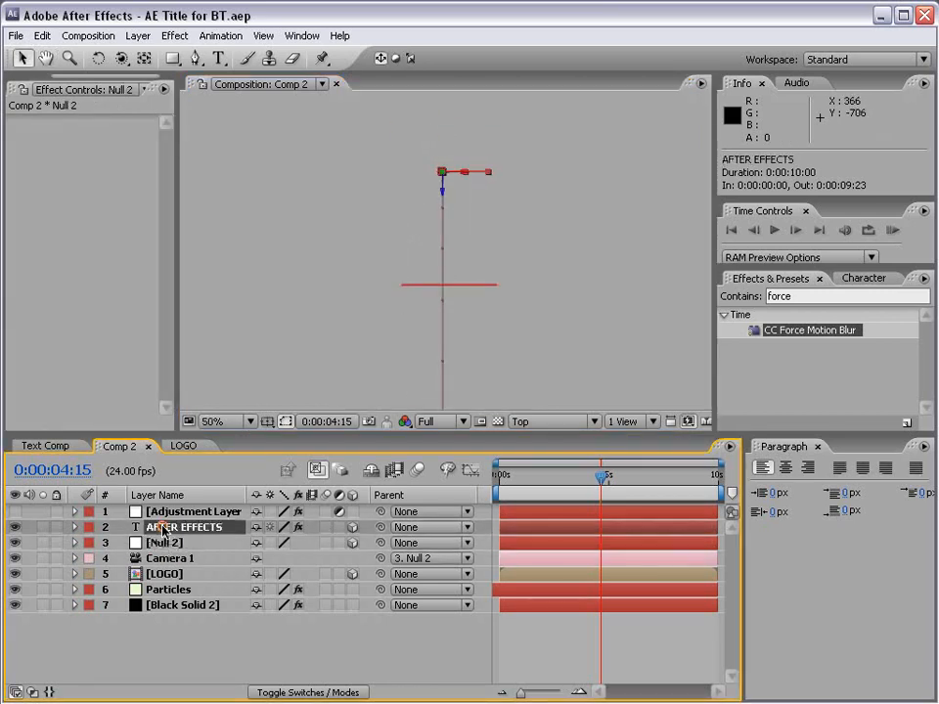
click(164, 544)
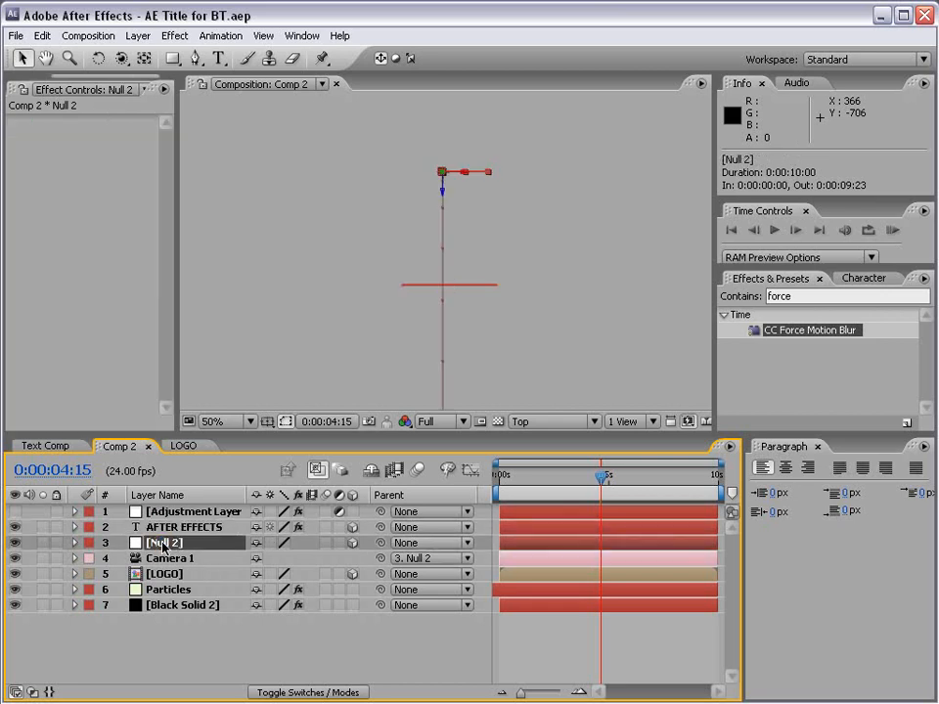
- Move the AFTER EFFECTS text along its Z axis to about 1414 so it lines up with Null 2
click(166, 528)
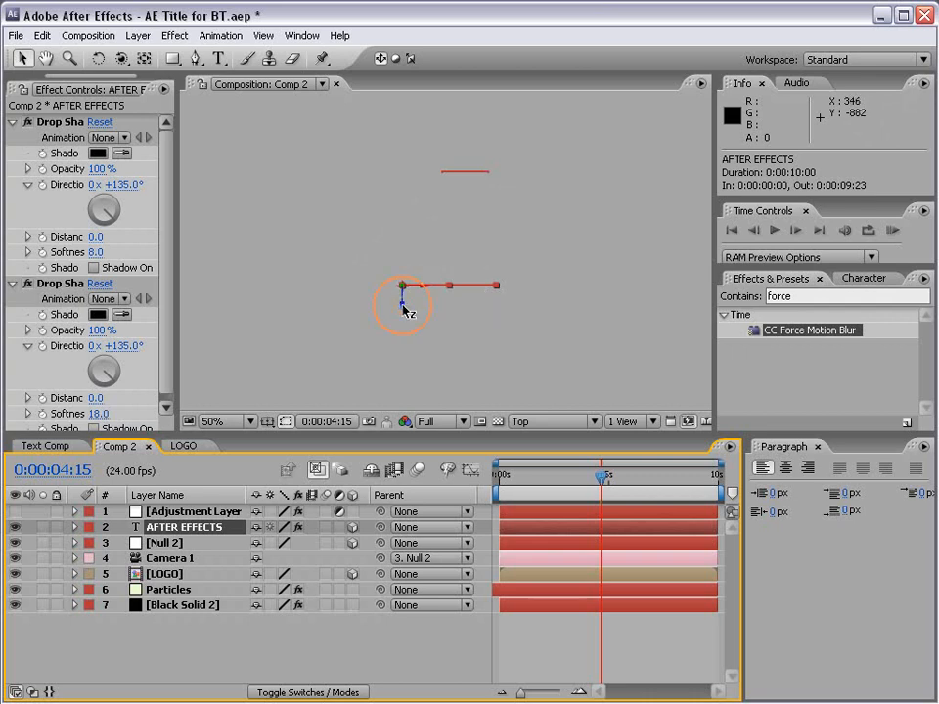
drag(403, 306, 398, 194)
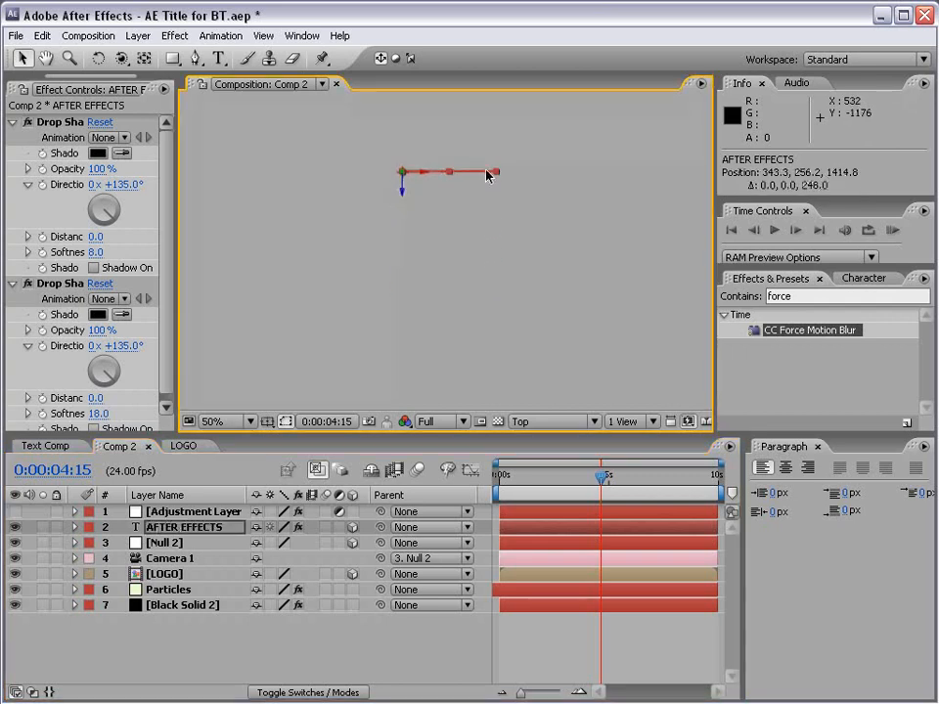
key(h)
scroll(455, 170, up, 1)
drag(422, 128, 430, 284)
scroll(429, 284, up, 1)
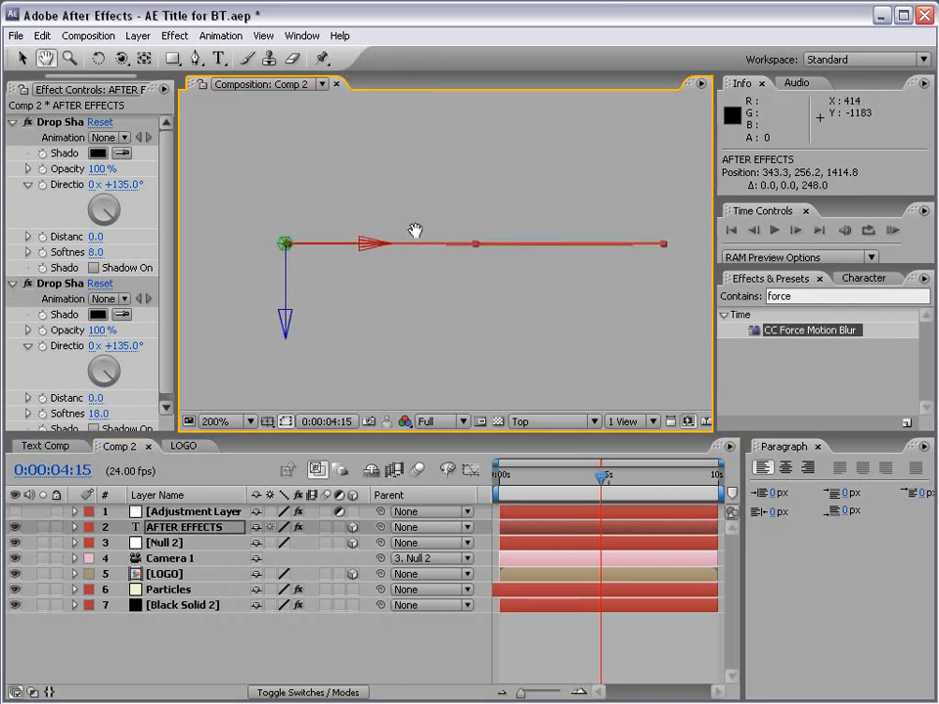
key(v)
drag(287, 321, 283, 324)
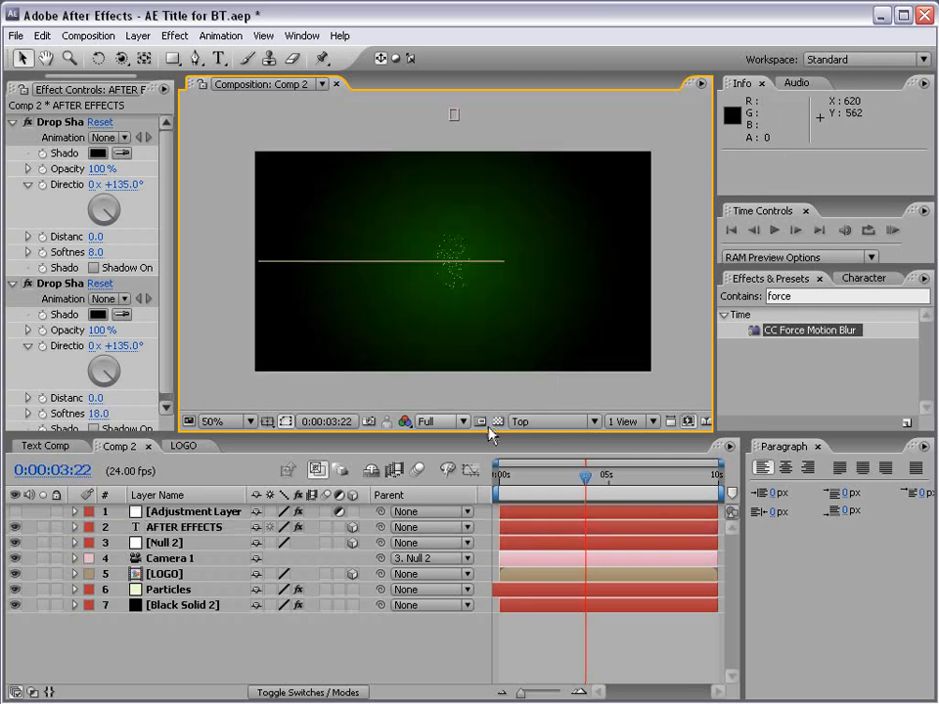
- Return to the Active Camera view and set the AFTER EFFECTS layer's Scale to 148%
click(546, 422)
click(555, 440)
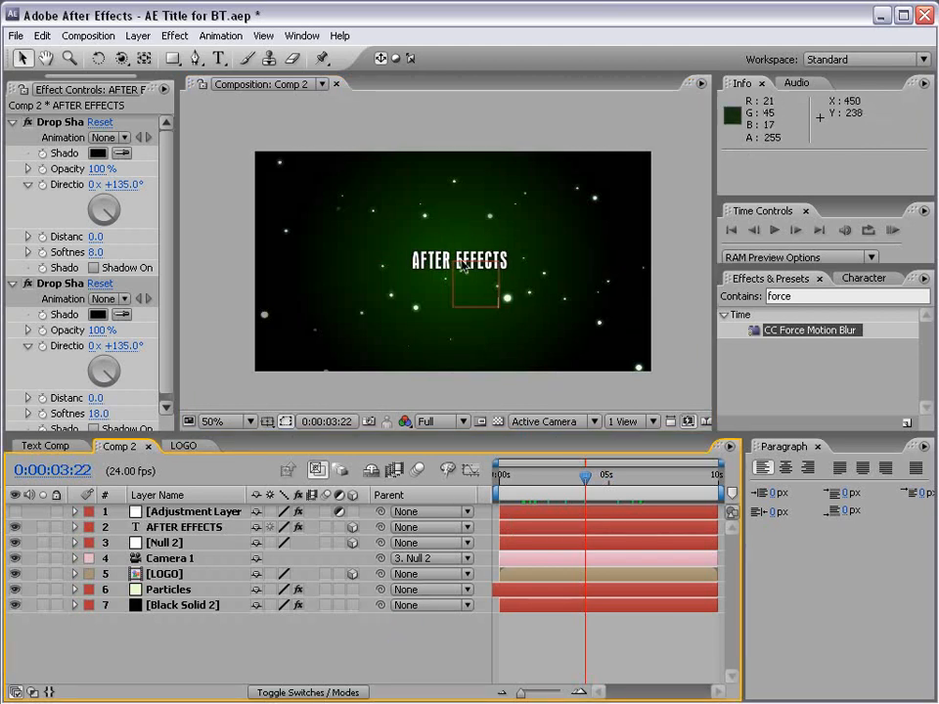
click(186, 527)
key(s)
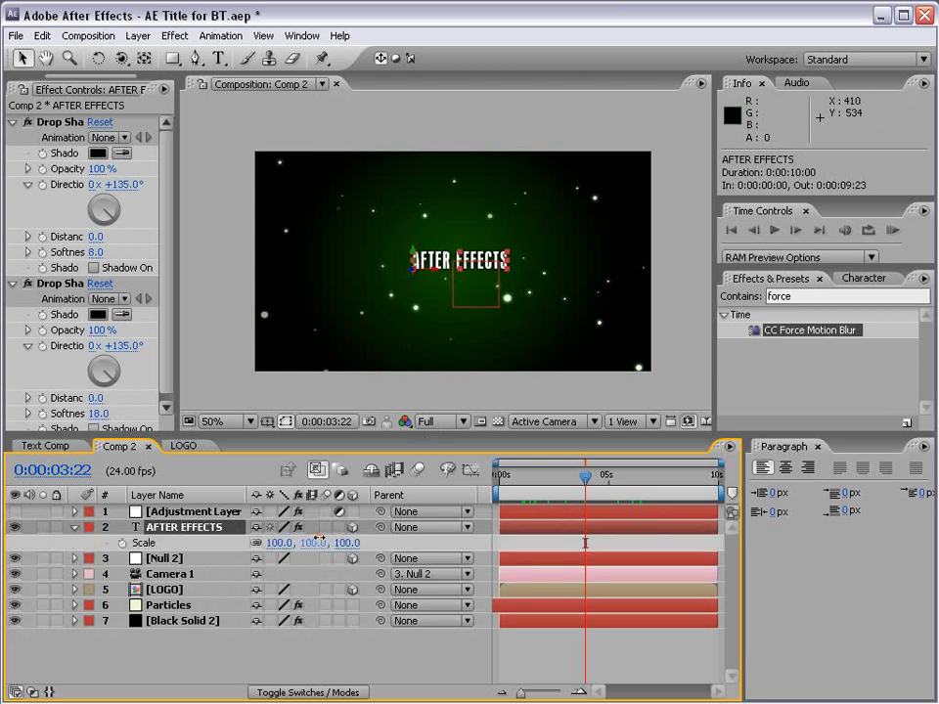
drag(319, 542, 366, 542)
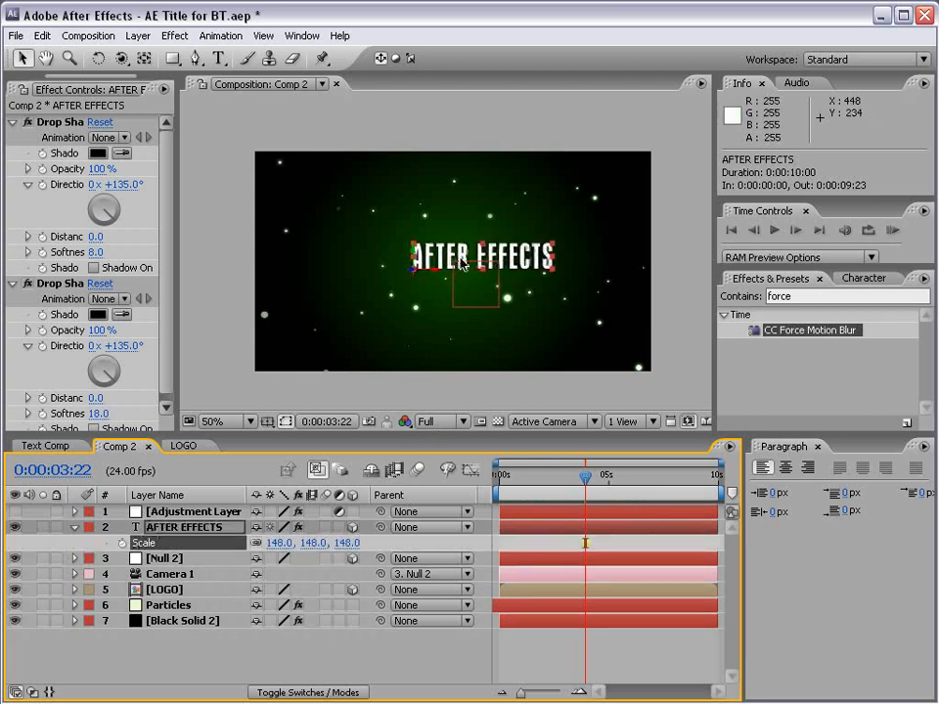
- Center the AFTER EFFECTS text in the frame against the title-safe guides and scrub back to 0:00:03:02
drag(462, 263, 485, 260)
key(apostrophe)
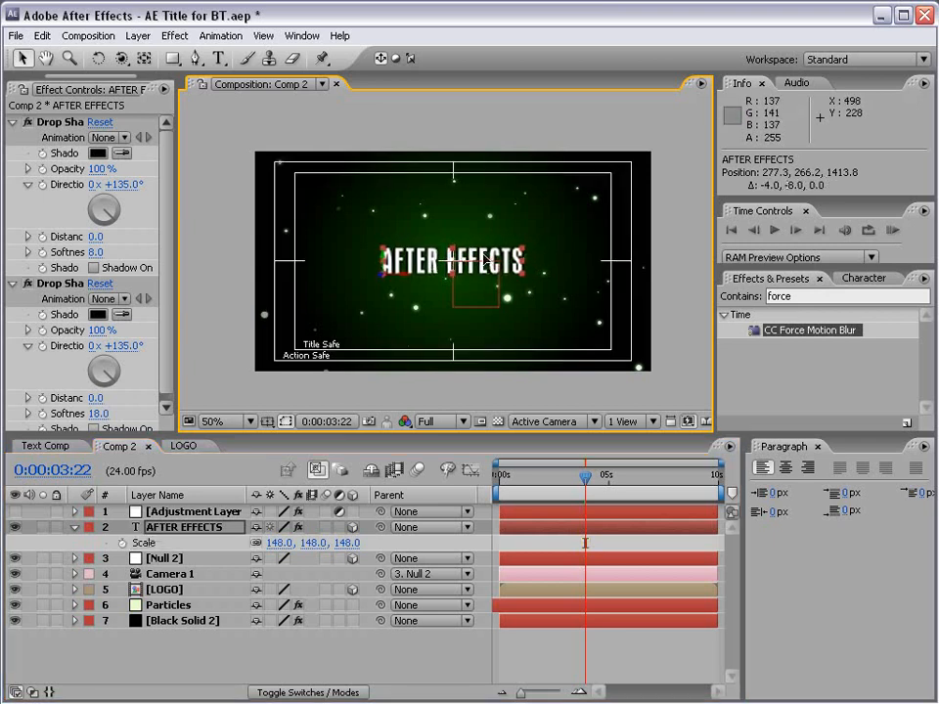
key(apostrophe)
click(497, 352)
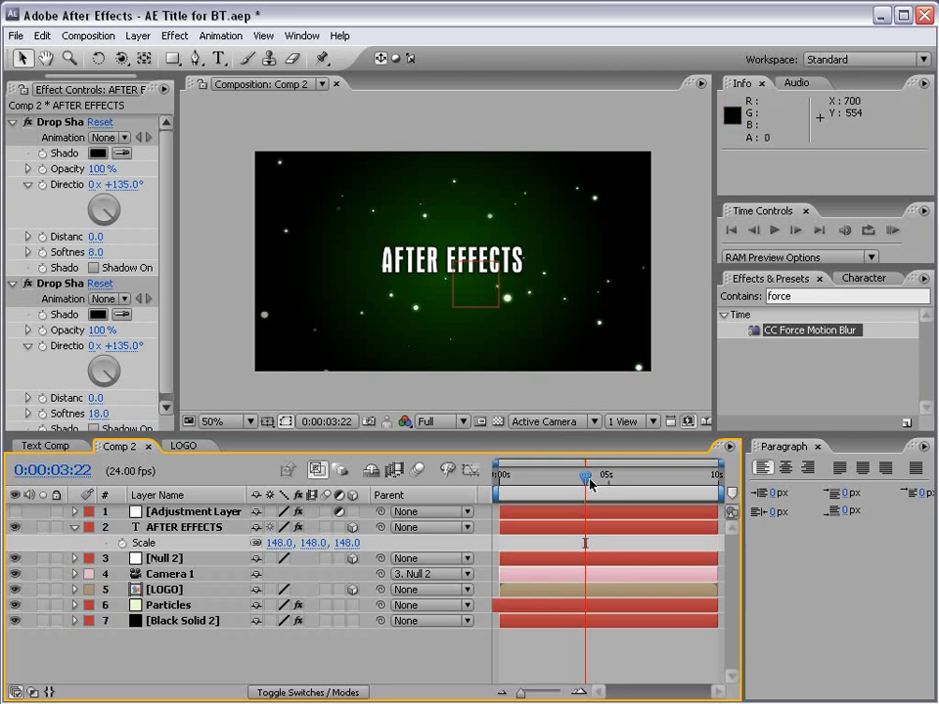
mouse_move(585, 477)
mouse_down()
mouse_move(528, 480)
mouse_move(568, 479)
mouse_up()
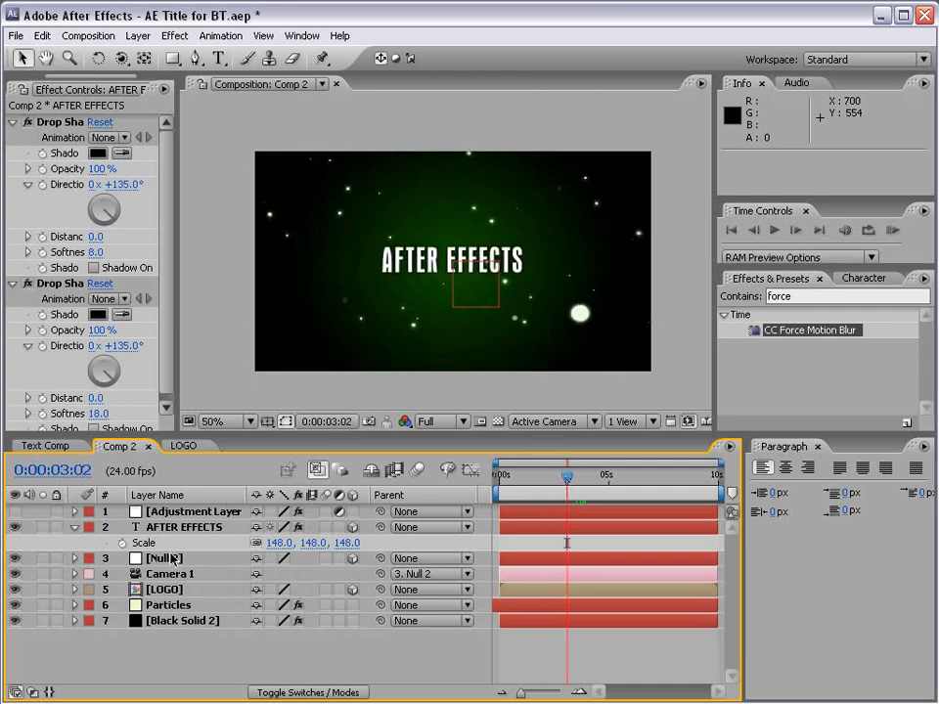
click(172, 558)
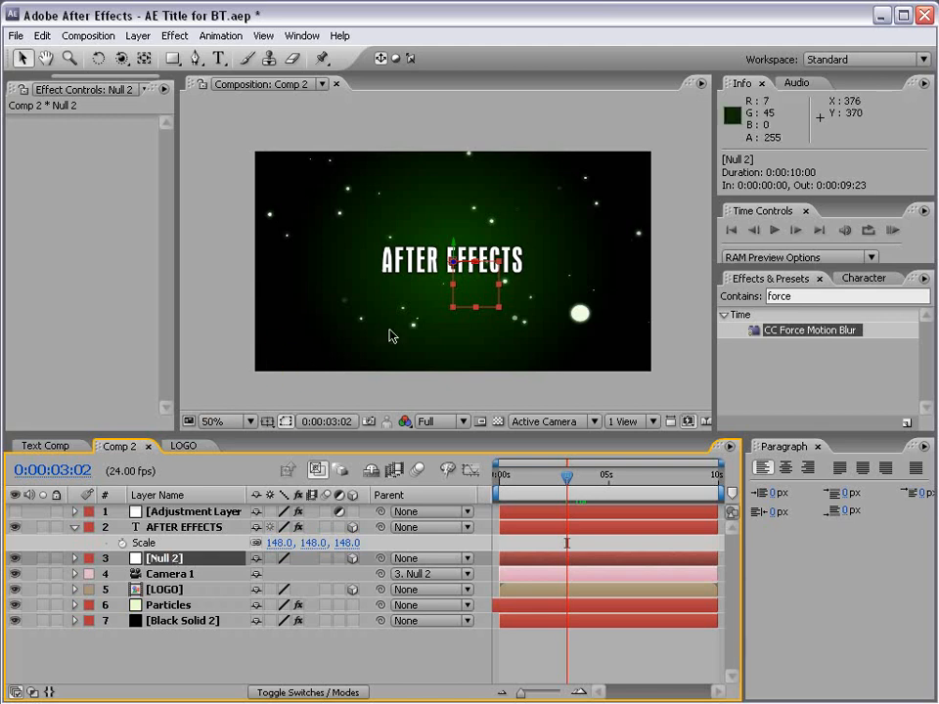
key(w)
drag(453, 254, 496, 252)
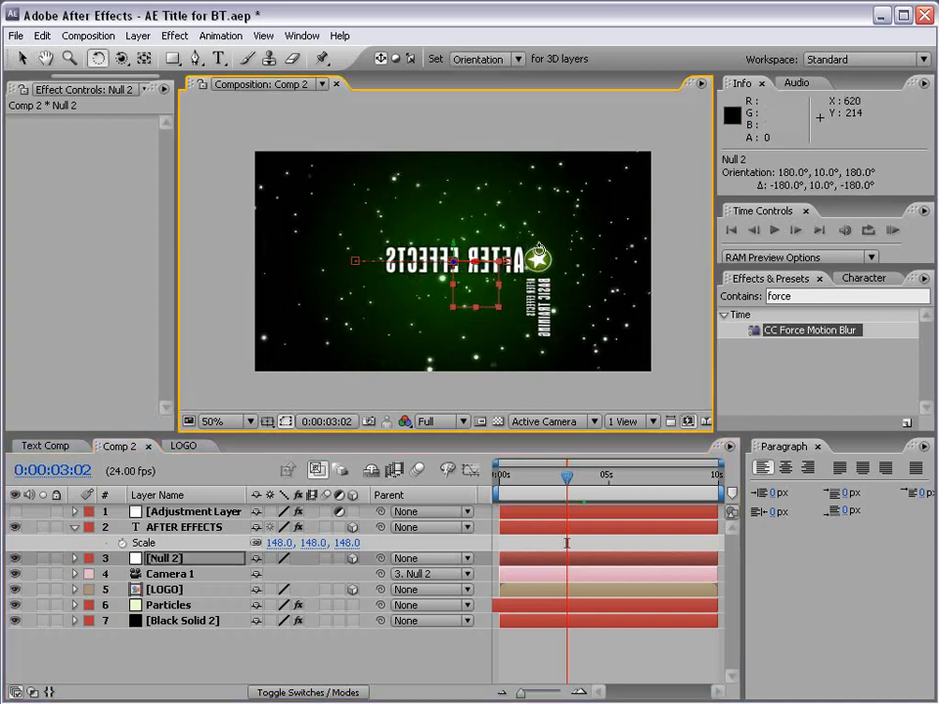
key(ctrl+z)
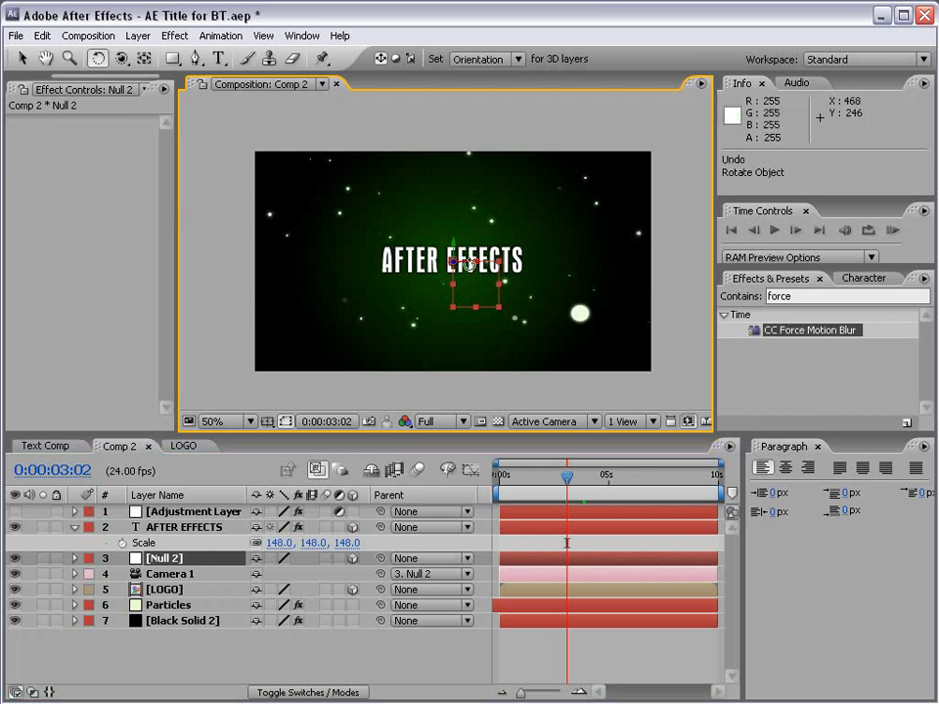
drag(467, 279, 469, 306)
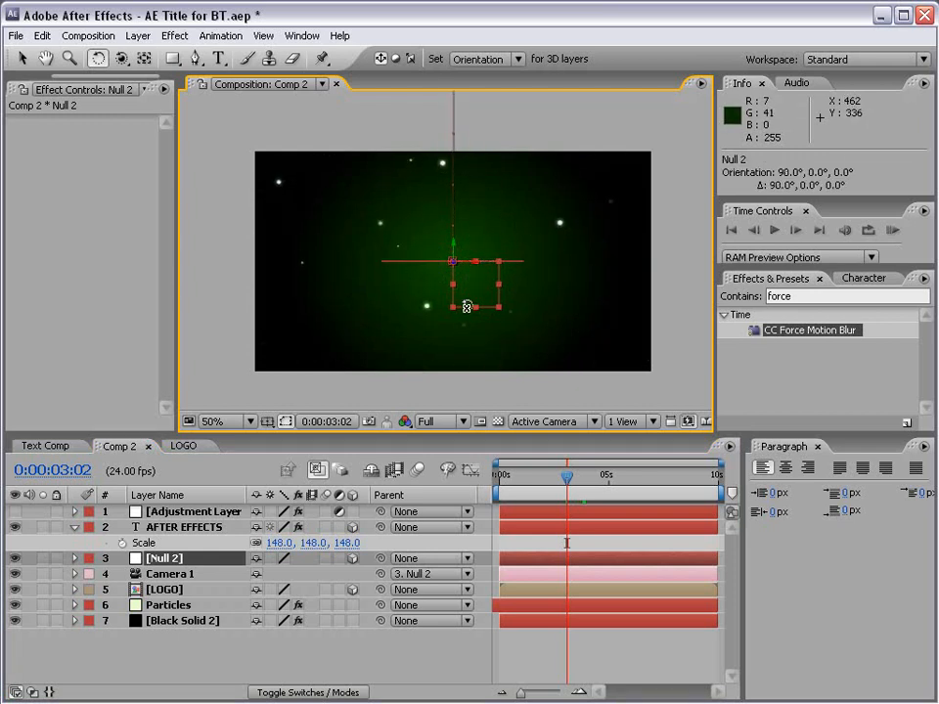
key(ctrl+z)
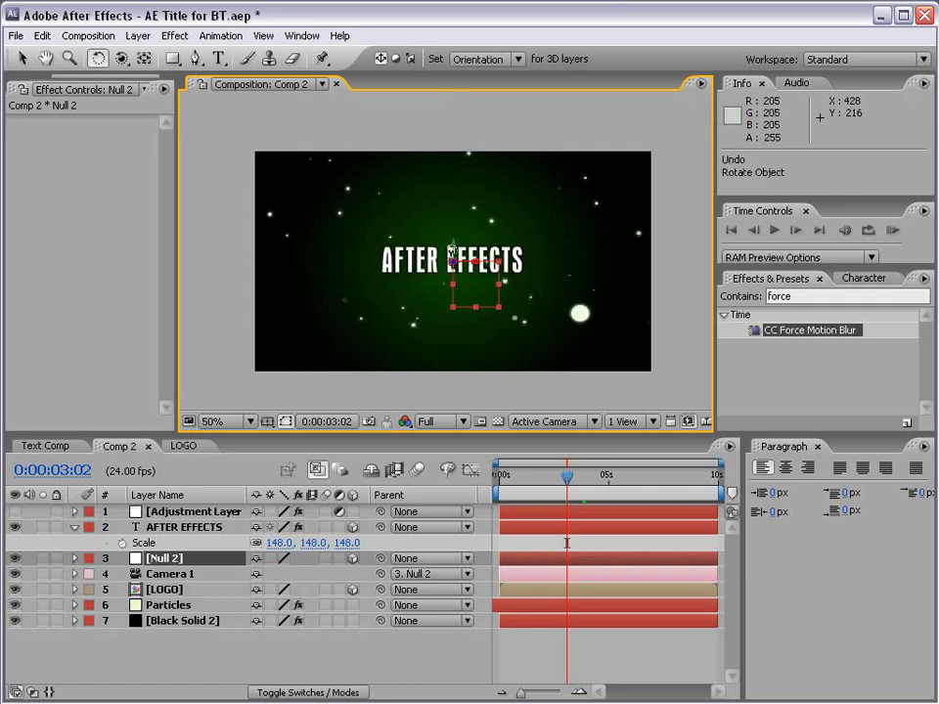
drag(452, 255, 416, 252)
key(ctrl+z)
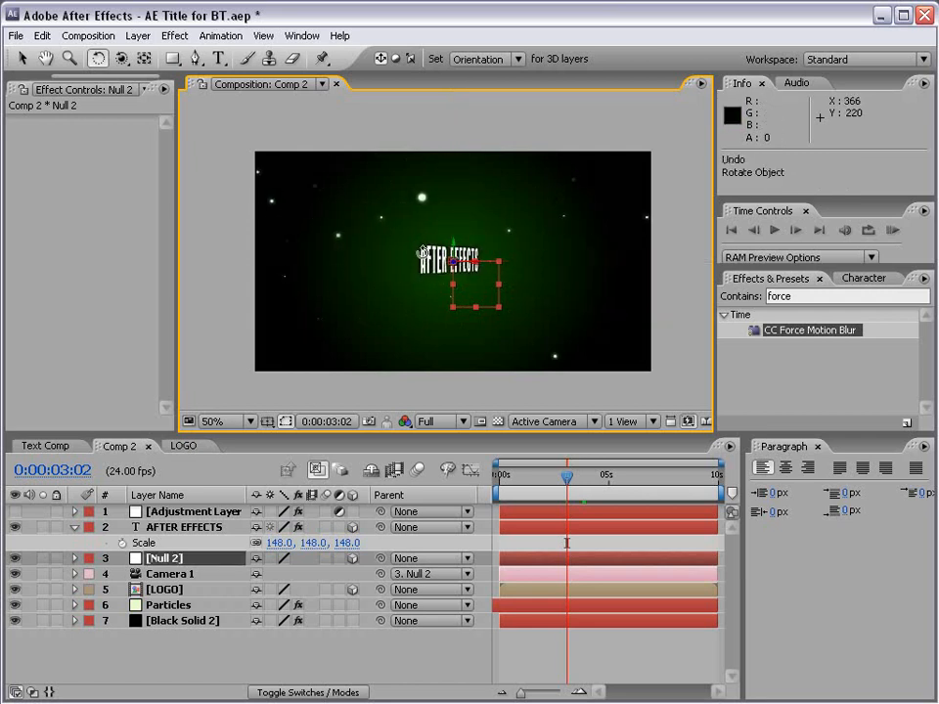
- Reveal Null 2's keyframes and rotate the null to an Orientation of 0°, 90°, 0° at 0:00:04:08
click(192, 561)
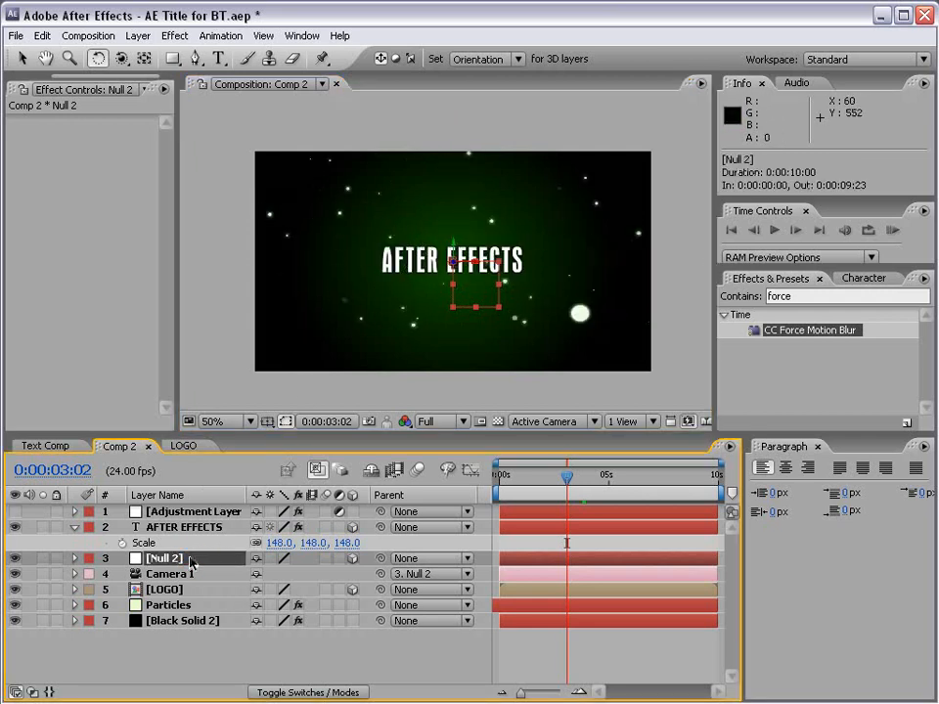
key(u)
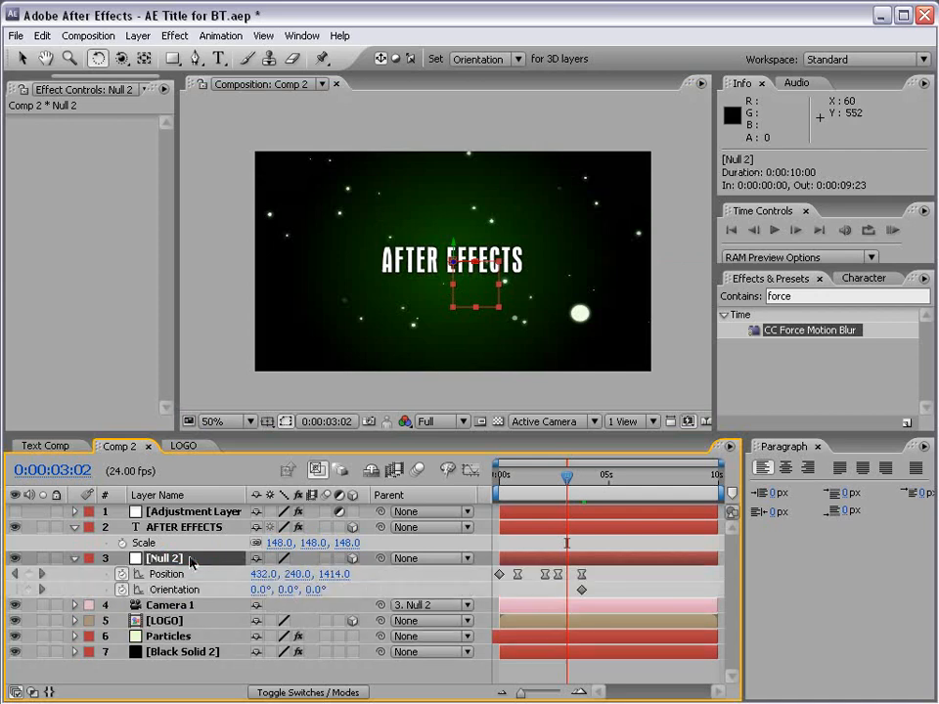
key(equal)
drag(523, 479, 597, 481)
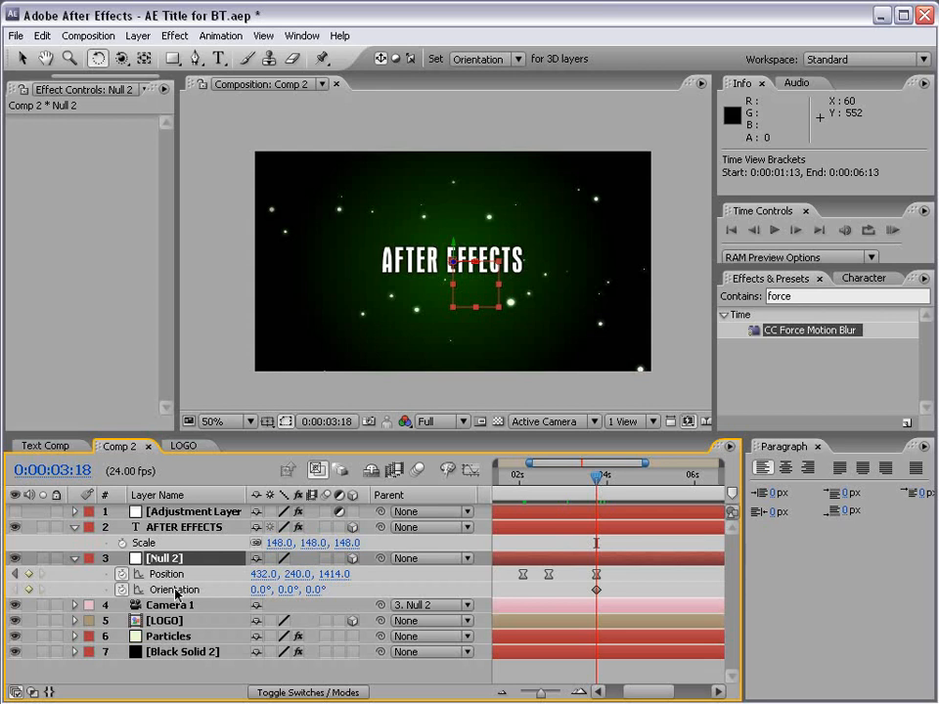
drag(596, 481, 620, 481)
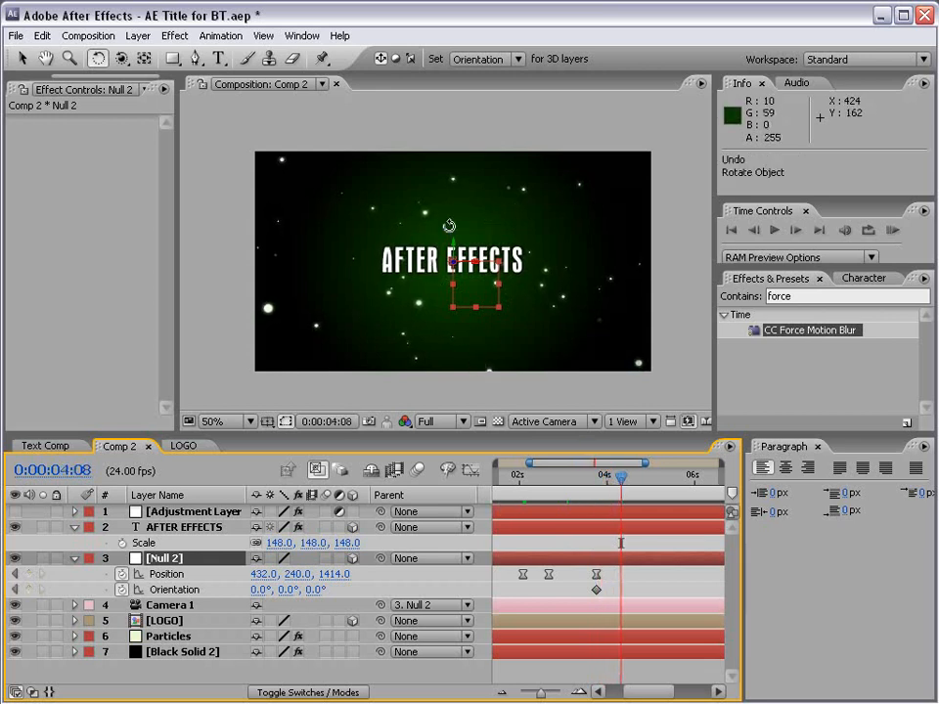
drag(454, 253, 419, 252)
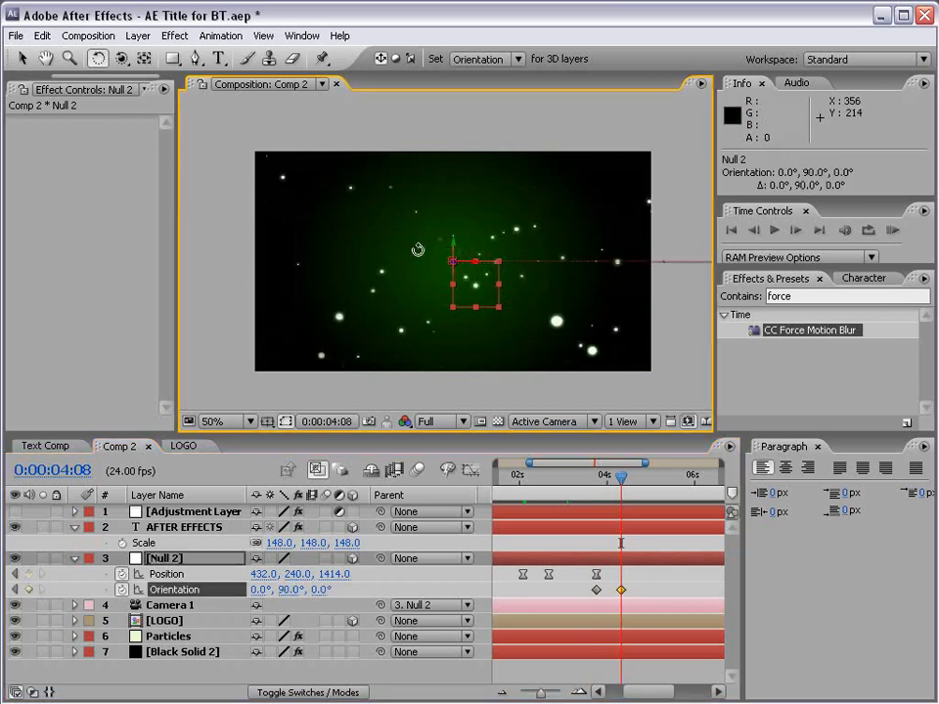
- Apply Easy Ease to Null 2's two Orientation keyframes and scrub through the camera turn
mouse_move(621, 476)
mouse_down()
mouse_move(596, 479)
mouse_move(623, 480)
mouse_up()
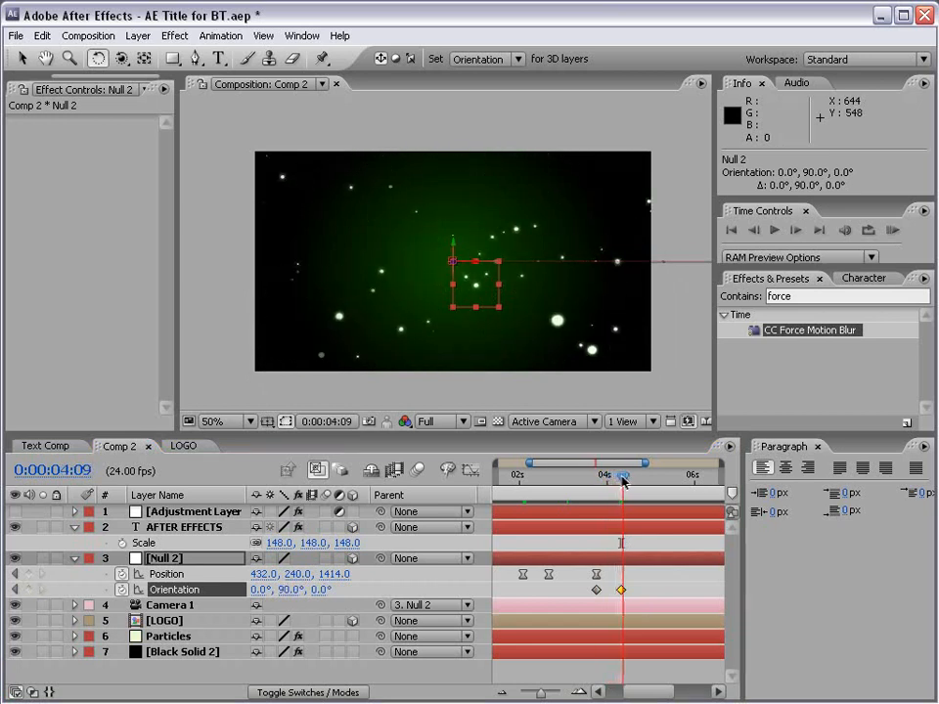
drag(638, 593, 579, 598)
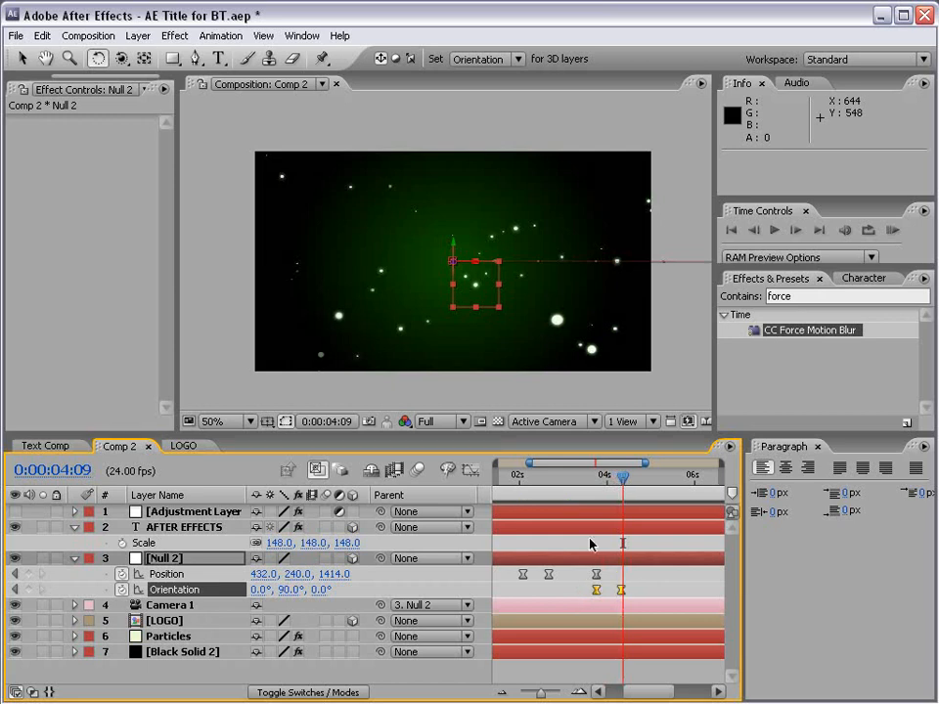
drag(599, 479, 622, 479)
click(642, 568)
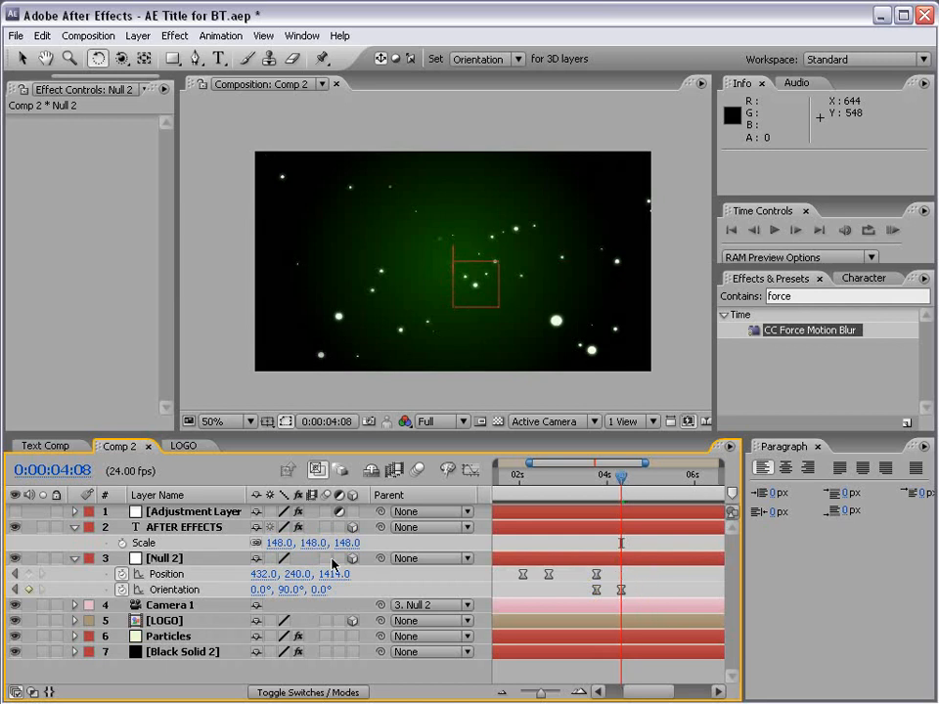
- Trim the end of the AFTER EFFECTS text layer to 0:00:04:08
click(178, 528)
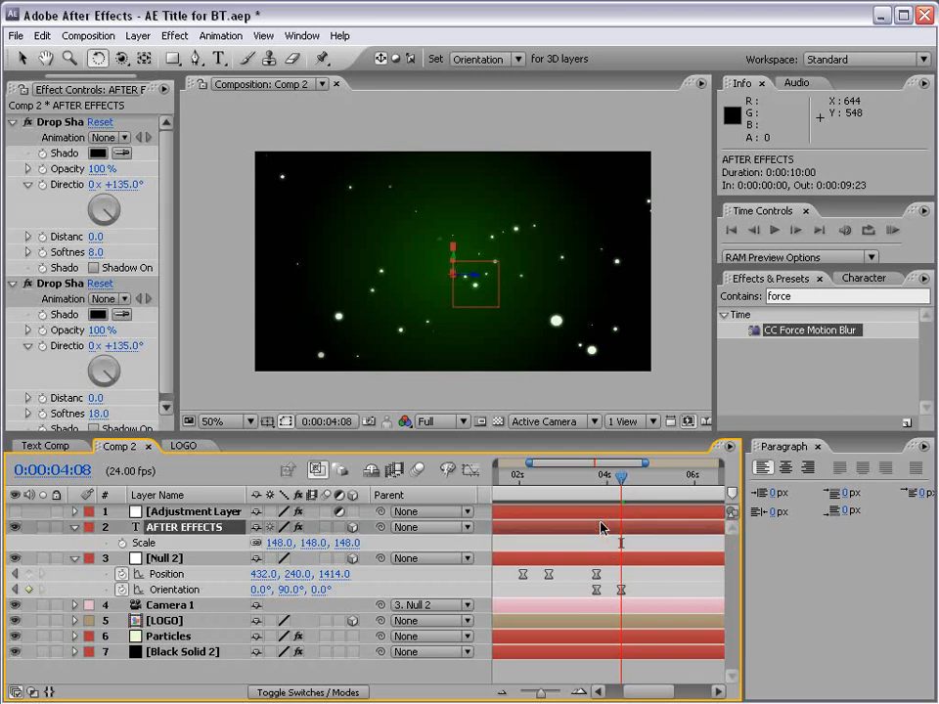
key(alt+])
key(ctrl+z)
key(minus)
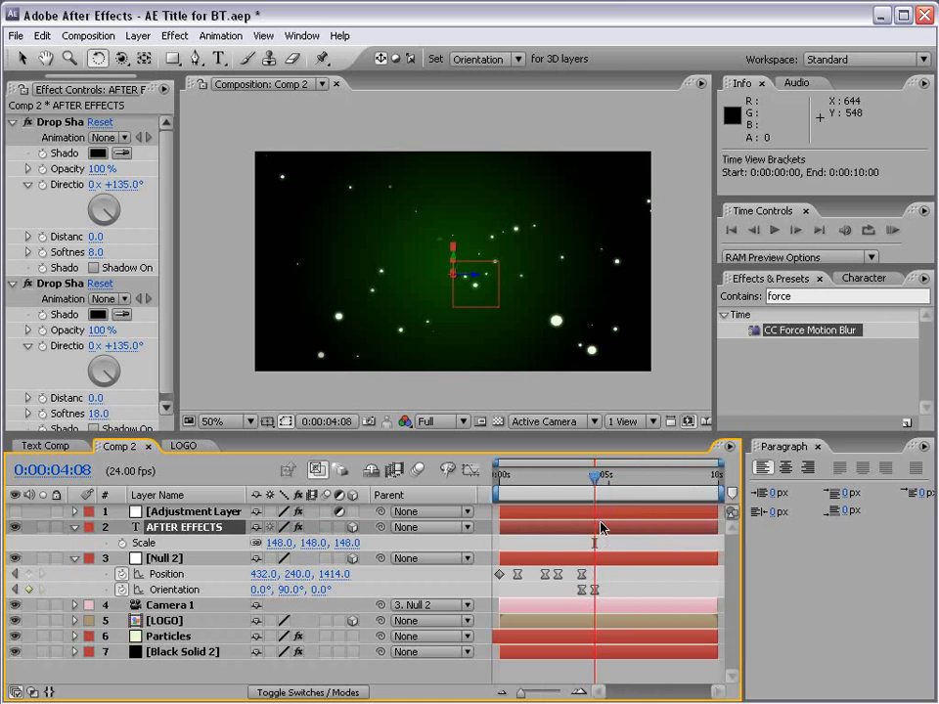
drag(717, 529, 596, 527)
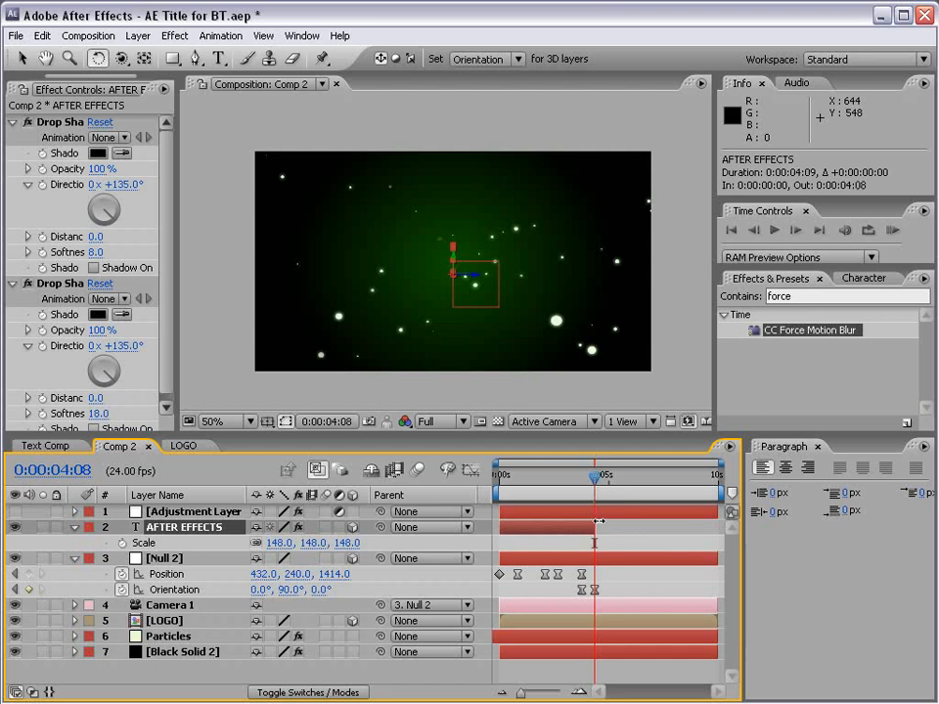
key(equal)
key(equal)
key(equal)
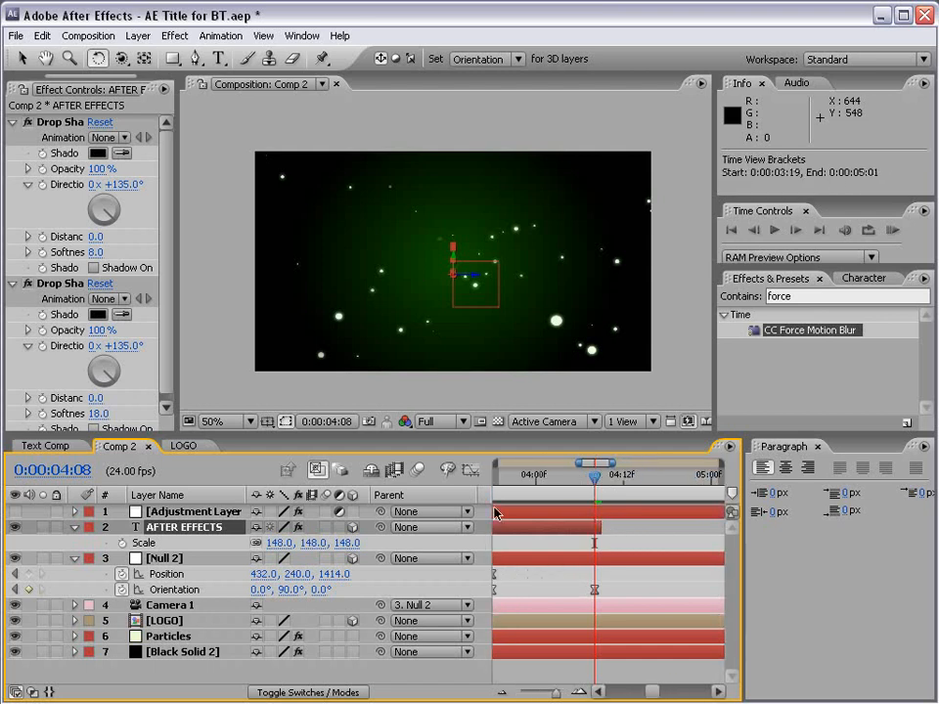
click(638, 548)
- Duplicate the AFTER EFFECTS text, orient the copy to 0°, 90°, 0° and move it along Z to about 1550 to center it
click(516, 529)
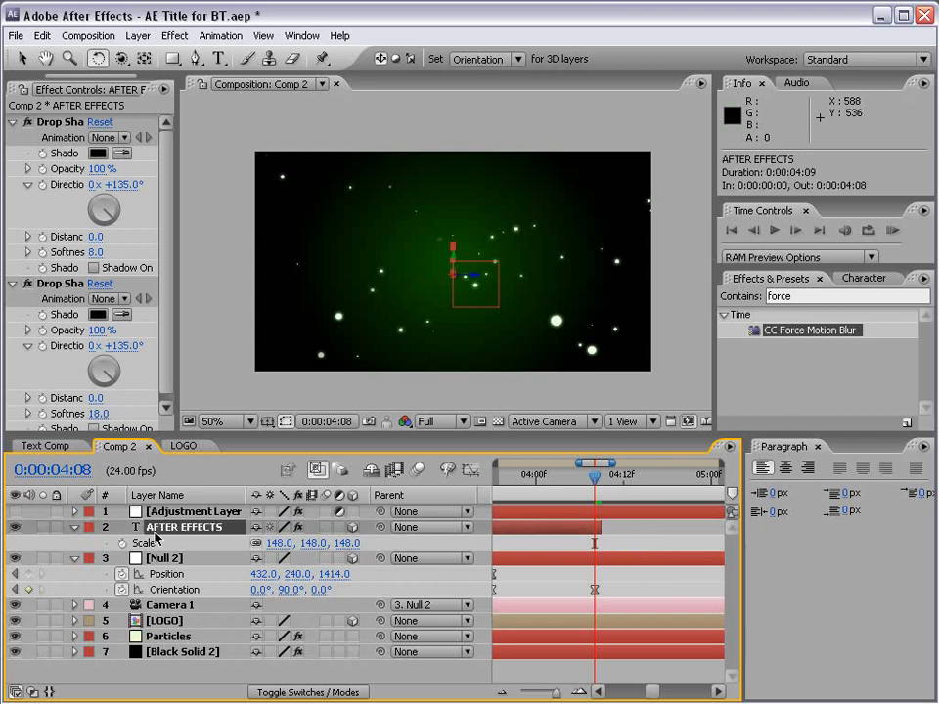
key(ctrl+d)
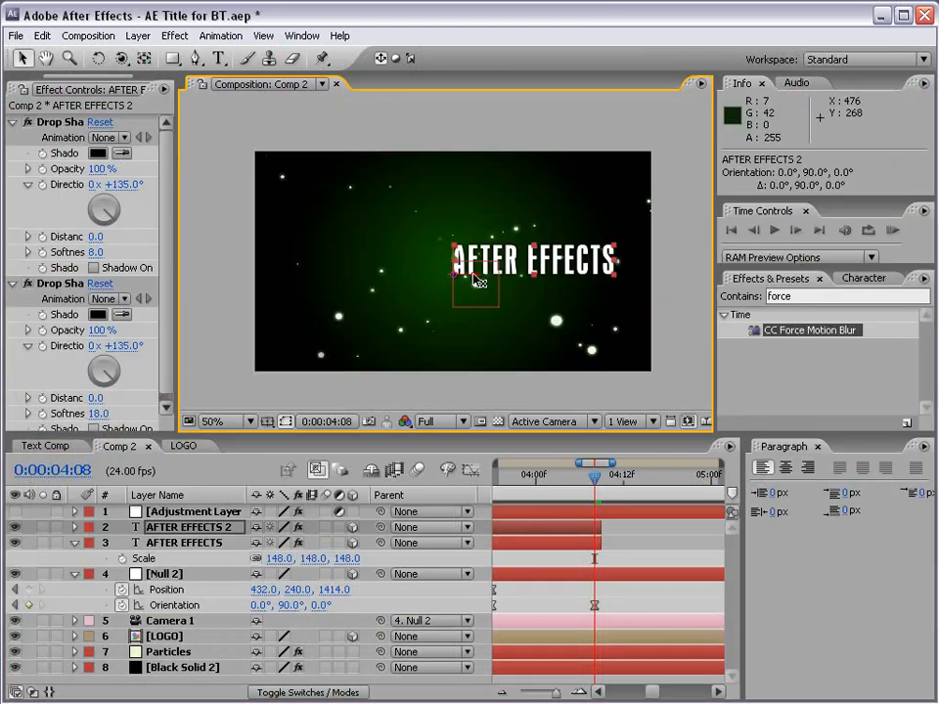
drag(440, 280, 422, 286)
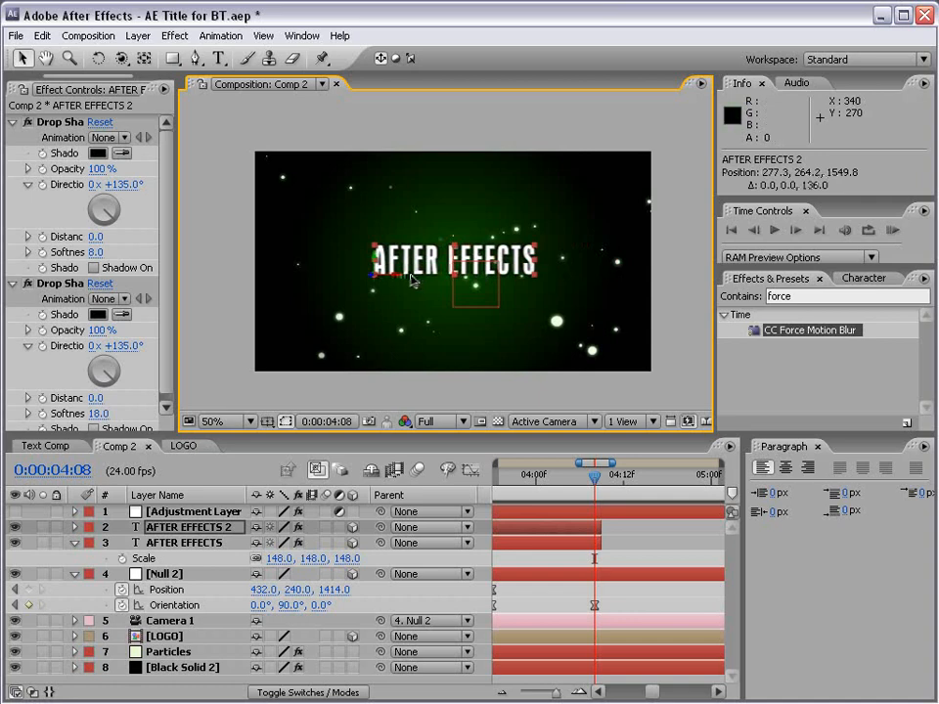
- Extend the AFTER EFFECTS 2 layer to the end of the comp at 0:00:09:23 and trim its start to 0:00:03:17
drag(595, 476, 508, 480)
click(568, 603)
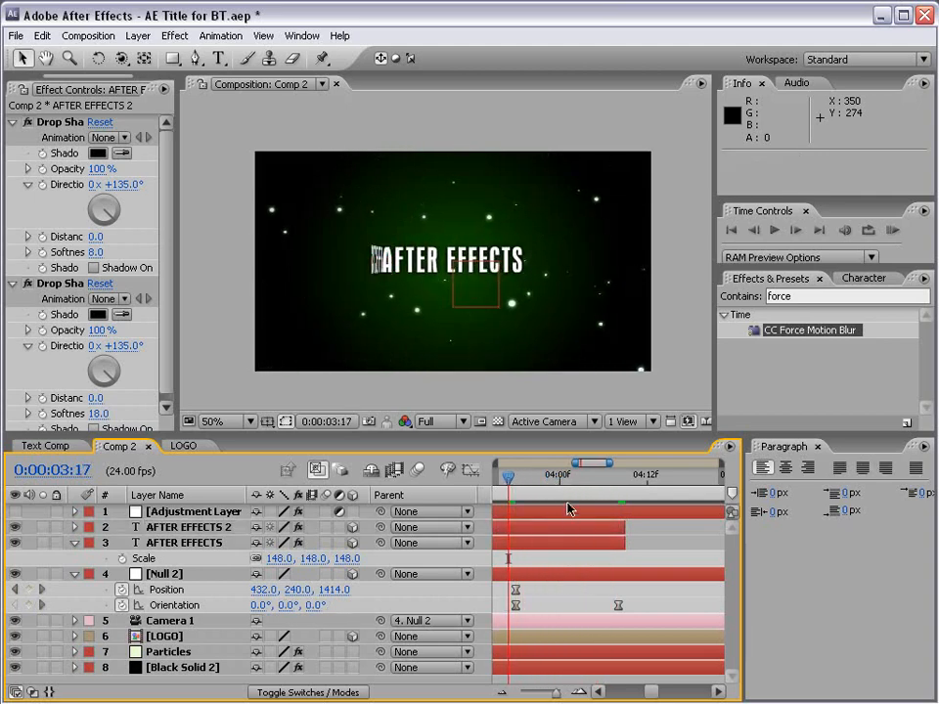
key(minus)
key(minus)
click(511, 526)
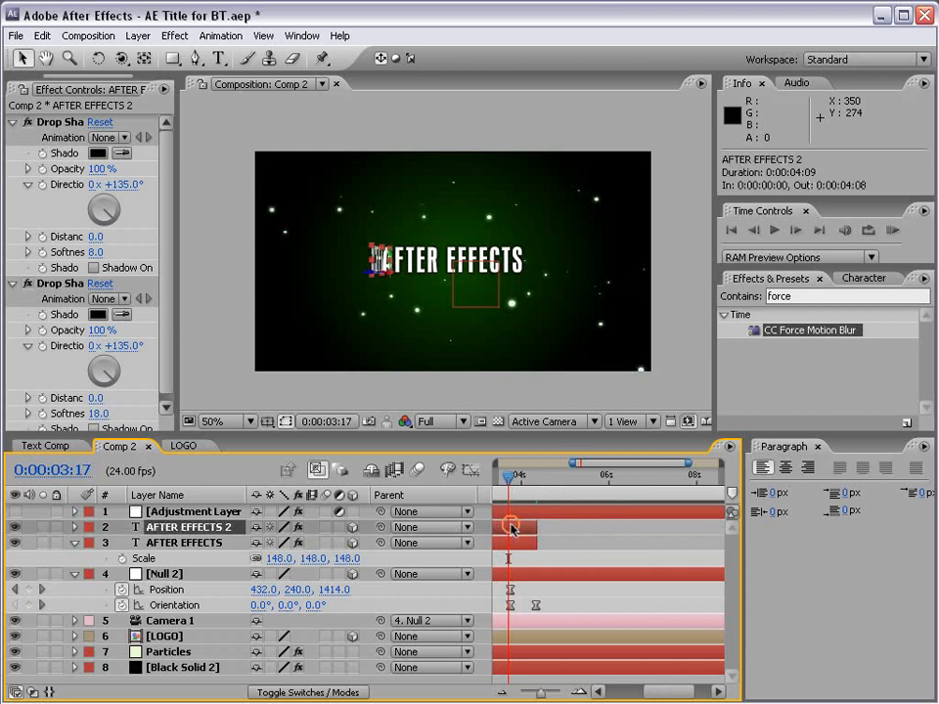
drag(533, 533, 704, 530)
key(minus)
key(minus)
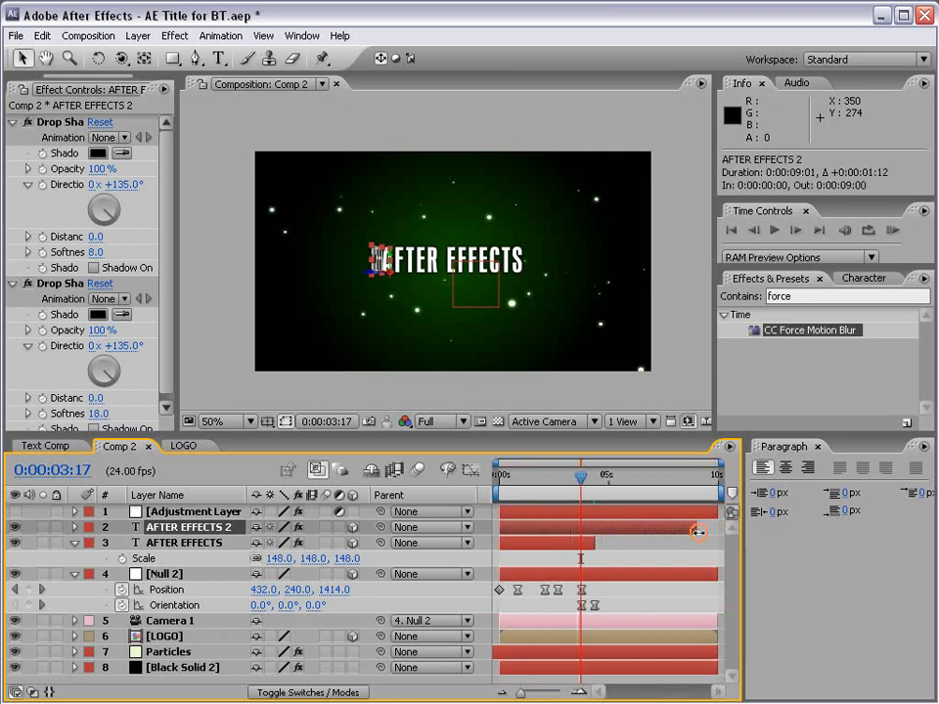
drag(500, 528, 582, 529)
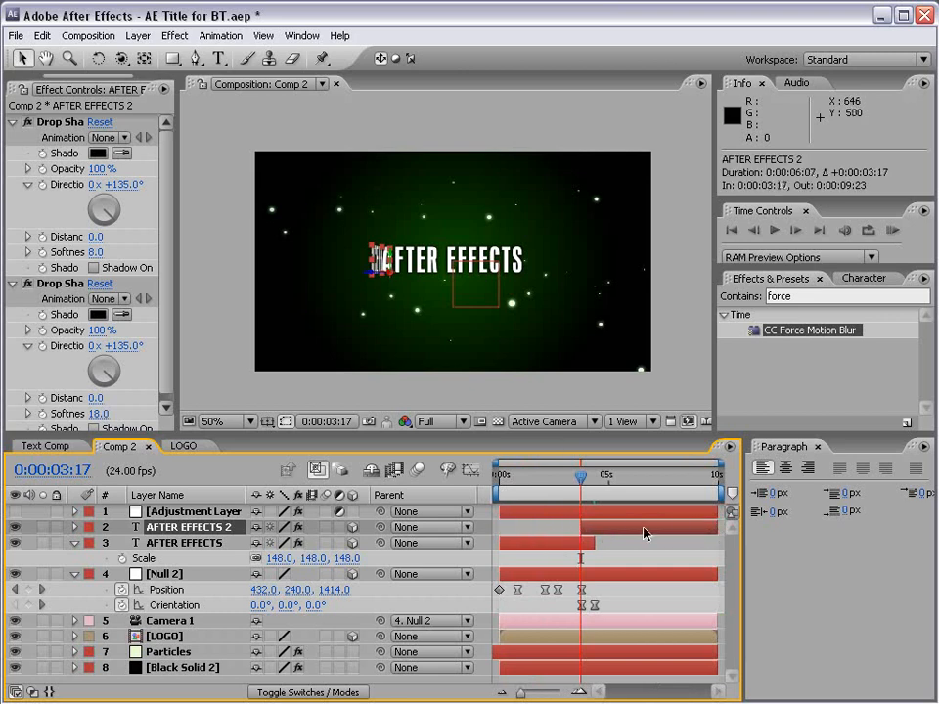
- Trim the start of the AFTER EFFECTS 2 layer to 0:00:03:21
key(equal)
key(equal)
key(equal)
drag(582, 479, 603, 486)
click(609, 475)
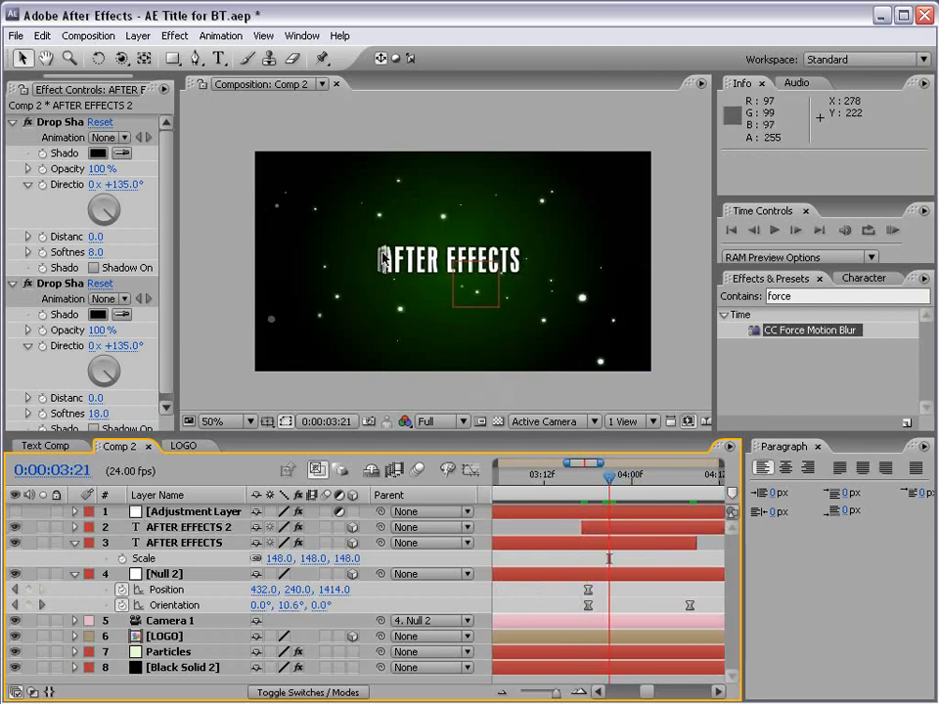
click(607, 529)
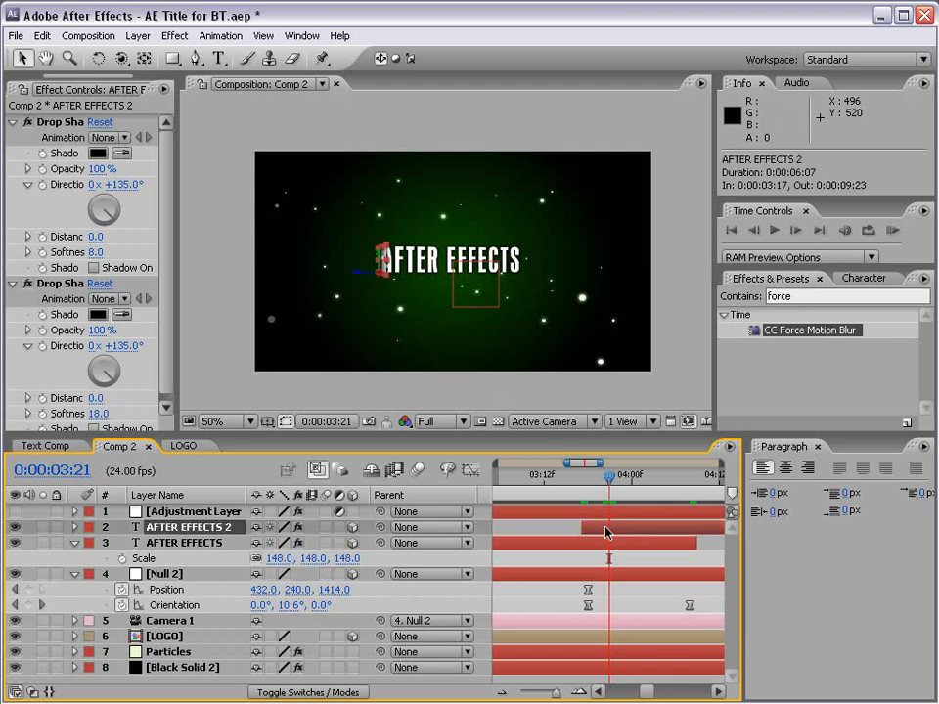
drag(584, 528, 602, 533)
click(582, 526)
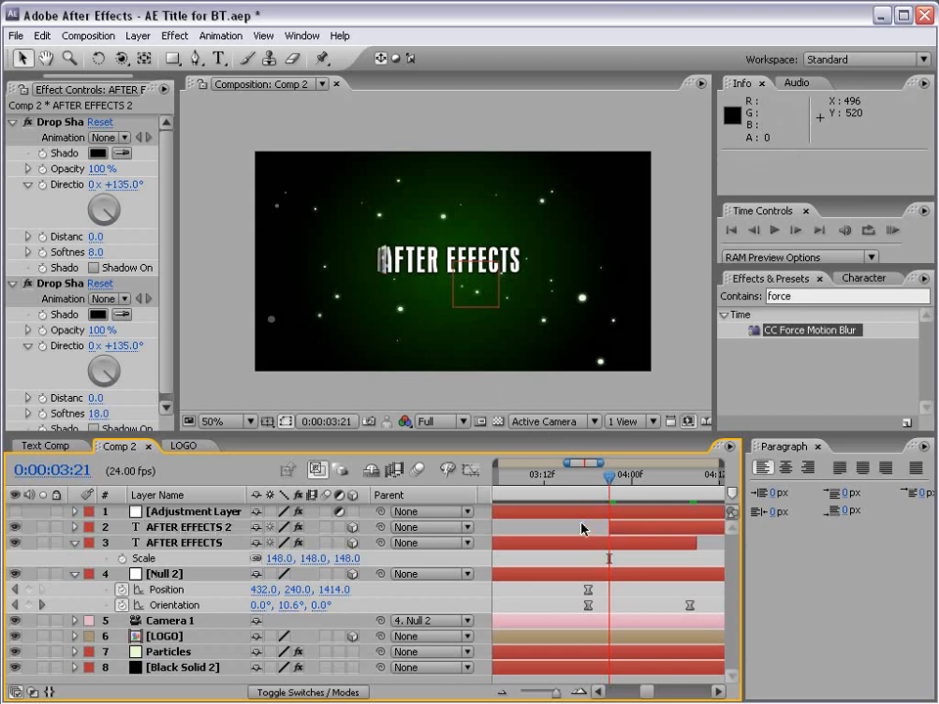
- Step frame by frame around 0:00:03:21 to examine how the two text layers overlap during the turn
key(Page_Up)
key(Page_Down)
key(Page_Down)
key(Page_Down)
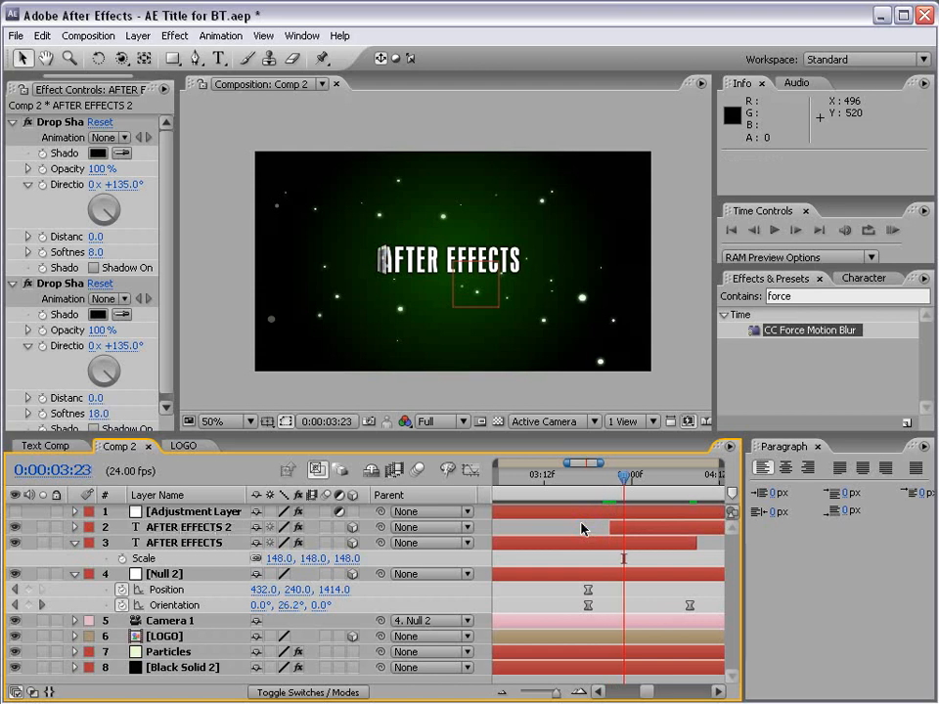
key(Page_Down)
key(Page_Down)
key(Page_Up)
key(Page_Up)
key(Page_Up)
key(Page_Up)
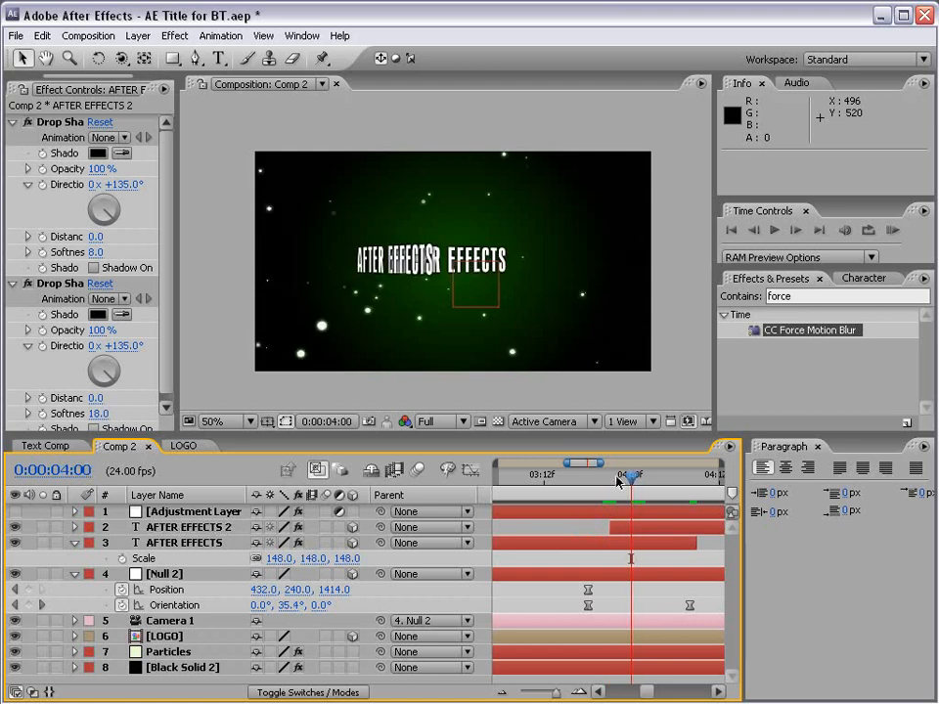
- Keyframe the original AFTER EFFECTS layer's Opacity from 100% at 0:00:03:21 to 0% at 0:00:04:04
click(620, 545)
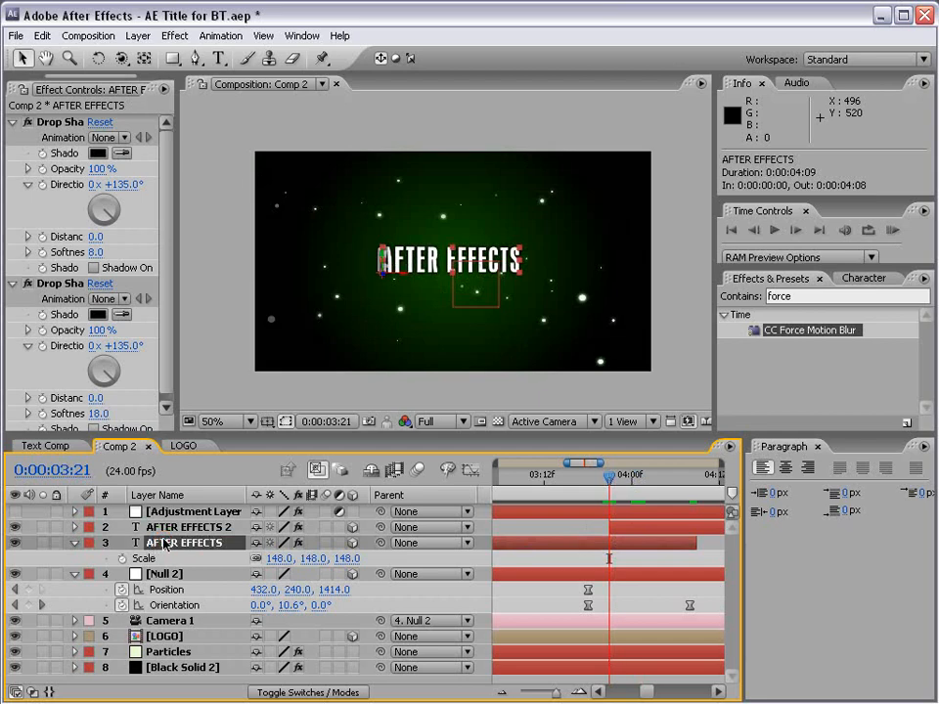
key(t)
click(27, 558)
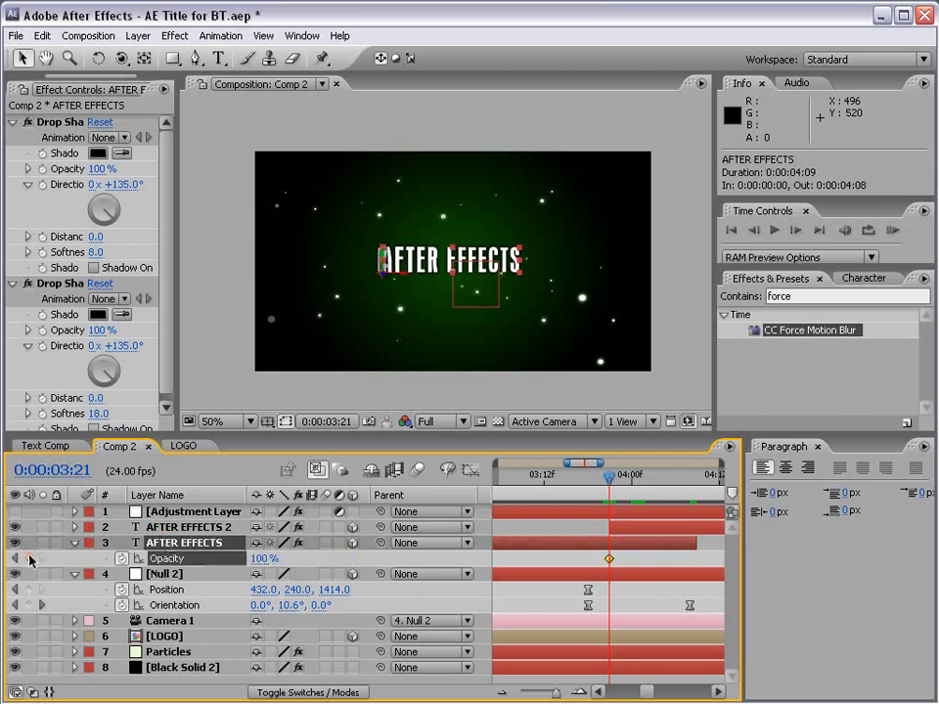
click(162, 559)
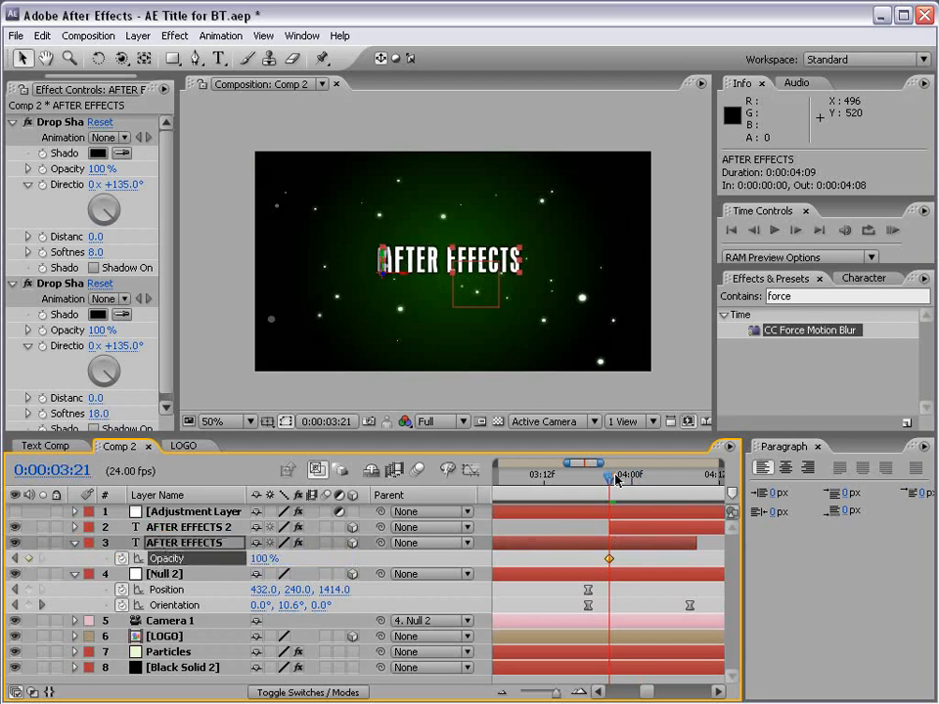
drag(616, 479, 653, 479)
click(262, 559)
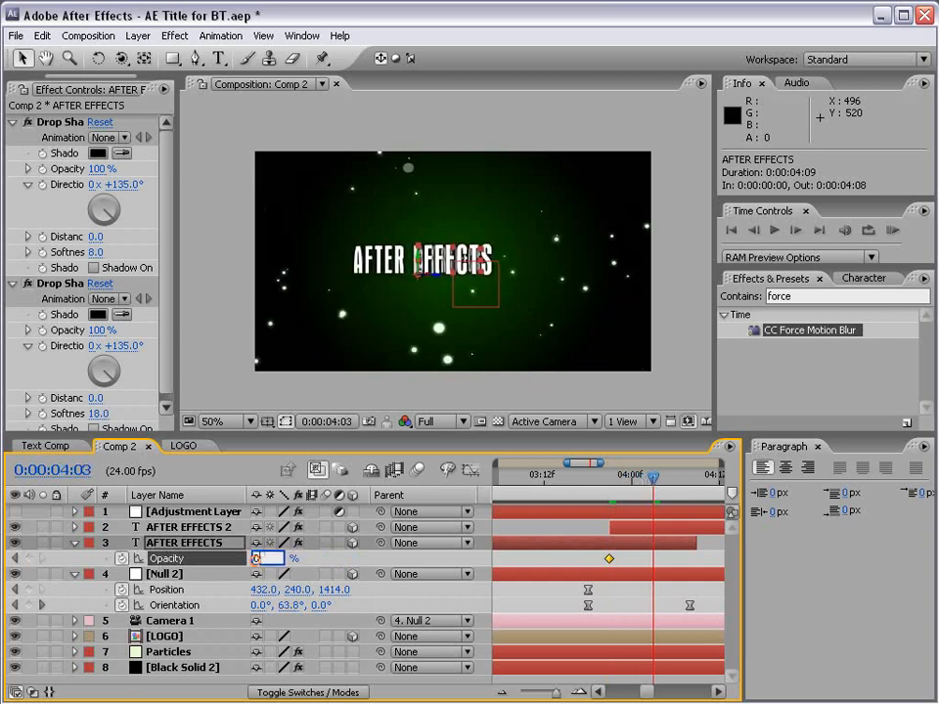
text(0)
key(Return)
drag(653, 559, 660, 559)
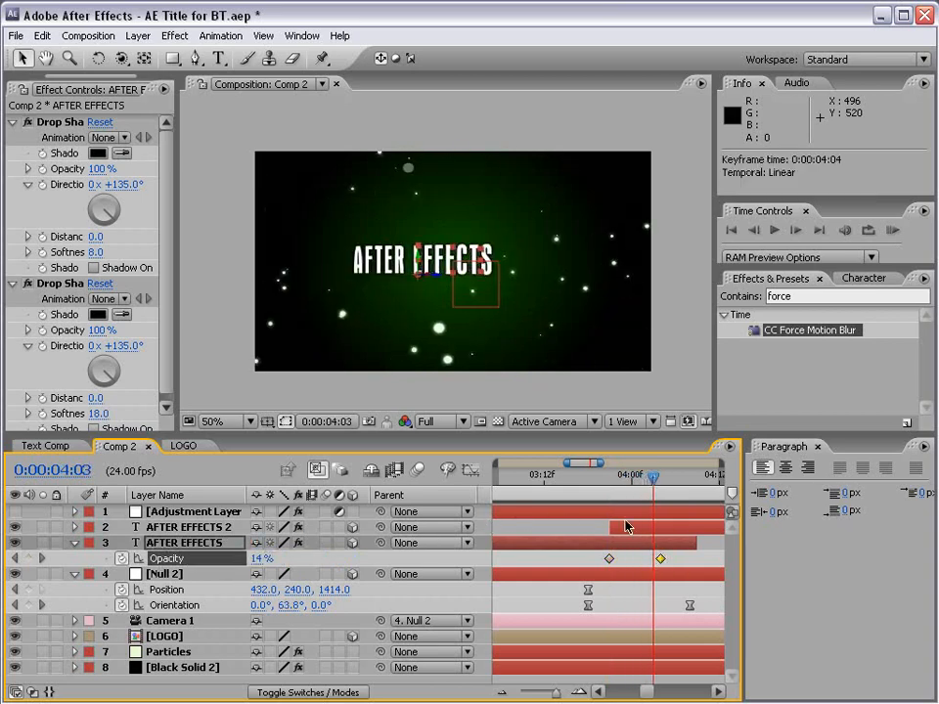
- Replace the text of the AFTER EFFECTS 2 layer with "Now IN 3D"
drag(579, 479, 668, 480)
click(622, 515)
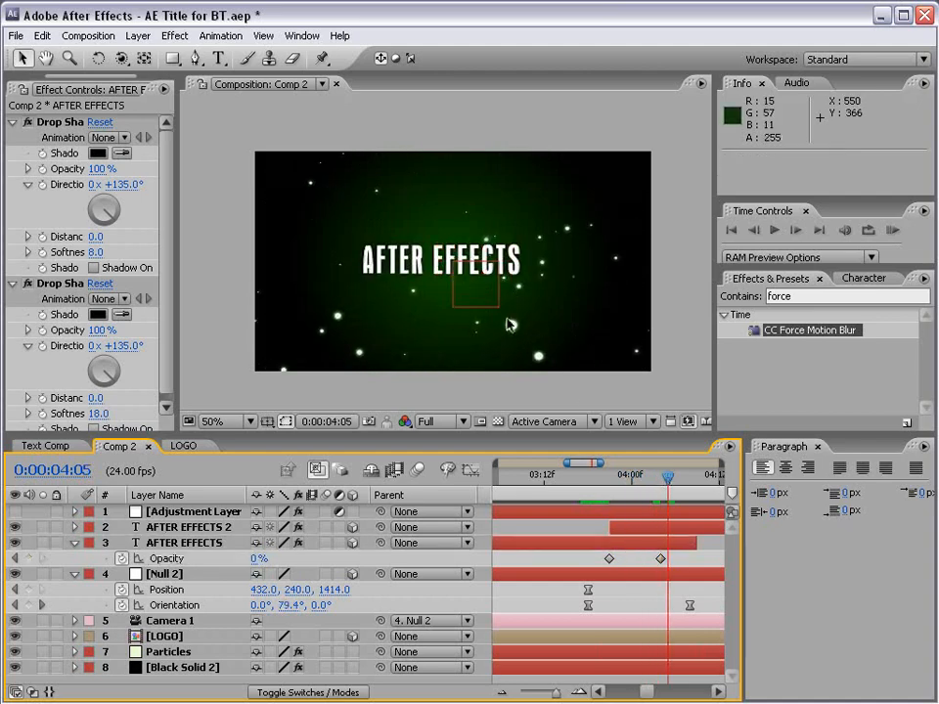
key(minus)
key(space)
drag(666, 557, 582, 557)
click(634, 528)
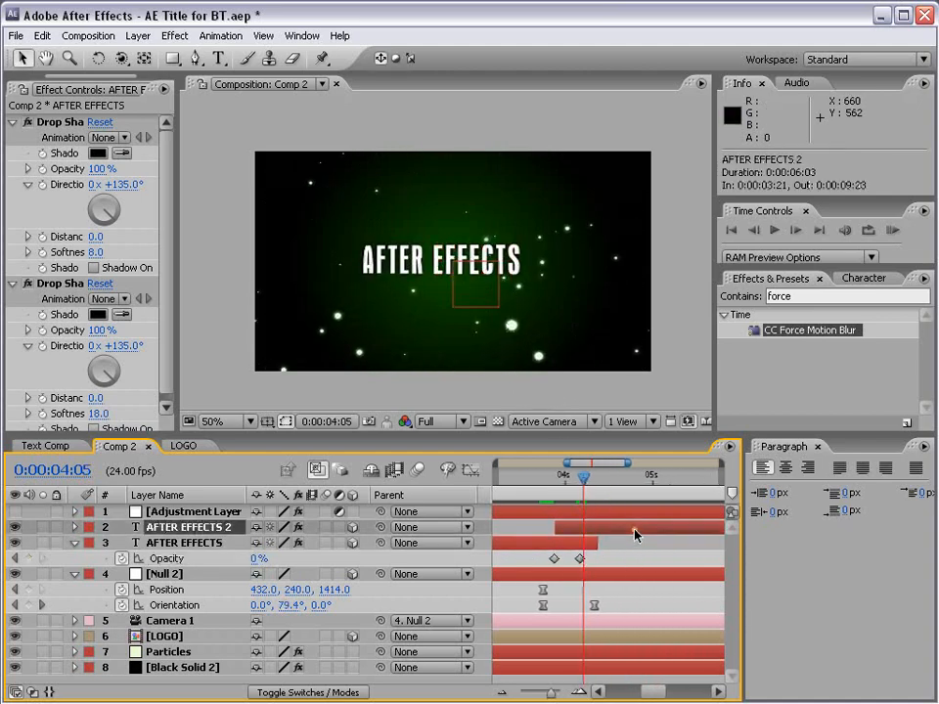
double_click(635, 528)
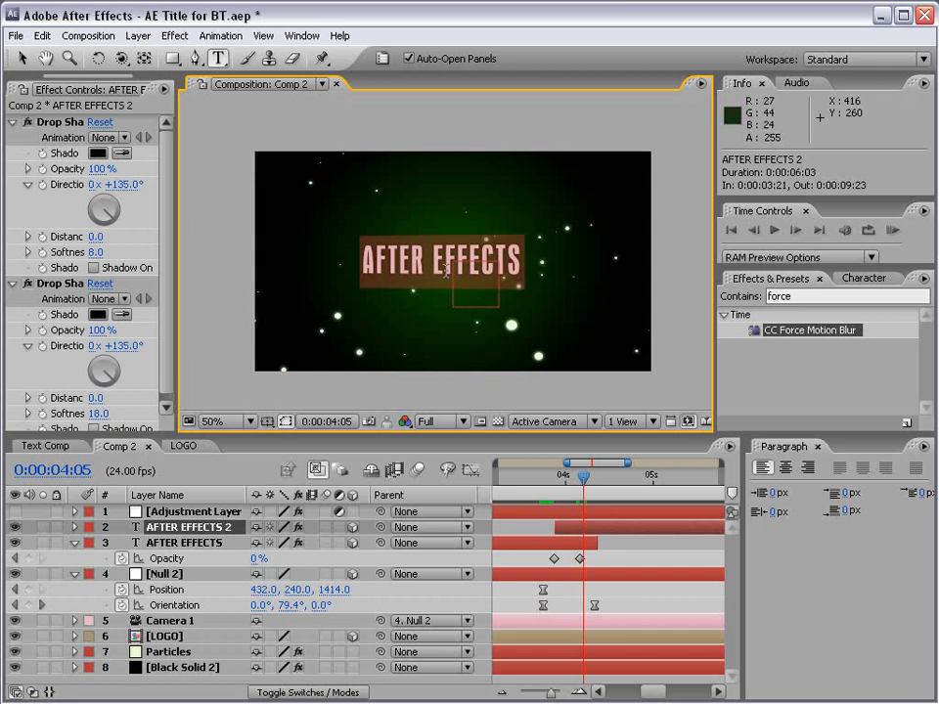
text(NOW IN )
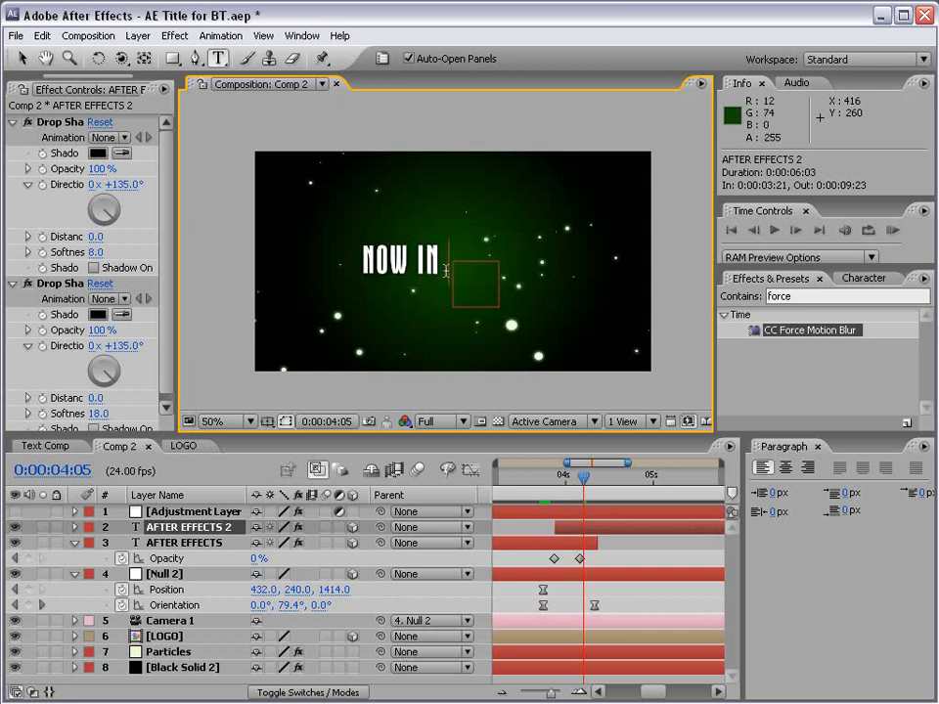
text(3D)
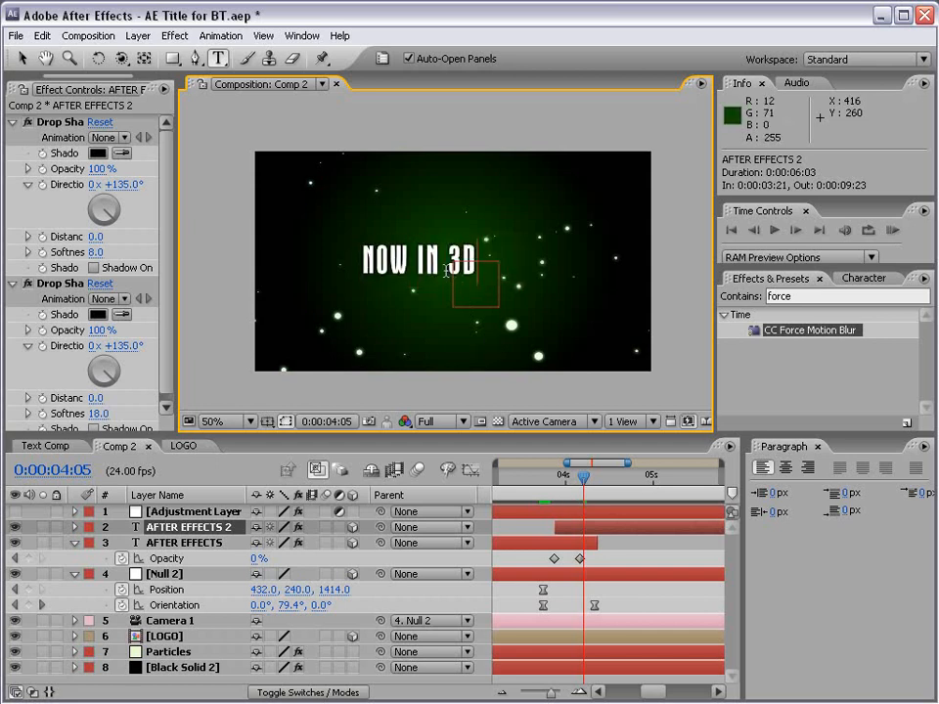
click(21, 57)
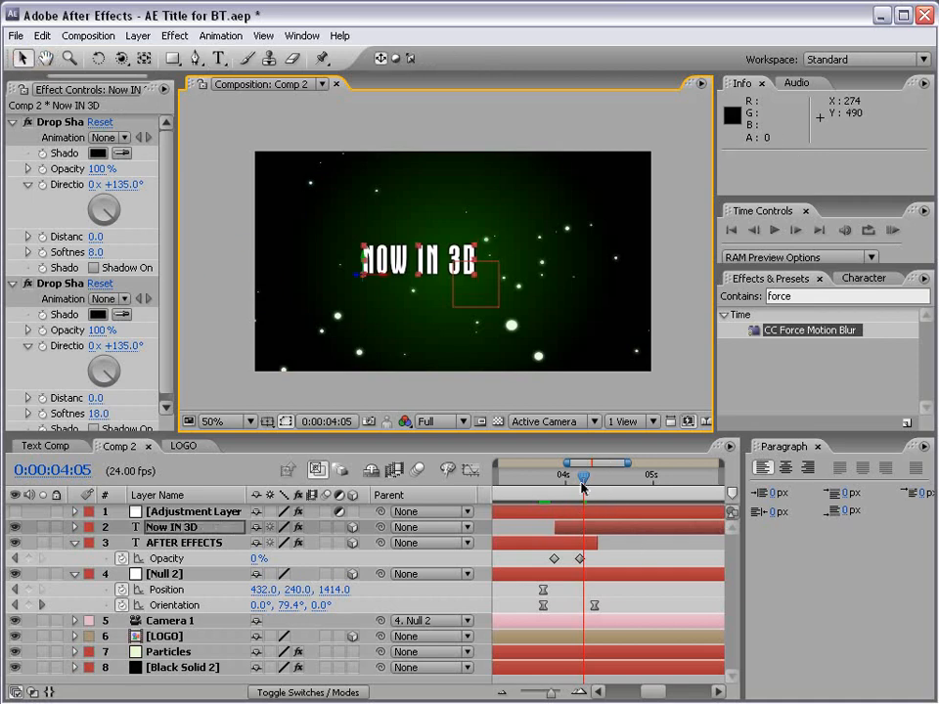
- Move the Now IN 3D text sideways at 0:00:04:09 to centre it in the camera view and check the turn
mouse_move(582, 486)
mouse_down()
mouse_move(553, 487)
mouse_move(598, 486)
mouse_up()
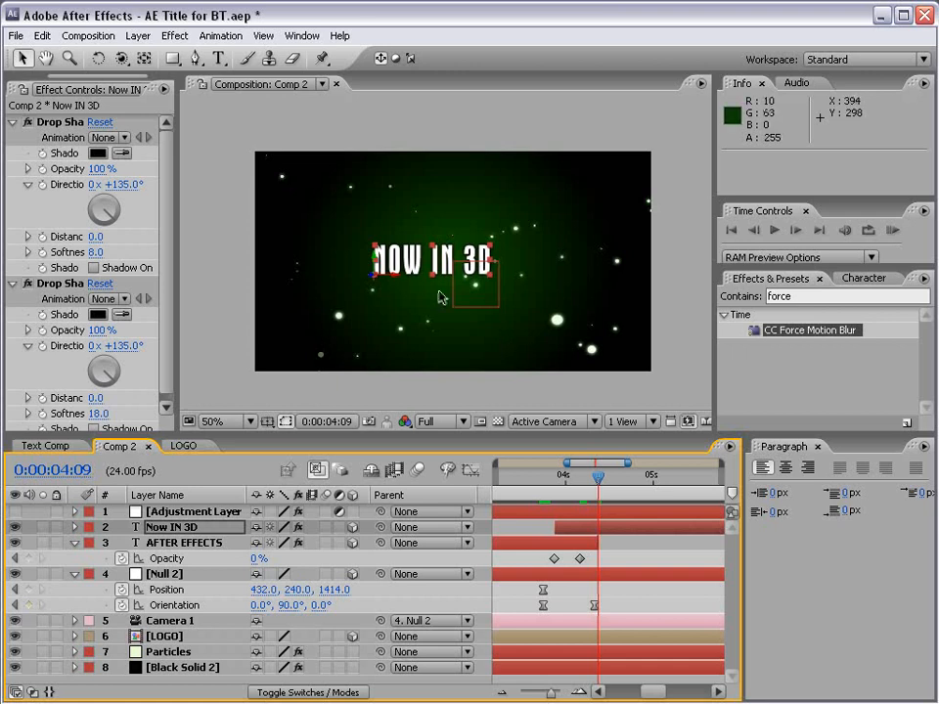
mouse_move(438, 280)
mouse_down()
mouse_move(408, 282)
mouse_move(420, 278)
mouse_up()
click(618, 542)
mouse_move(598, 481)
mouse_down()
mouse_move(545, 479)
mouse_move(581, 483)
mouse_up()
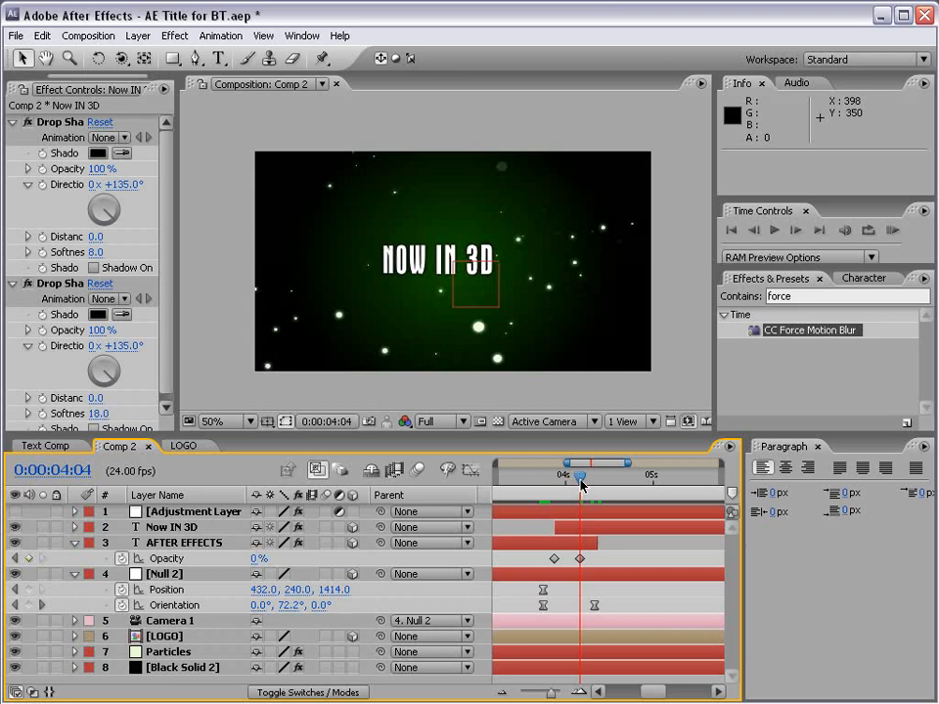
- Turn on the Adjustment Layer's visibility, hide the Null 2 layer, and save the project
key(minus)
key(minus)
key(minus)
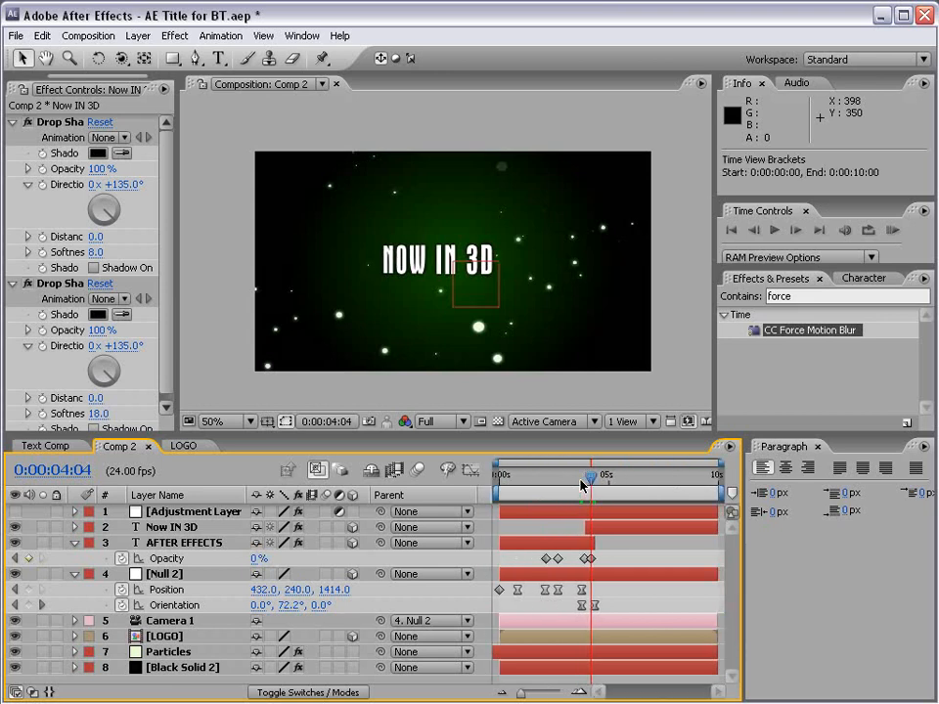
drag(580, 483, 595, 482)
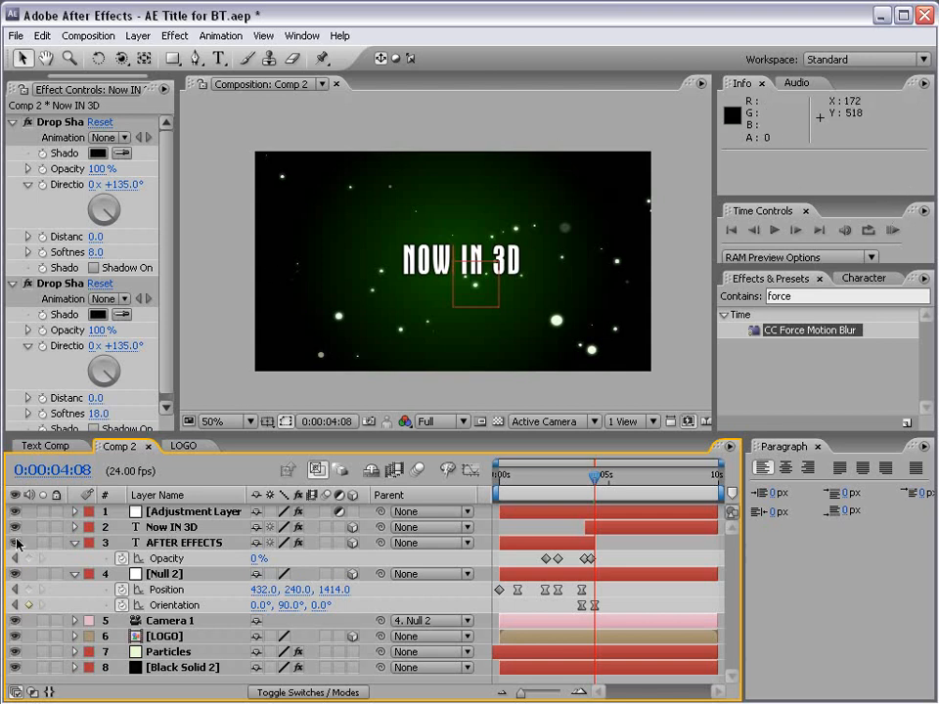
click(15, 574)
key(ctrl+s)
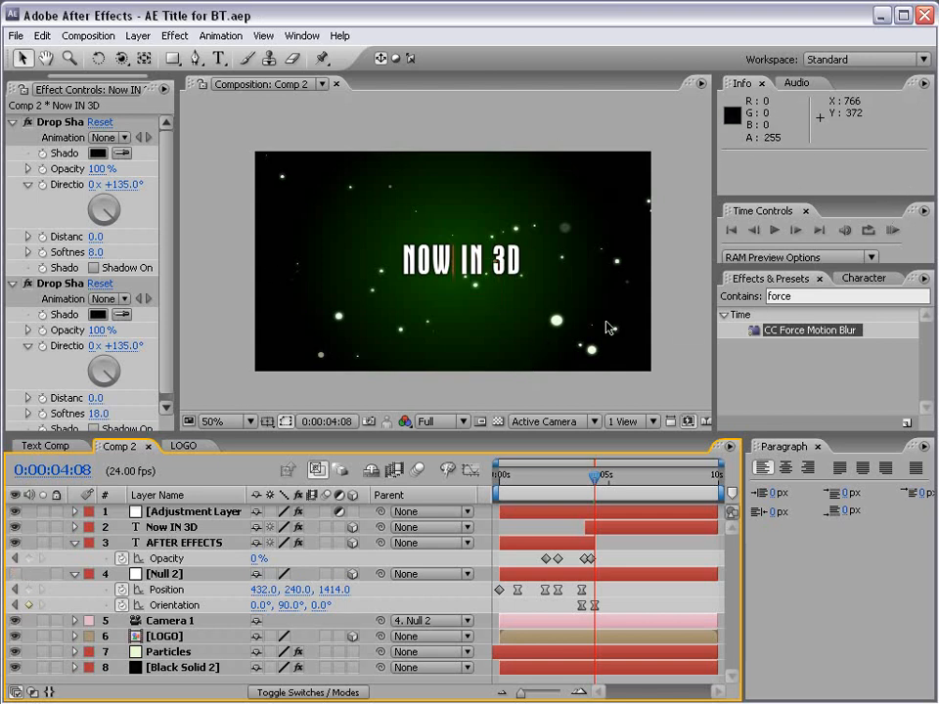
- RAM preview the whole Comp 2 animation and review the logo title around 0:00:01:05
click(893, 230)
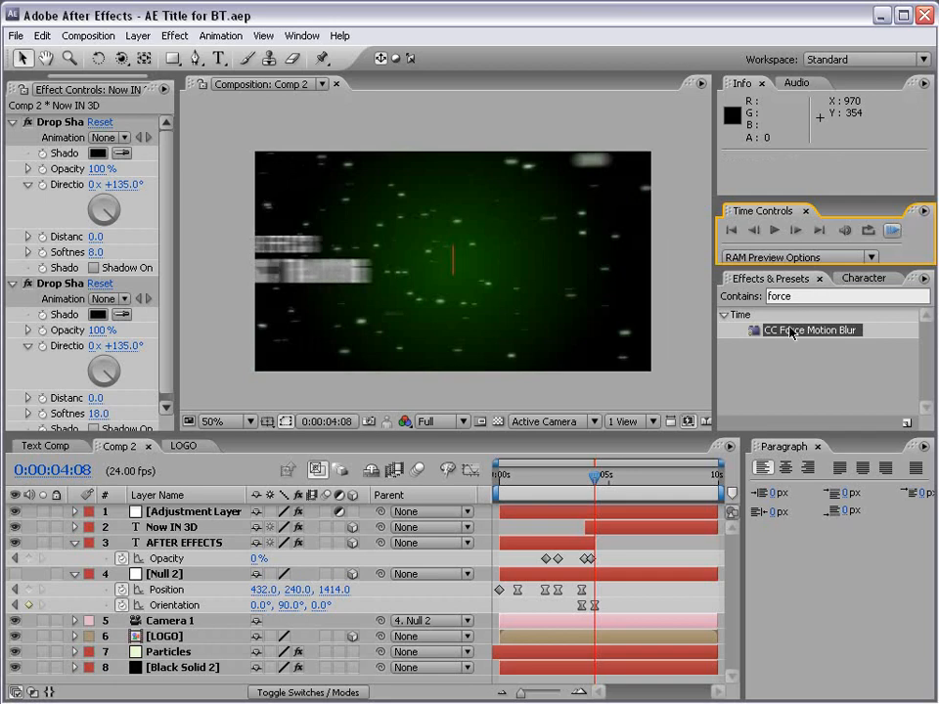
drag(505, 476, 526, 476)
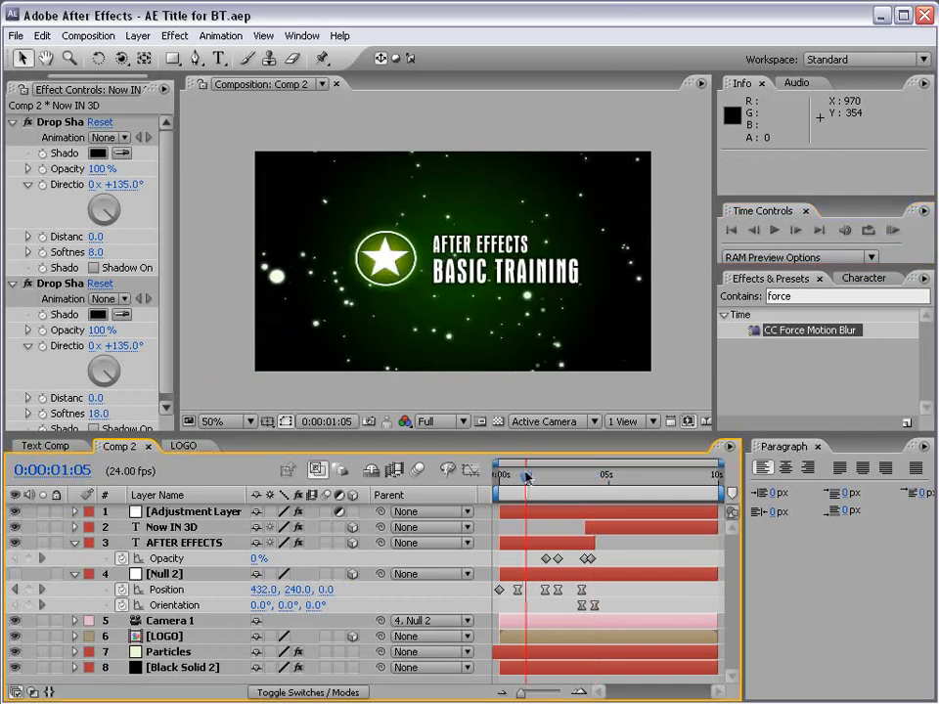